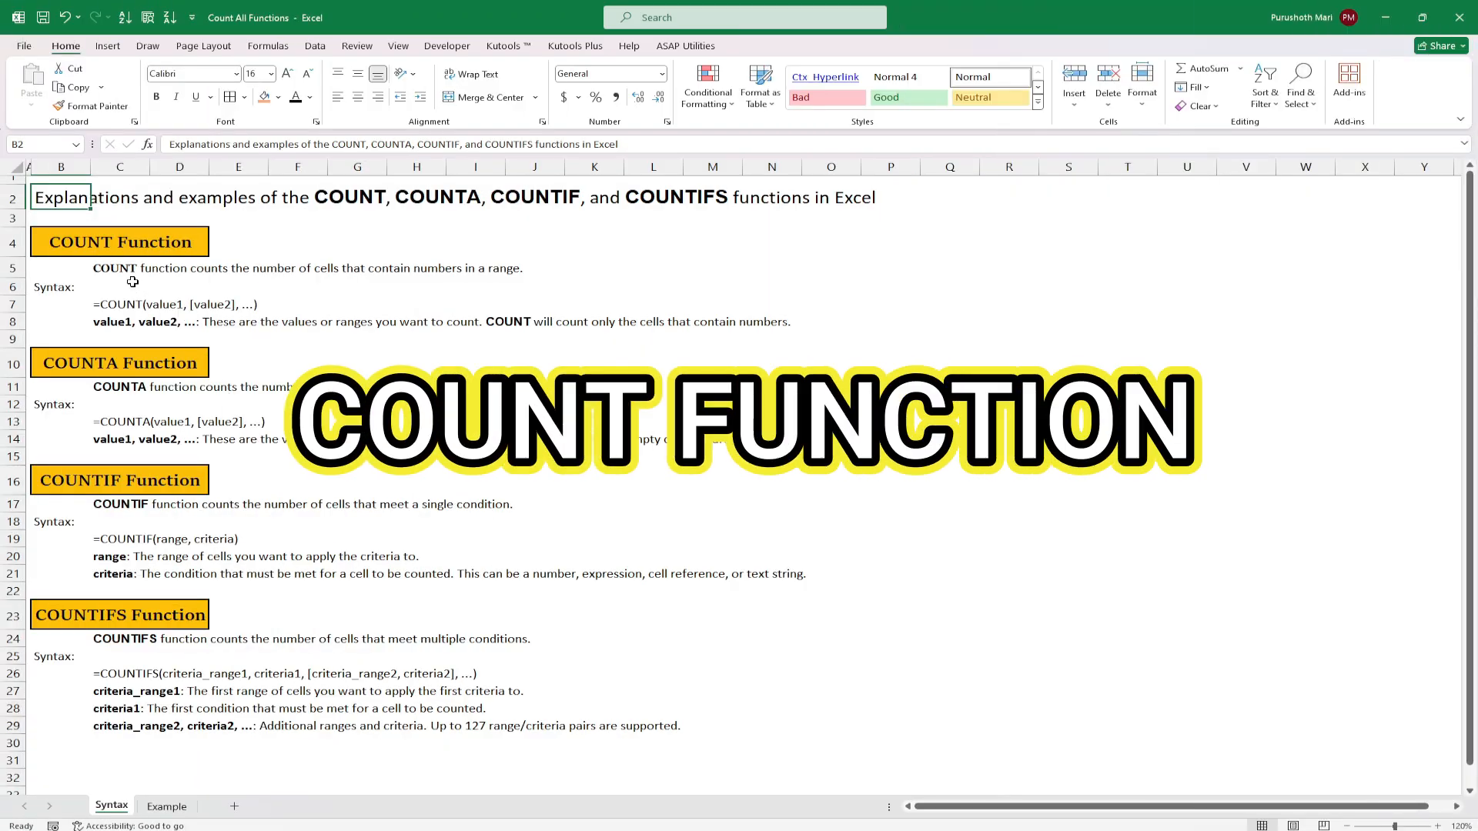
- Review the COUNT description on the Syntax sheet, and examine the dataset and its Score column on the Example sheet
left_click(108, 266)
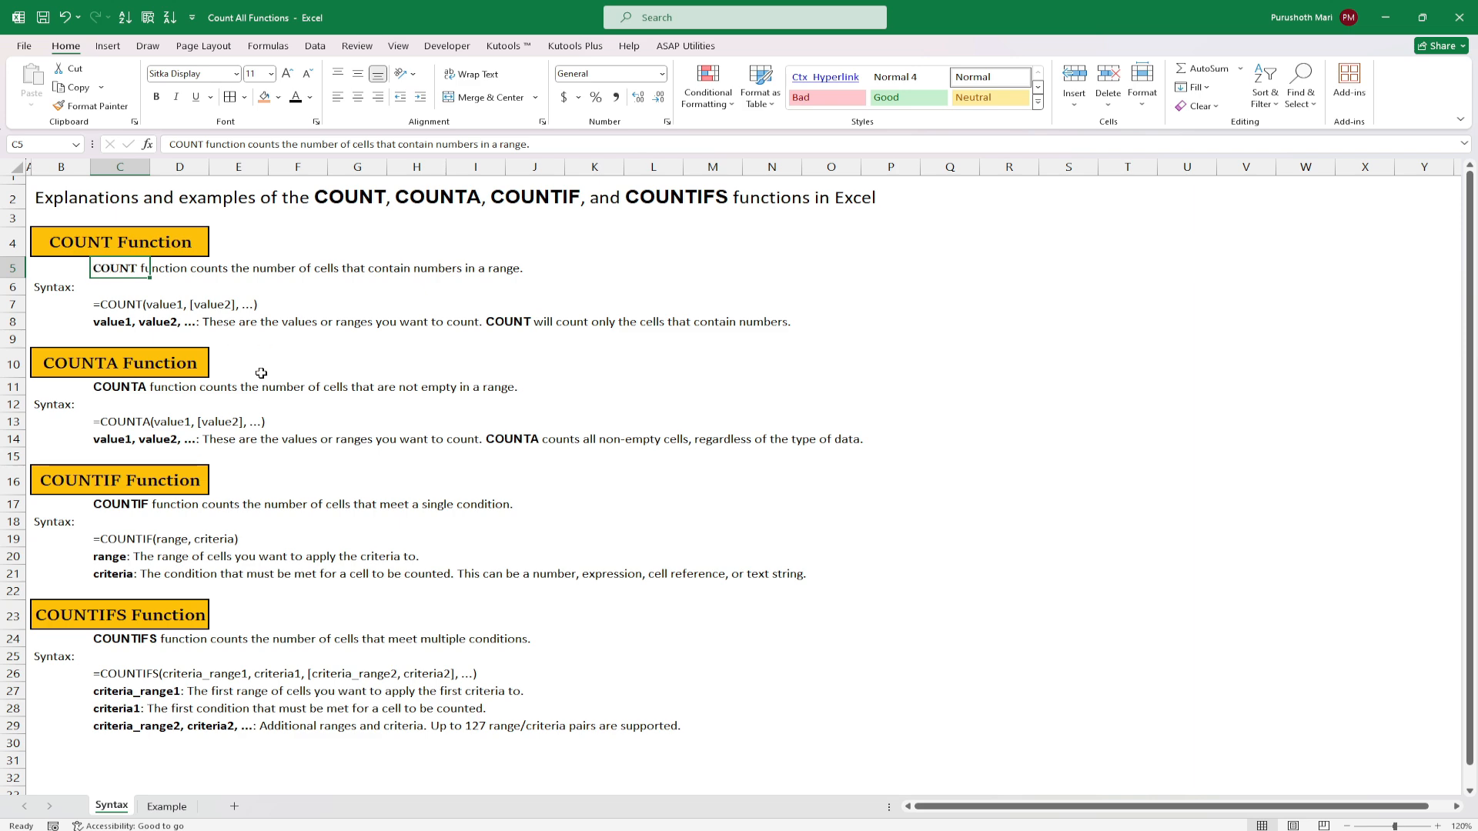
left_click(167, 806)
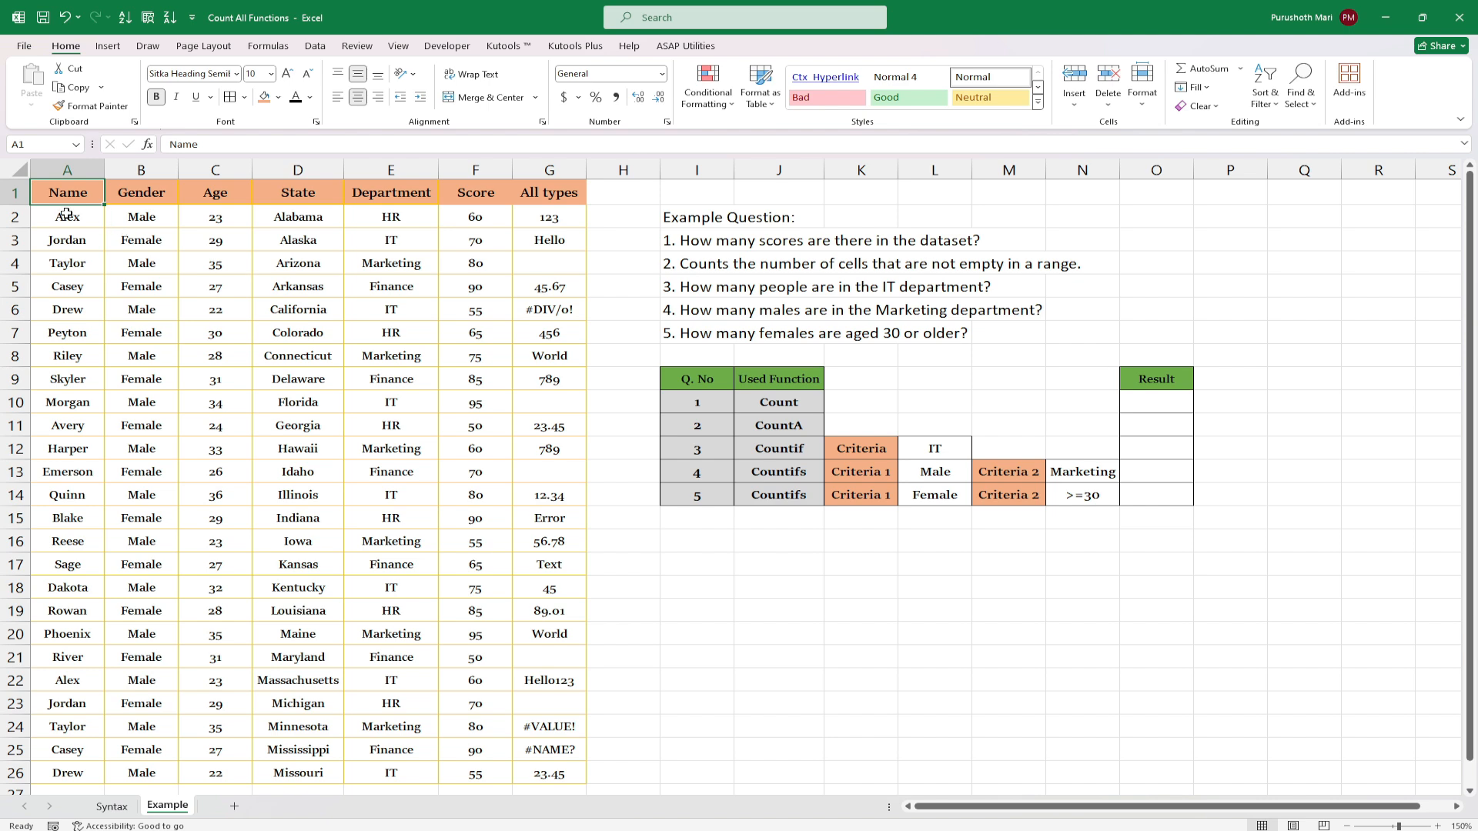
key("ctrl+a")
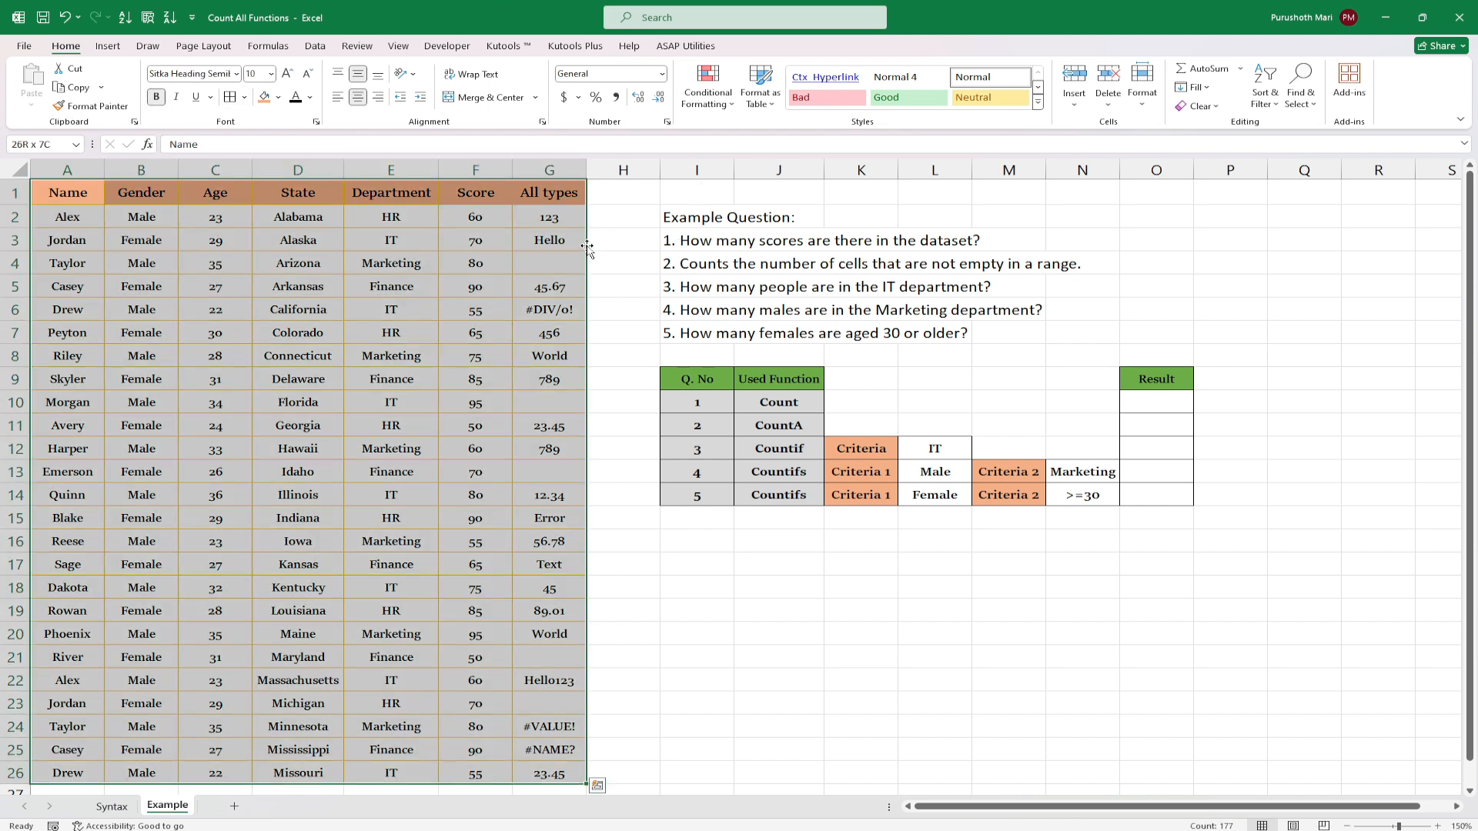
left_click(495, 214)
key("ctrl+shift+Down")
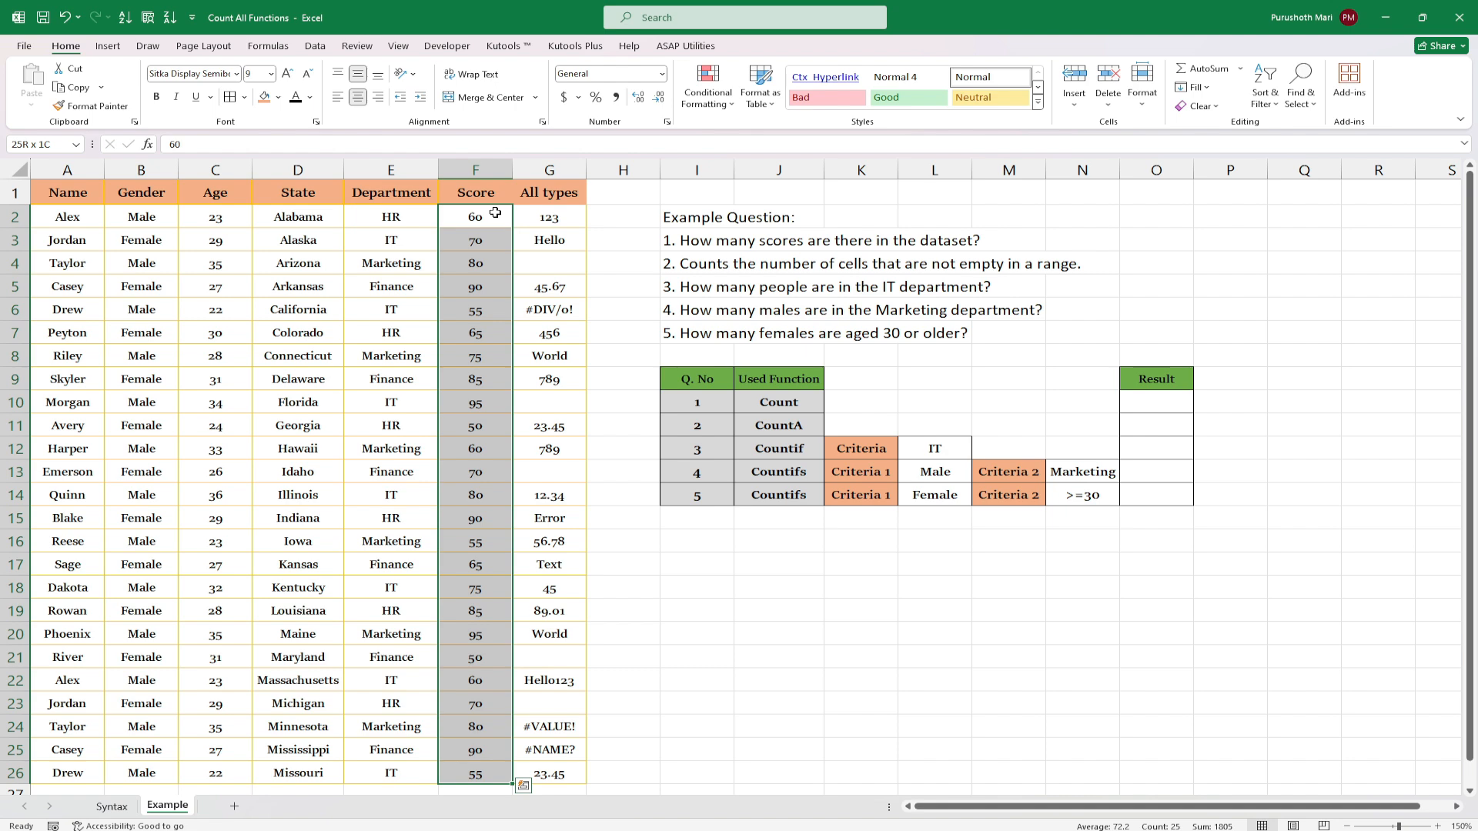
- Count the Score values for question 1 by entering =COUNT(F2:F26) in result cell O10
left_click(1160, 402)
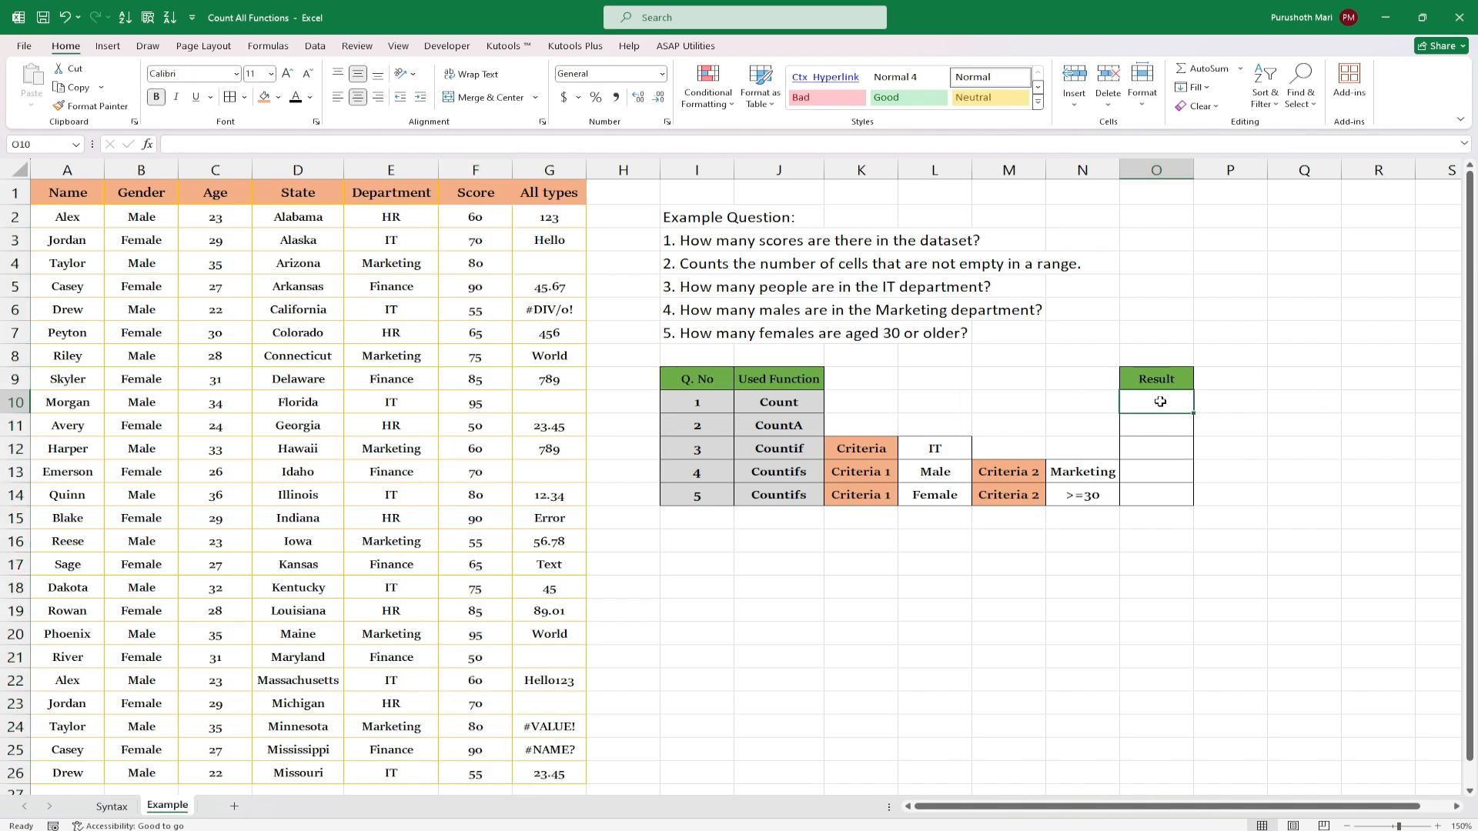
type("=cou")
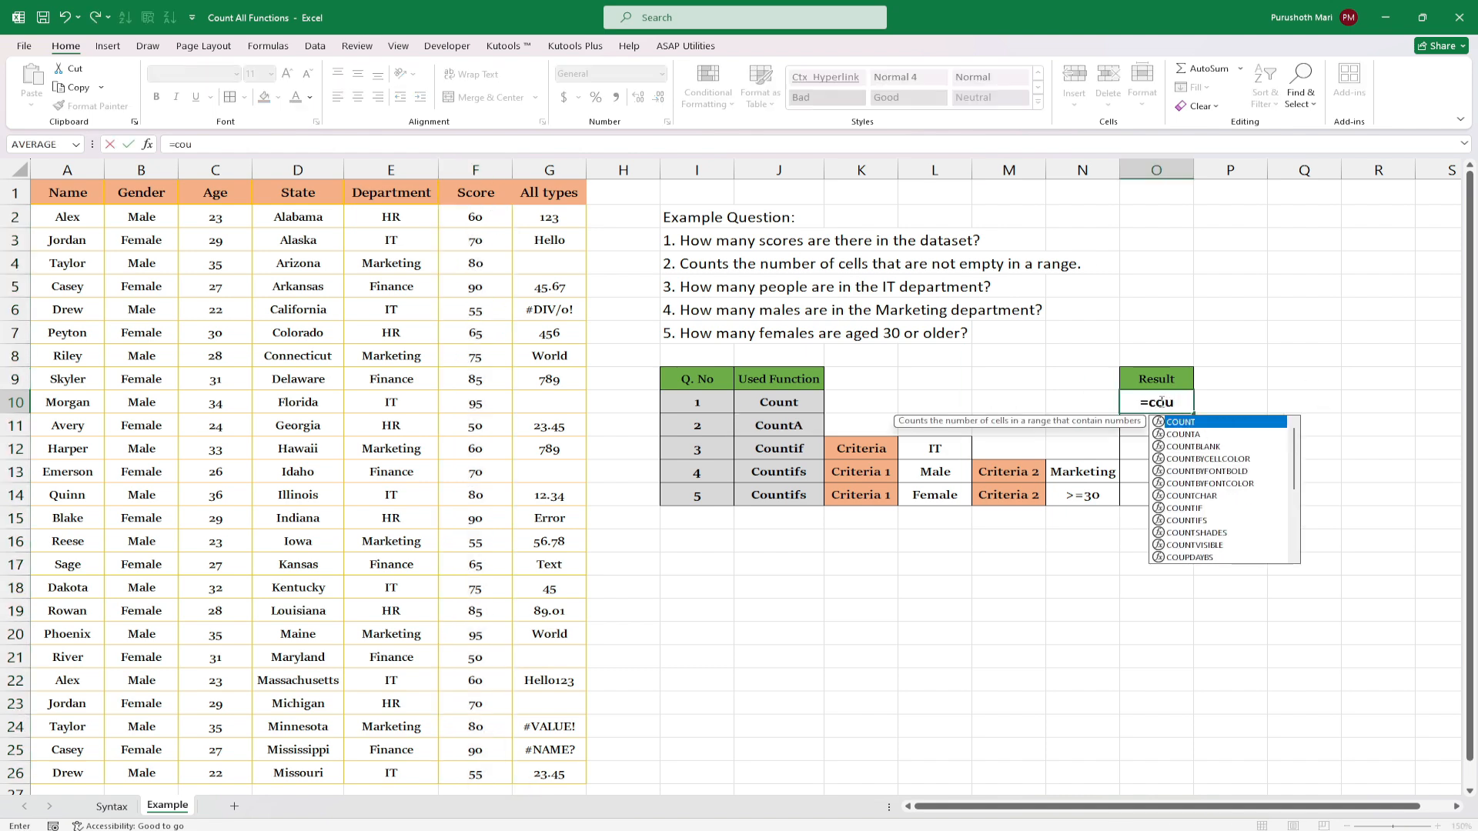
key("Tab")
left_click(484, 221)
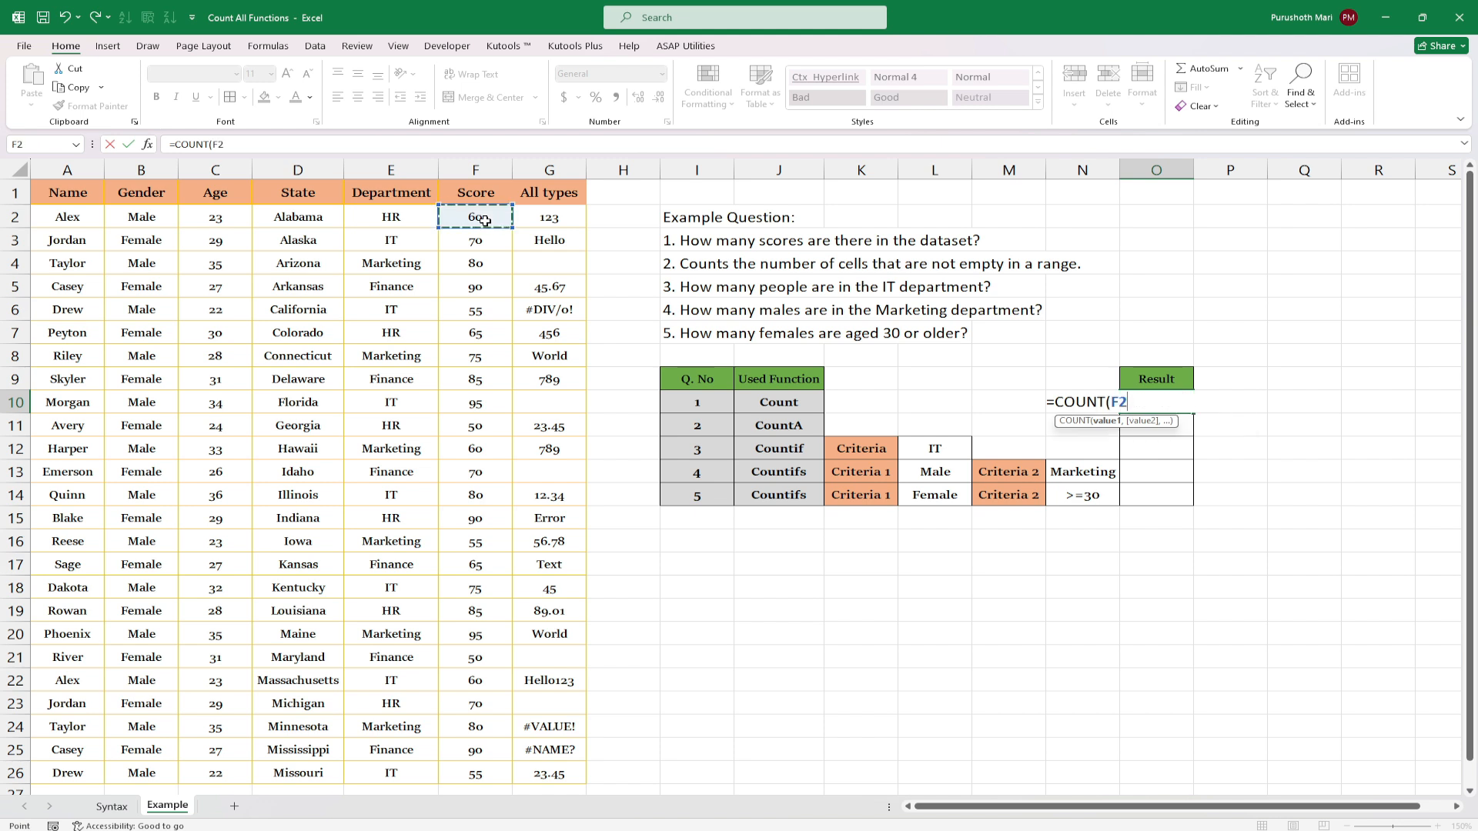
key("ctrl+shift+Down")
key("Return")
key("Up")
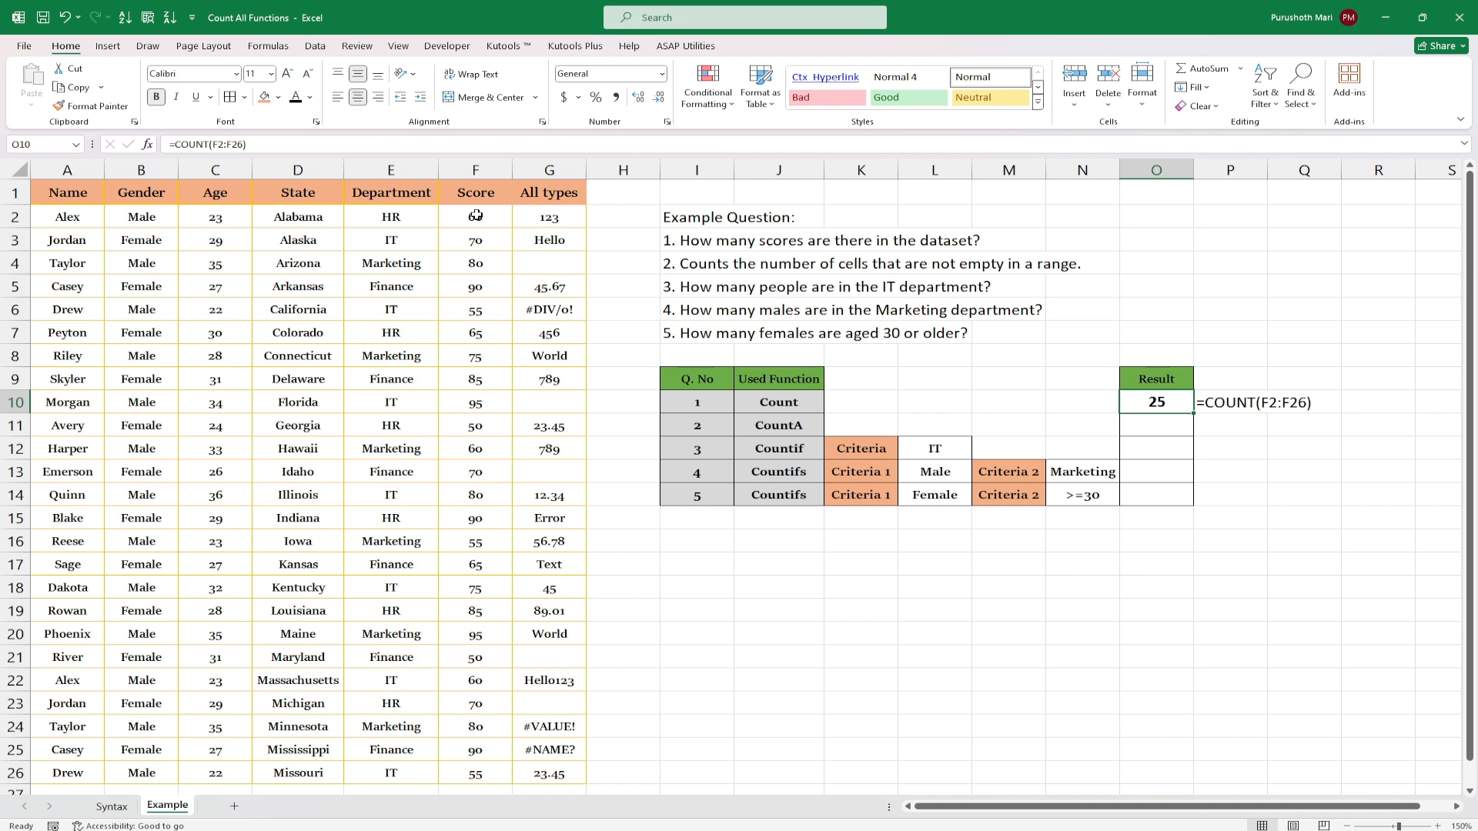
- Test COUNT on the Department text column by entering =COUNT(E2:E26) in cell M10
left_click_drag(299, 213, 303, 685)
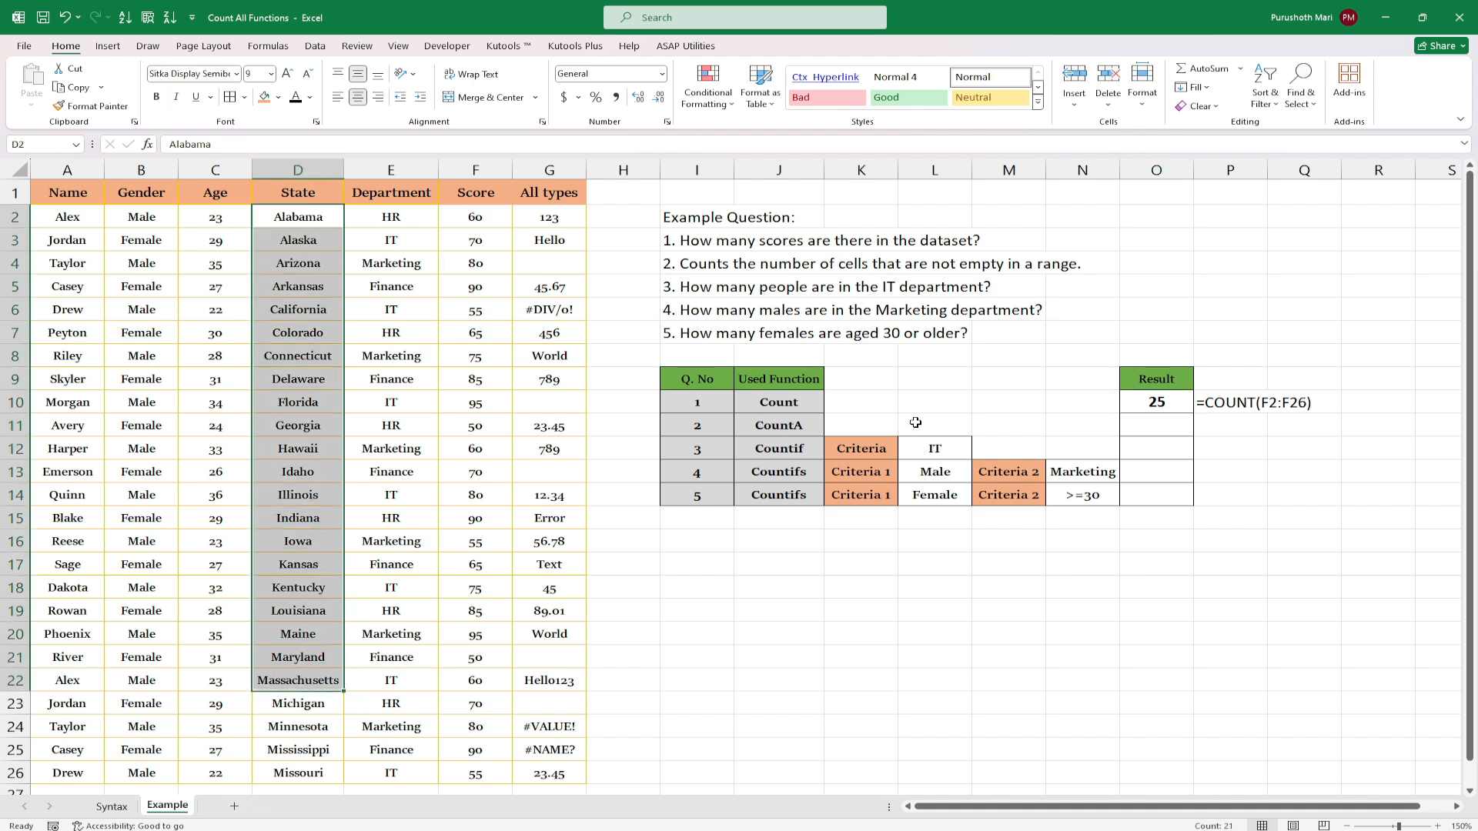
left_click(977, 411)
type("=co")
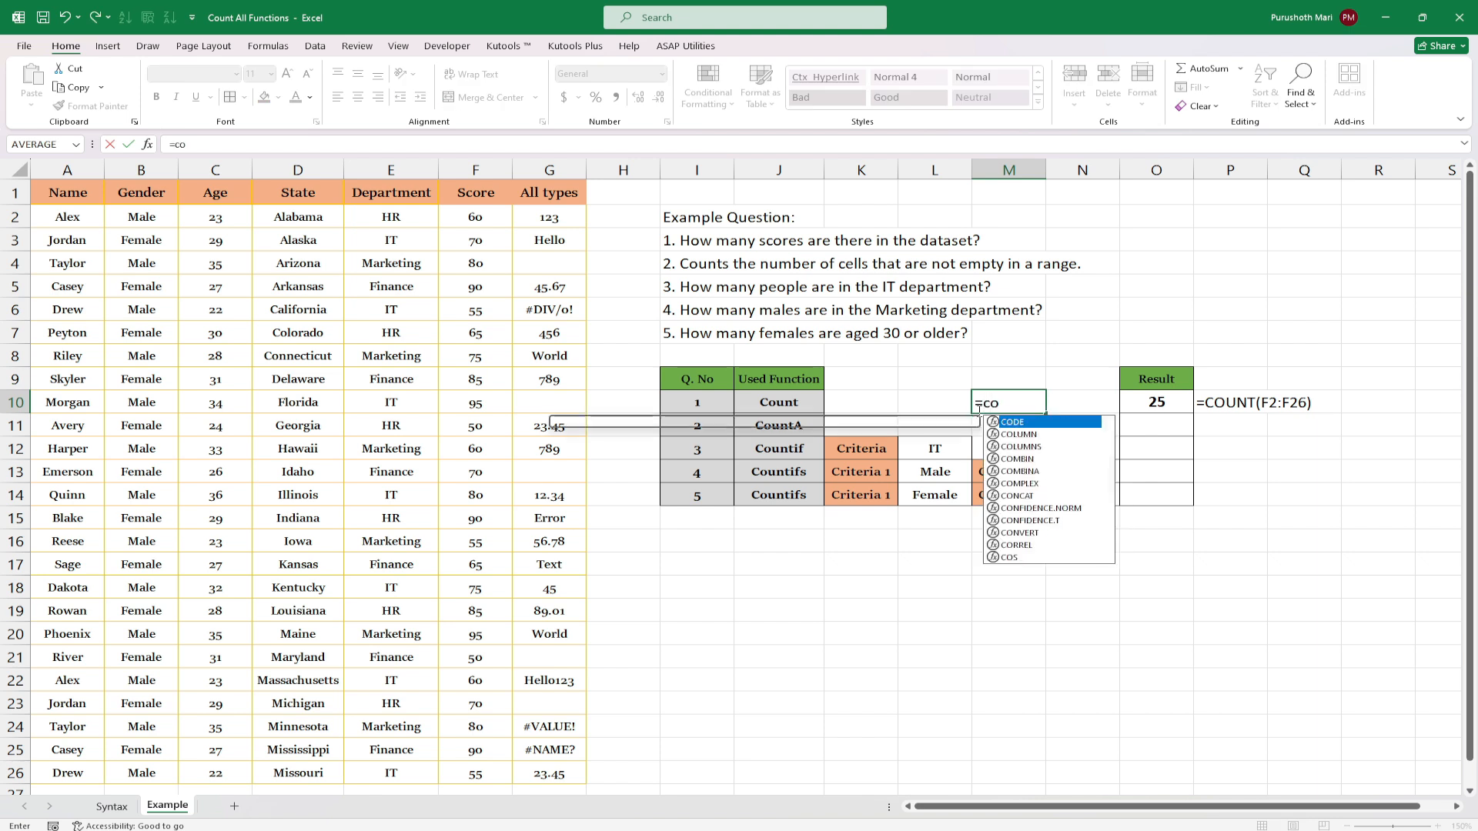
type("un")
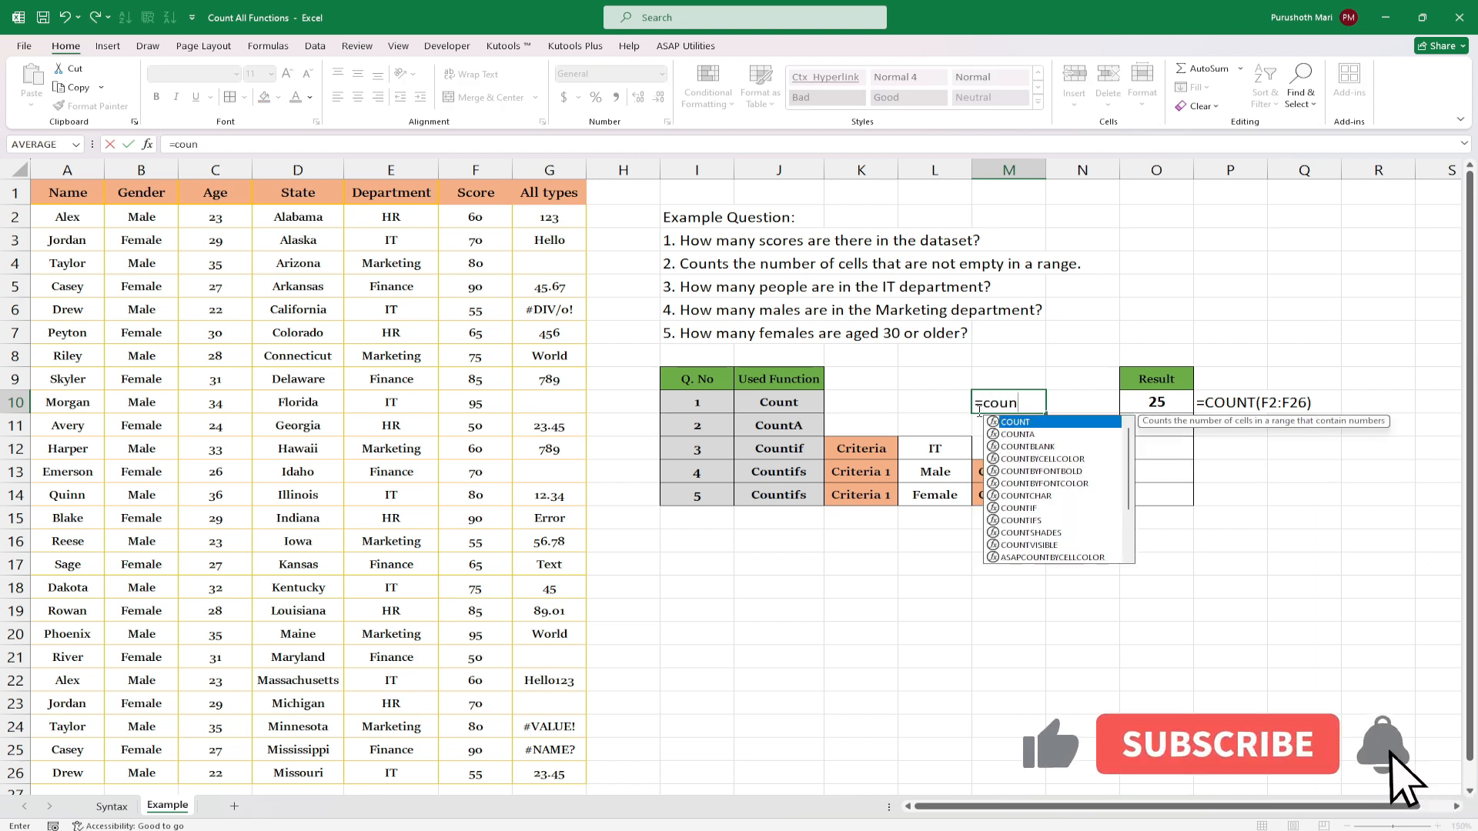
key("Tab")
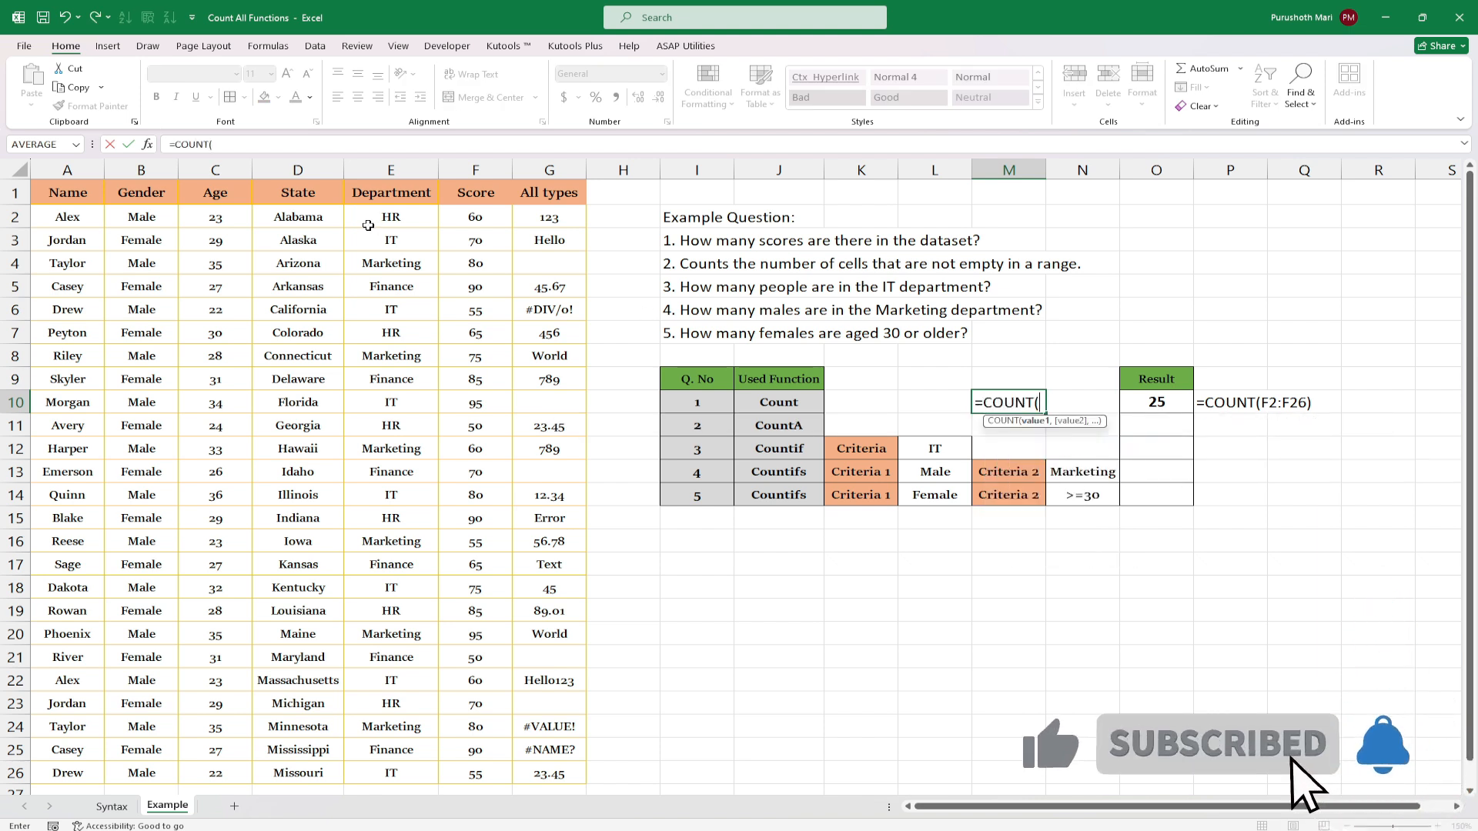
left_click(420, 221)
key("ctrl+shift+Down")
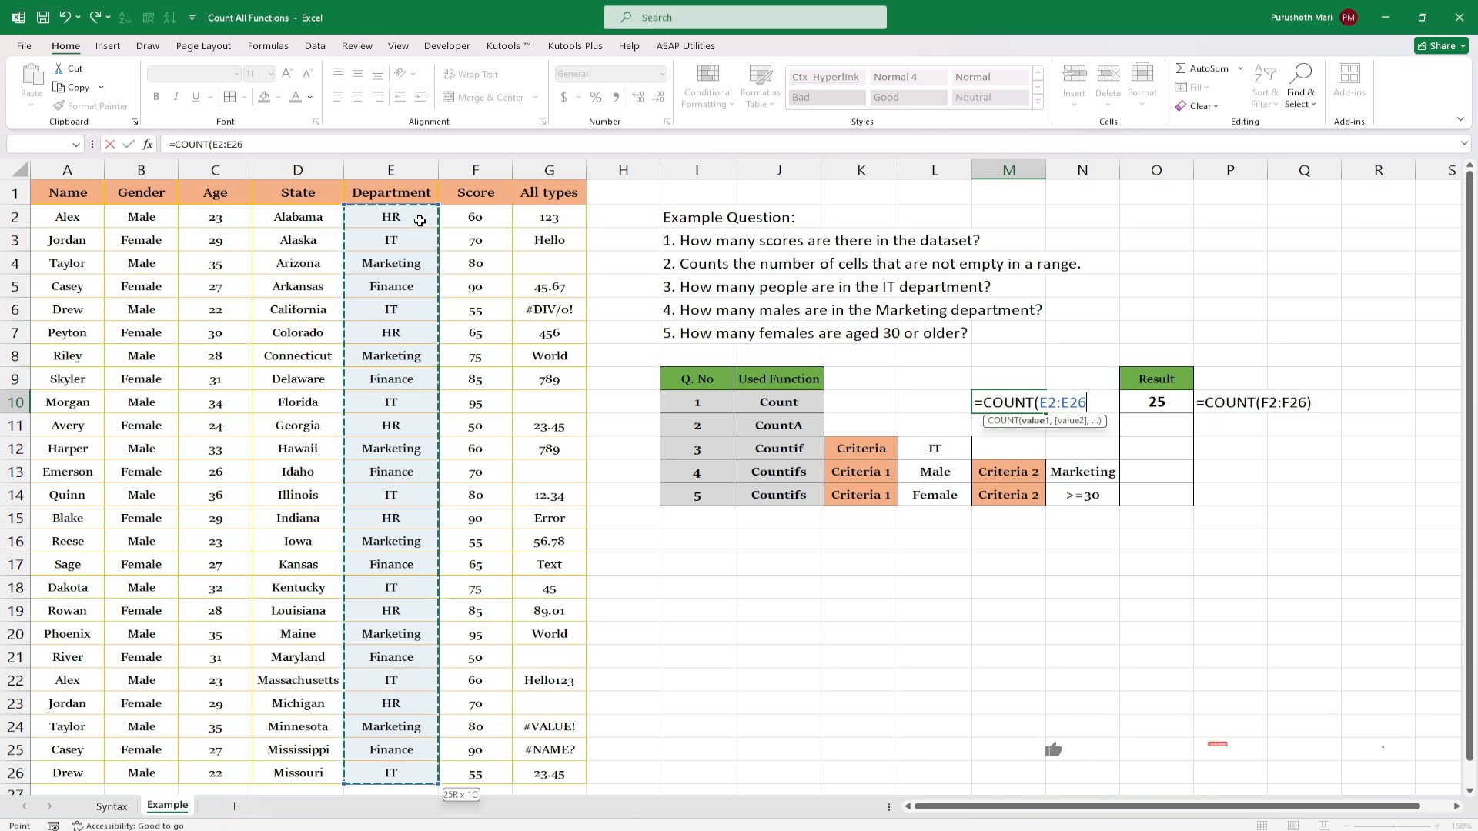
key("Return")
key("Up")
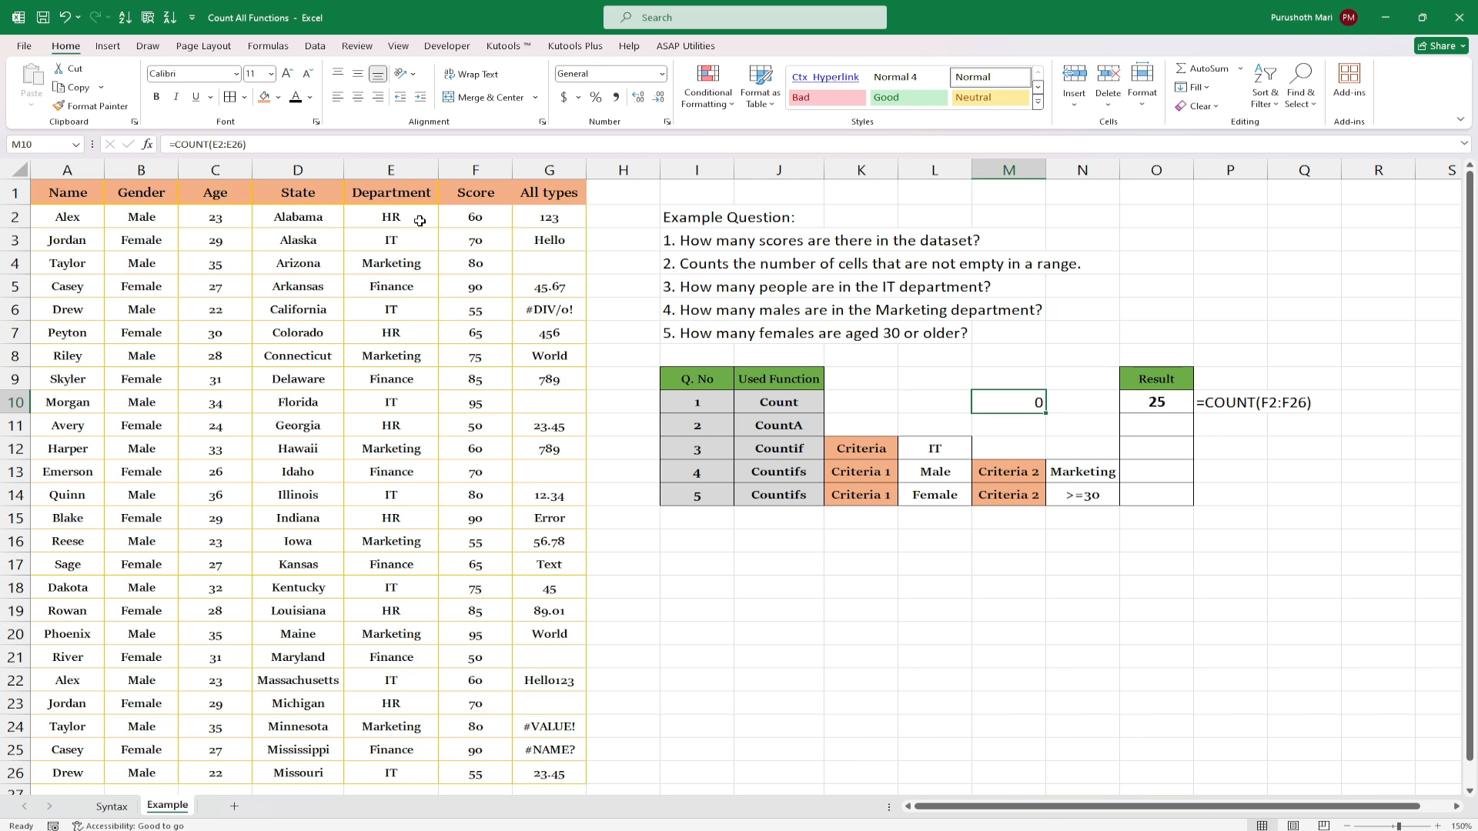
- Review the COUNTA section on the Syntax sheet, and examine the All types column on the Example sheet
left_click(114, 815)
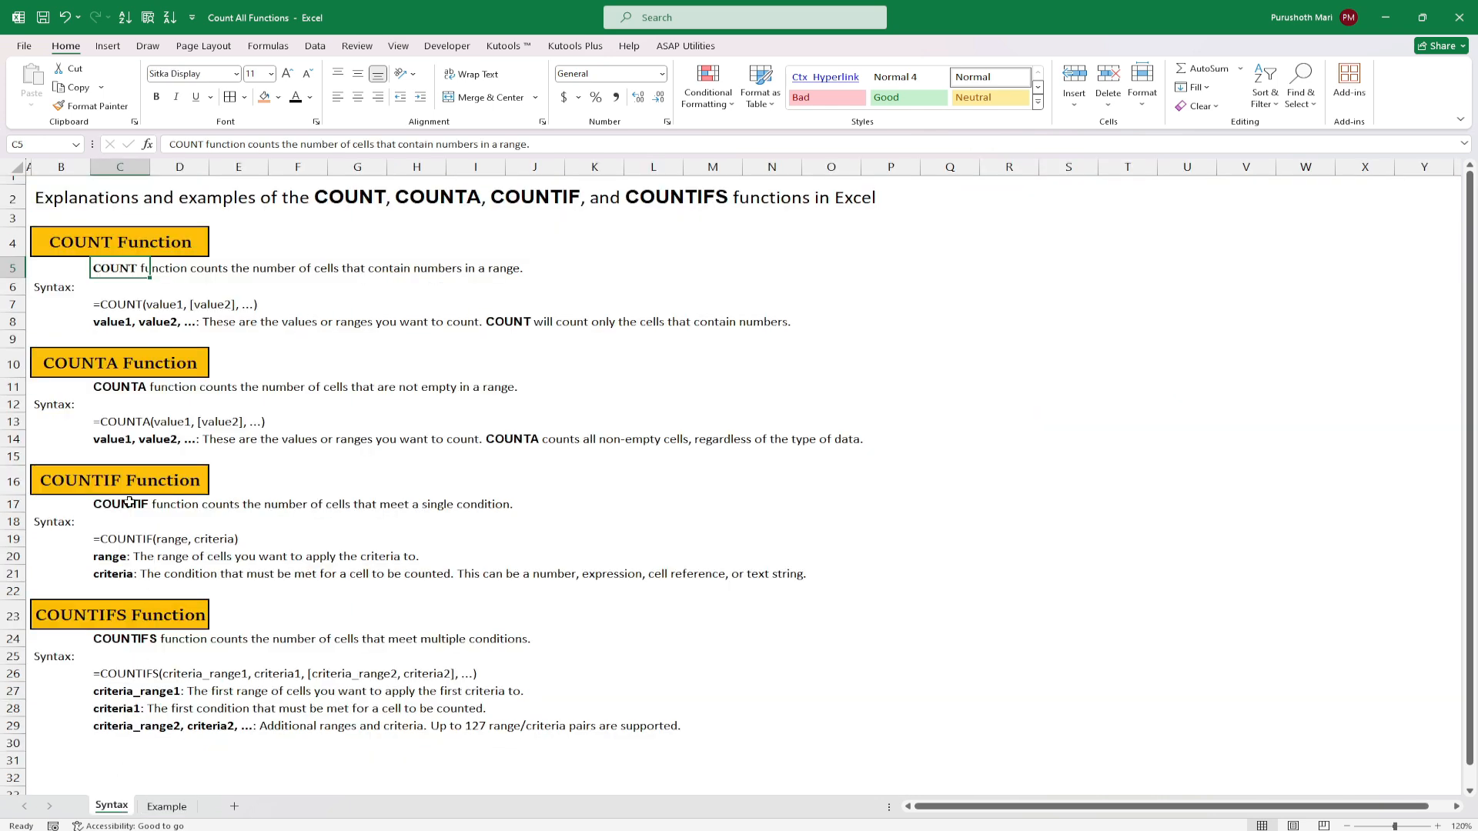
left_click(82, 361)
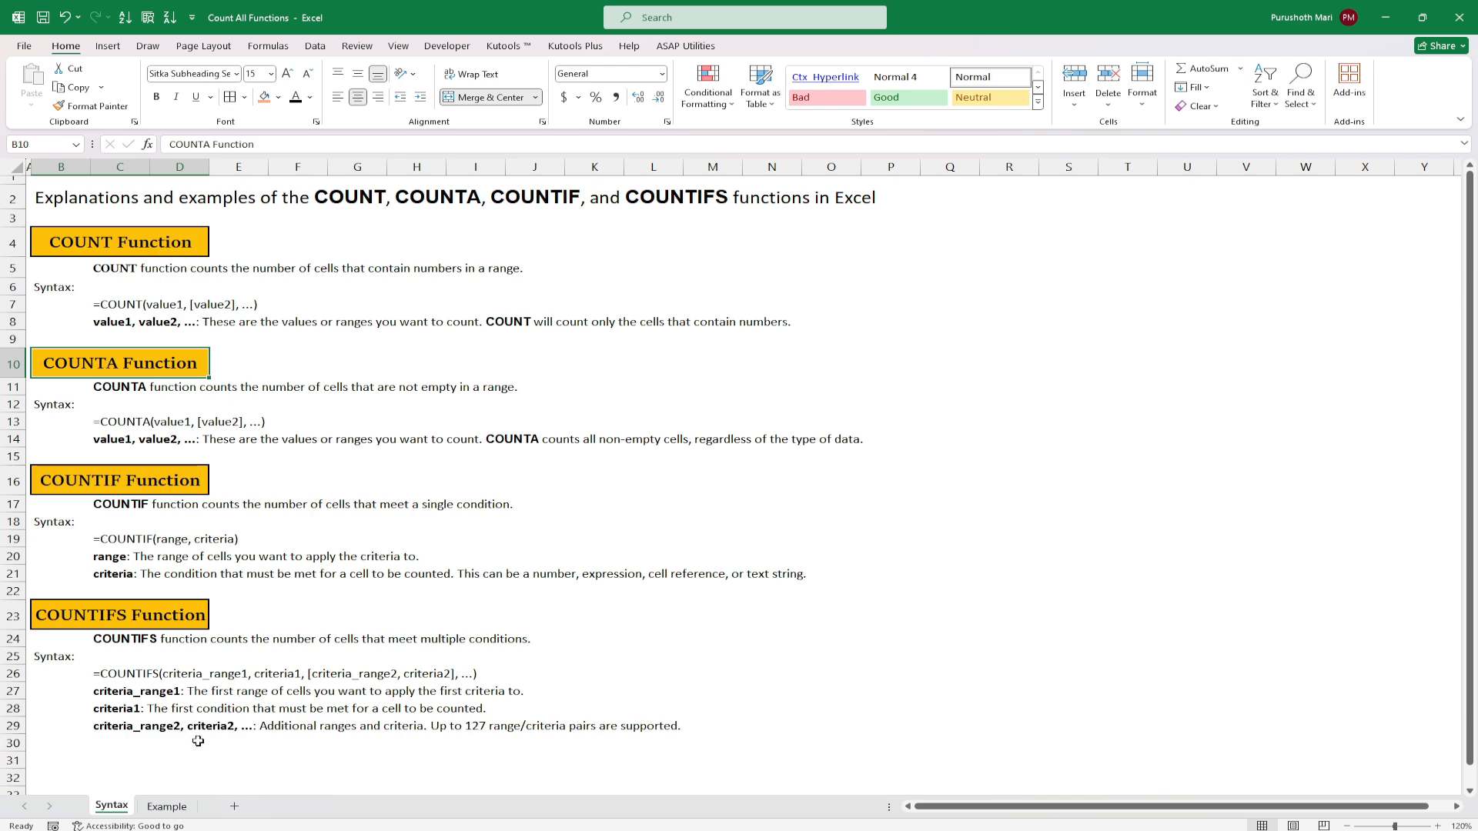
left_click(167, 806)
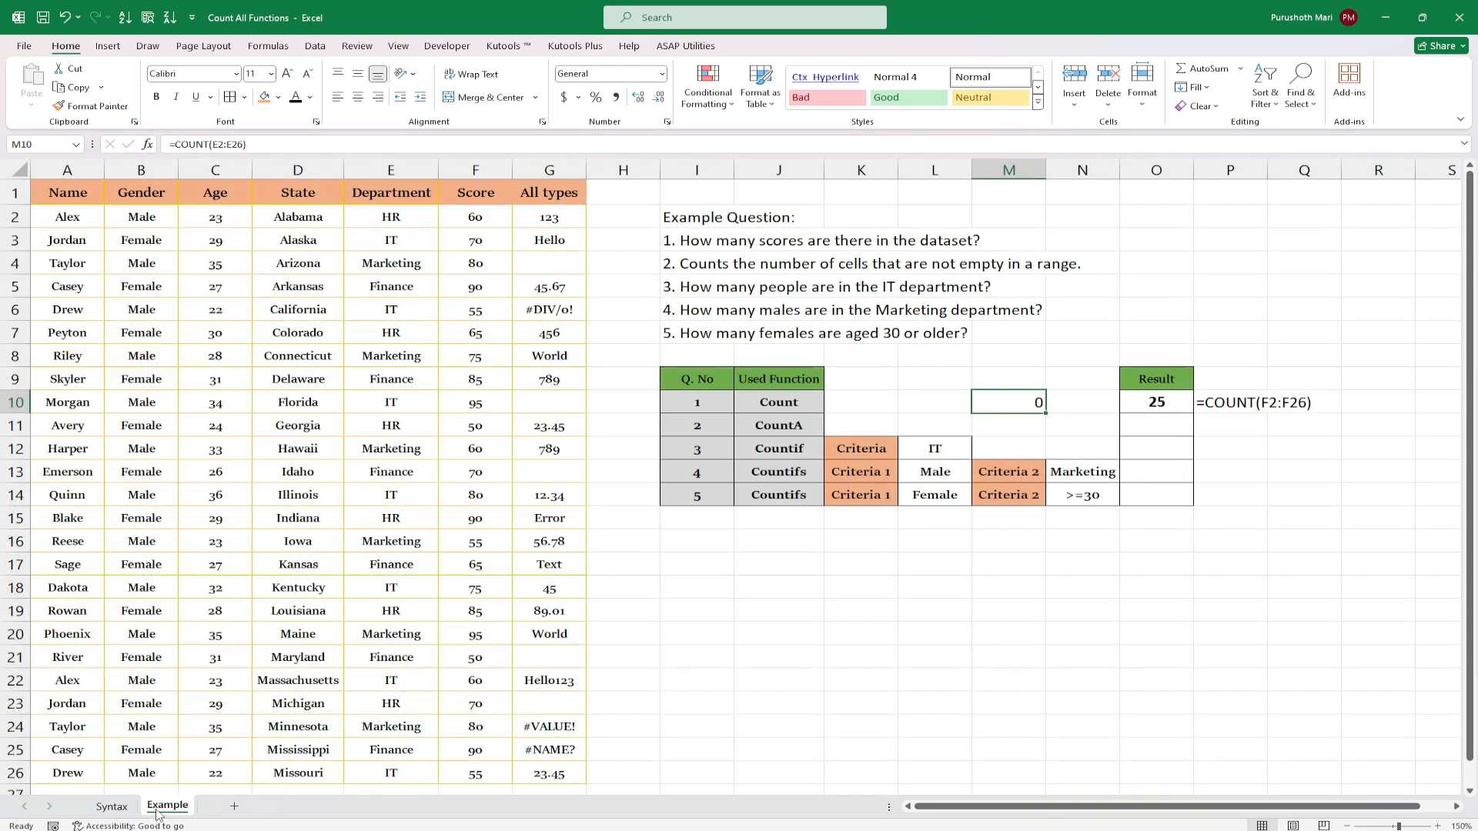
left_click(553, 208)
left_click(557, 239)
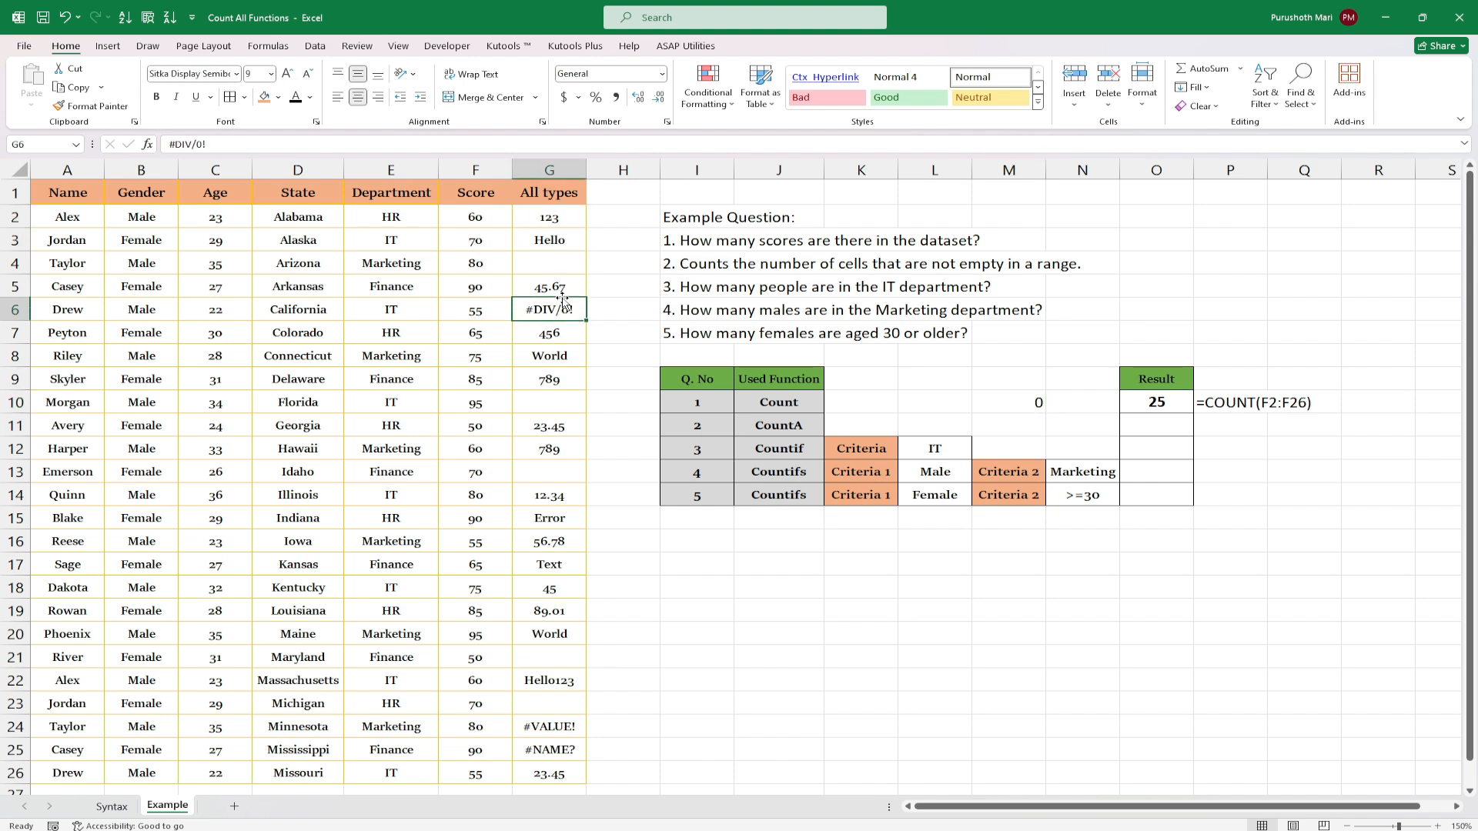
left_click_drag(551, 215, 570, 769)
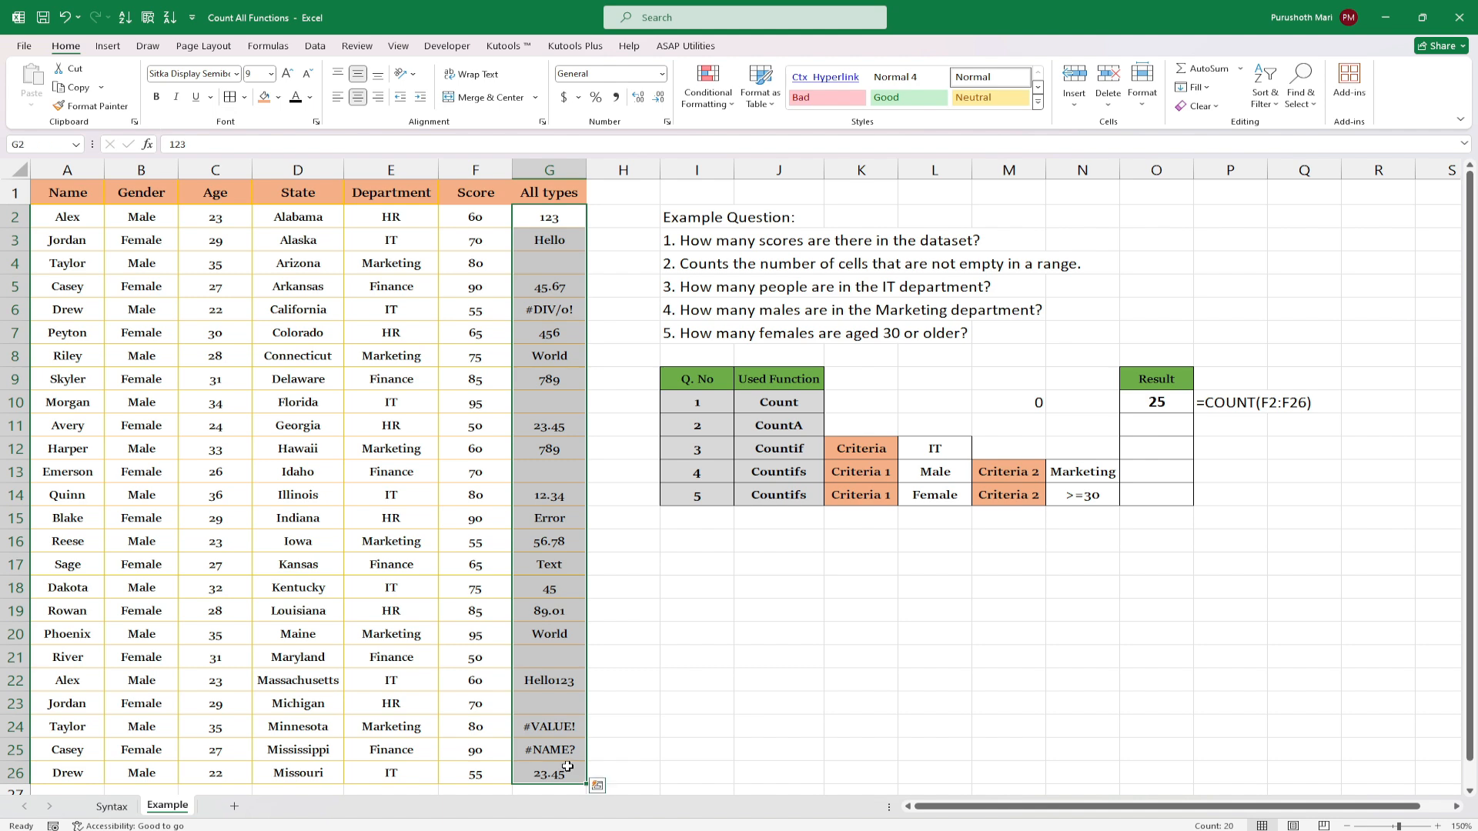
- Count the non-empty All types cells for question 2 by entering =COUNTA(G2:G26) in result cell O11
left_click(1156, 424)
type("=")
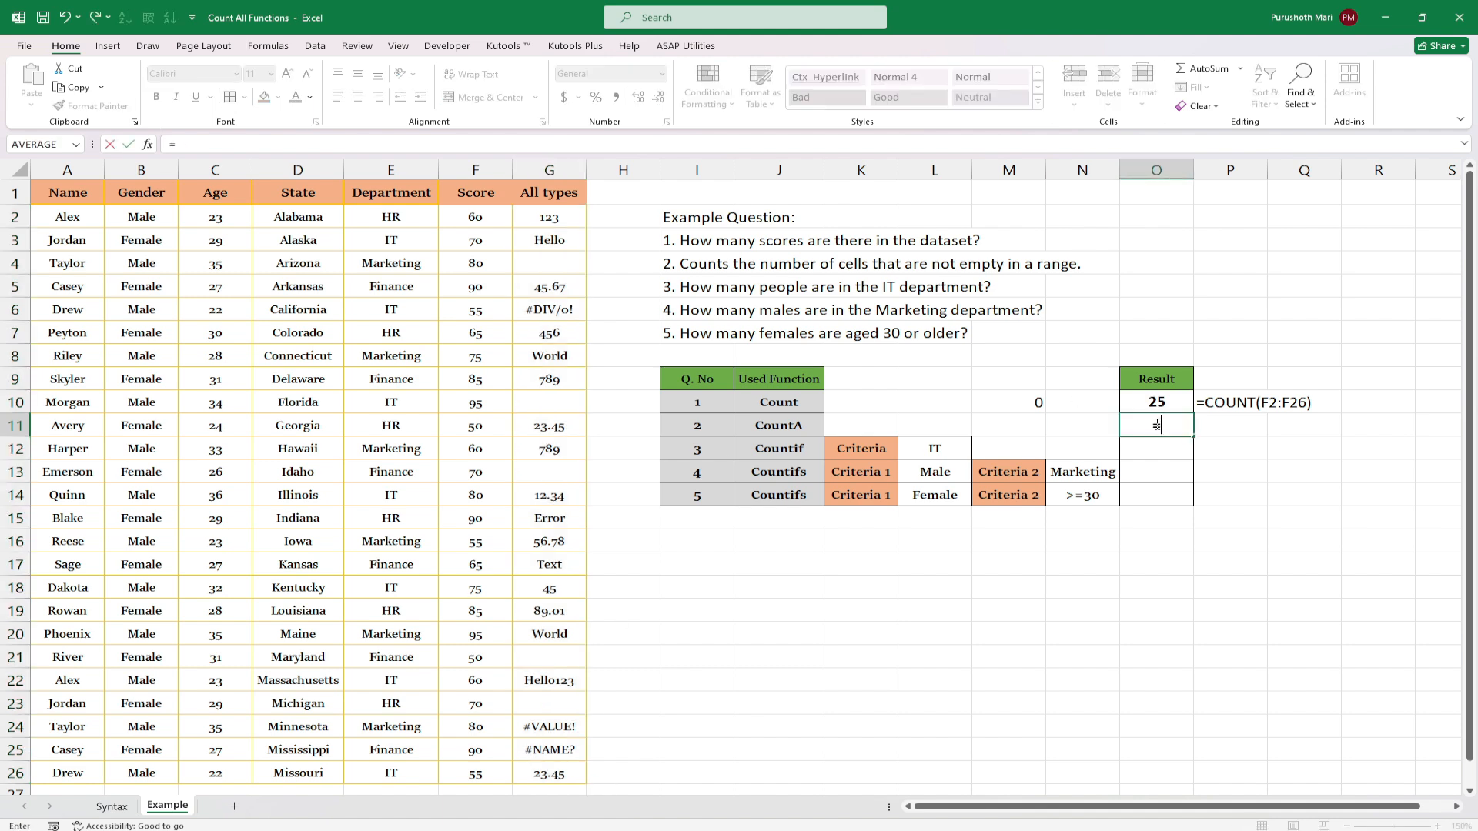
type("counta")
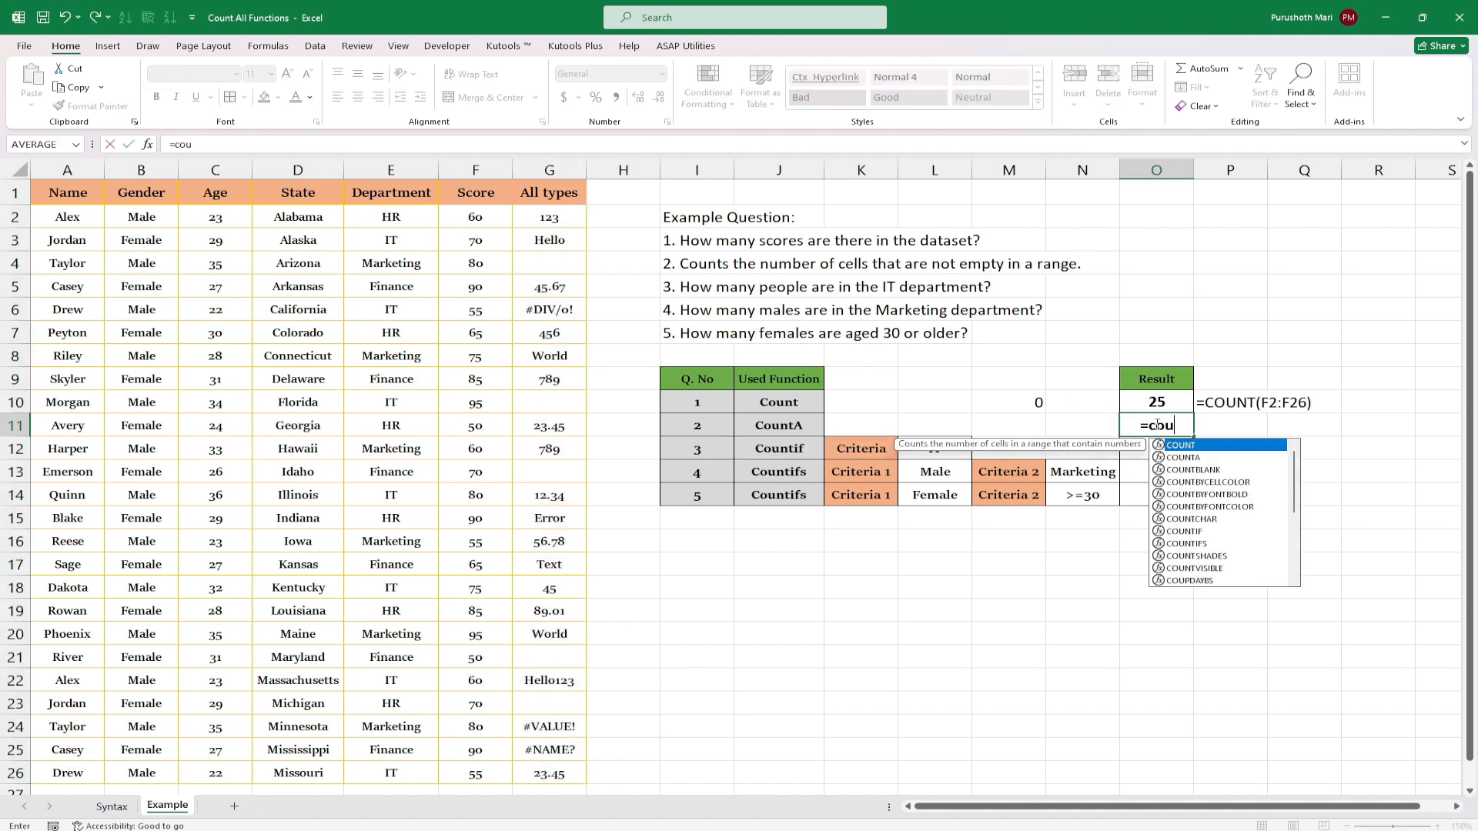
key("Tab")
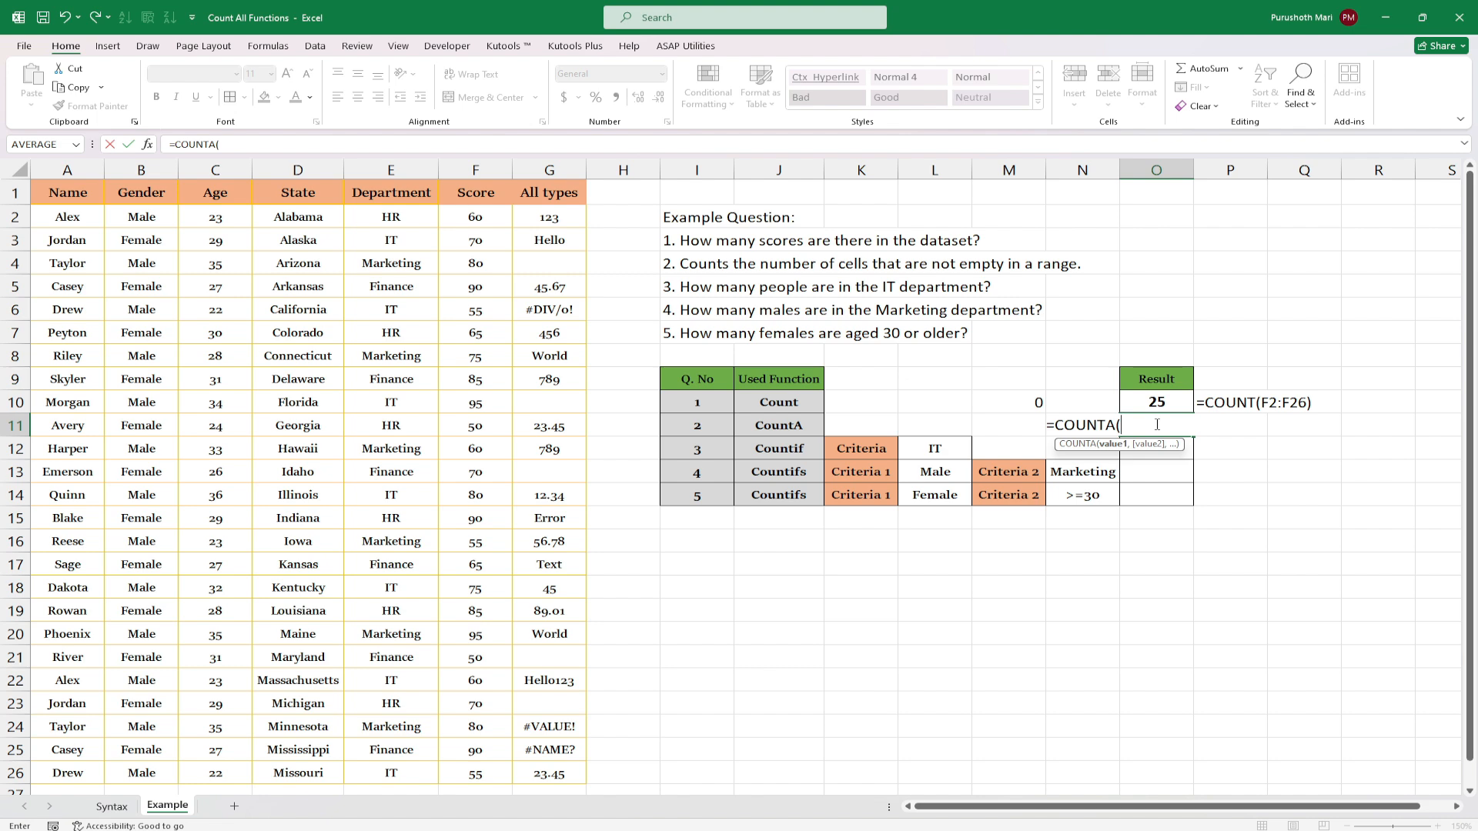
left_click_drag(546, 214, 546, 735)
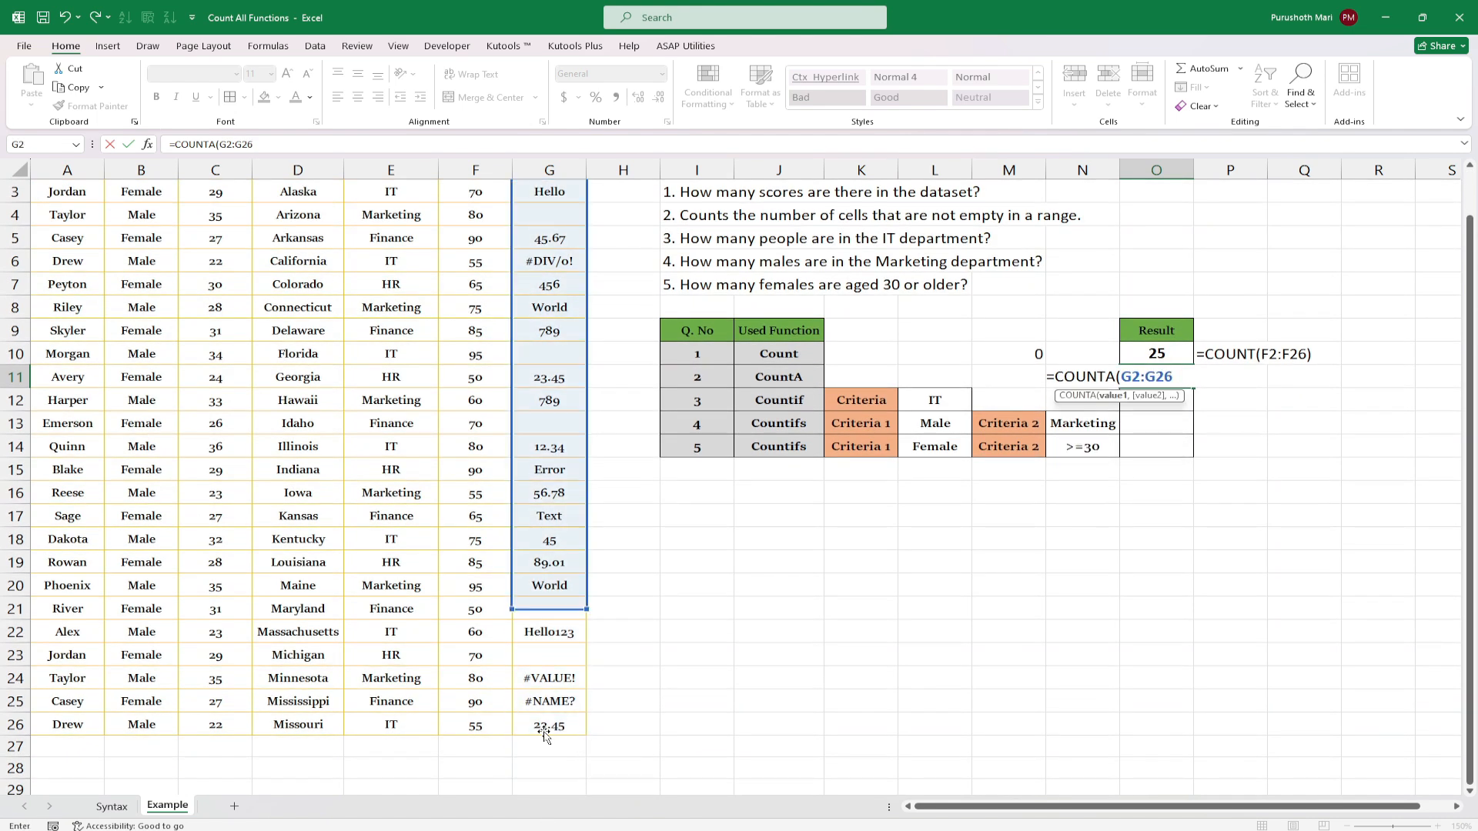
type(")")
key("Return")
scroll(560, 476, "up", 1)
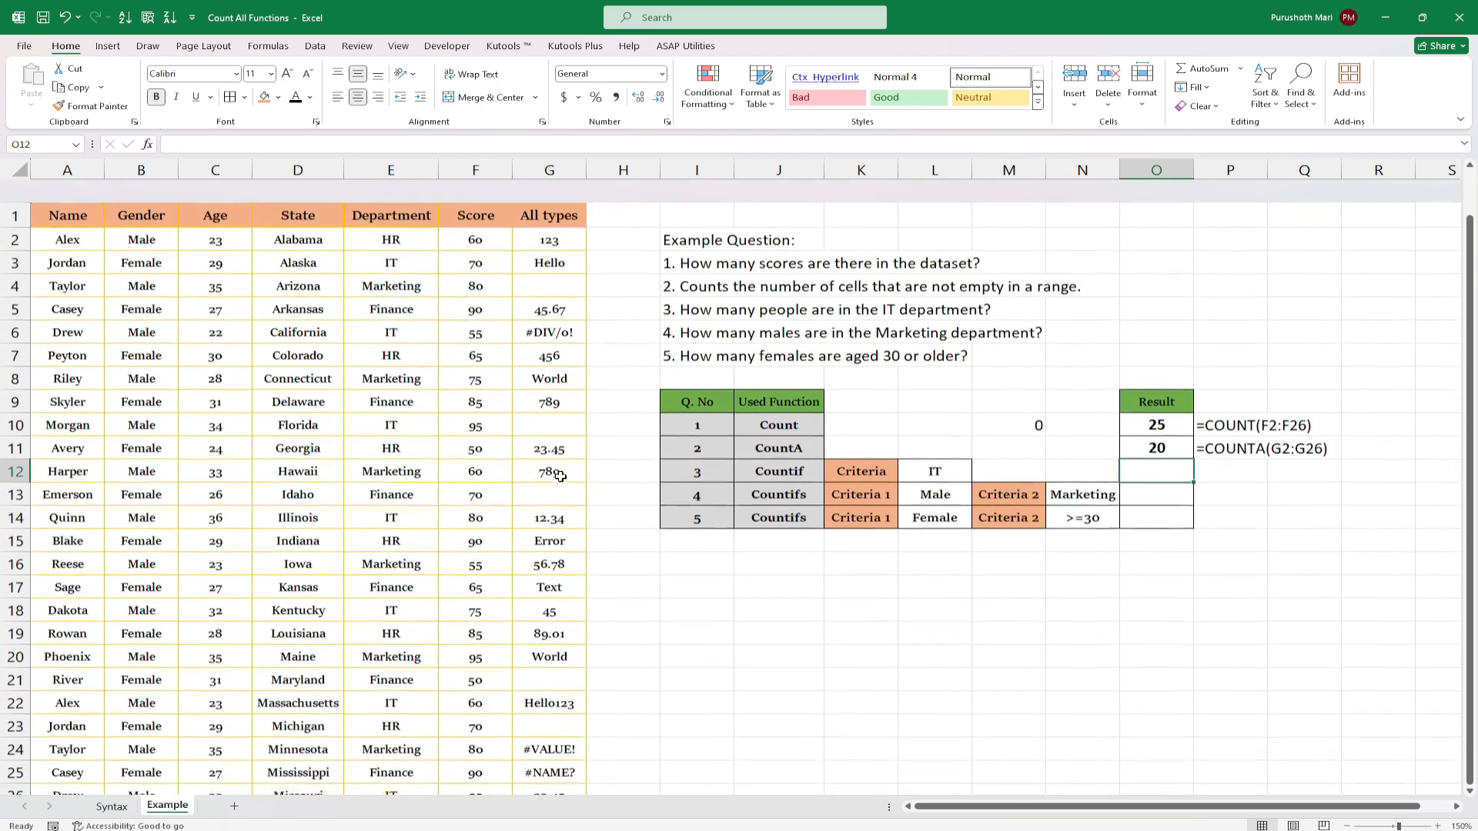
- Highlight the blank cells in the All types column, such as G4, G10 and G13, and check the COUNTA result in O11
left_click(564, 273)
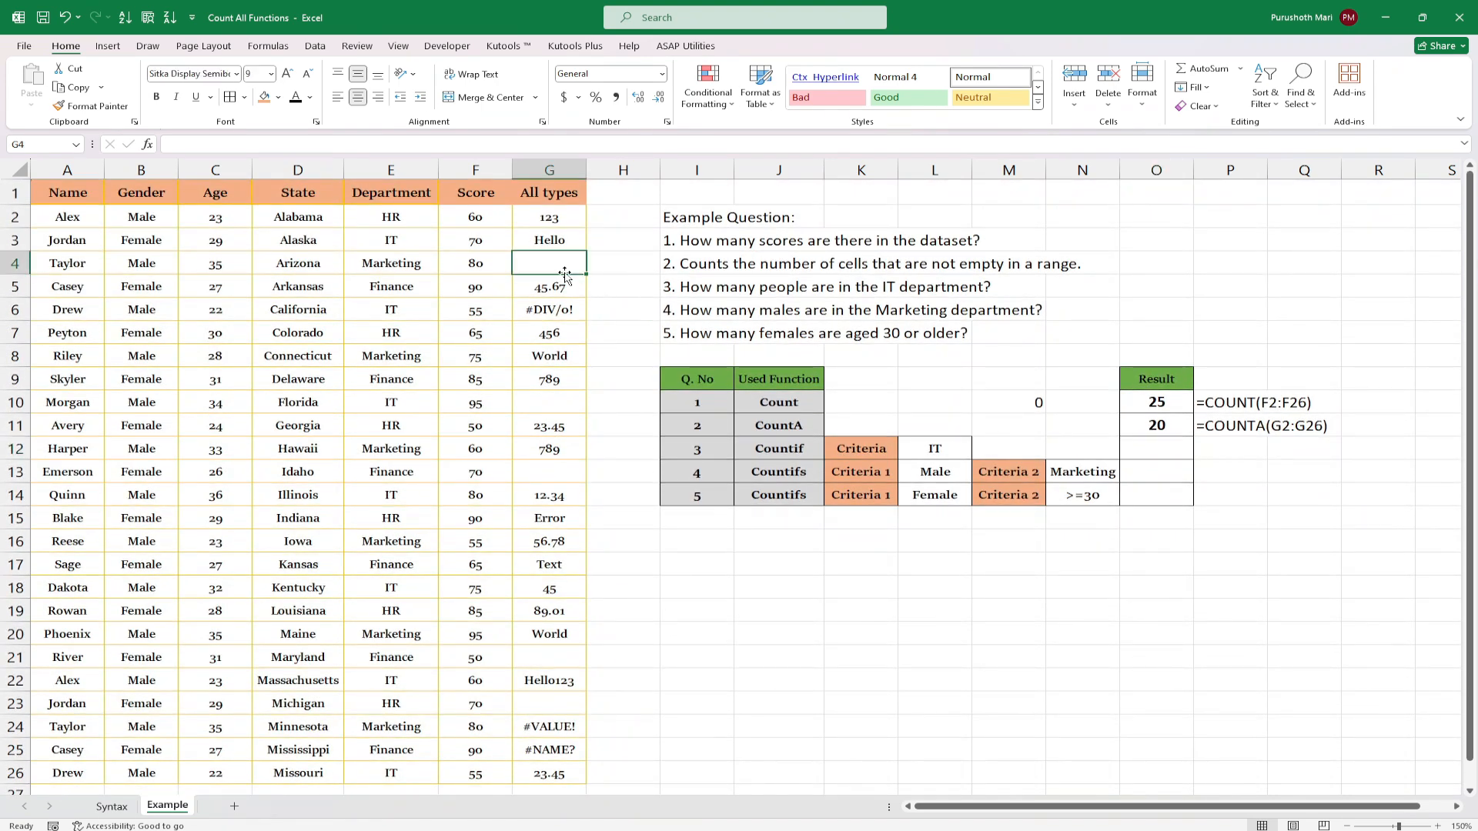
left_click(549, 396, "ctrl")
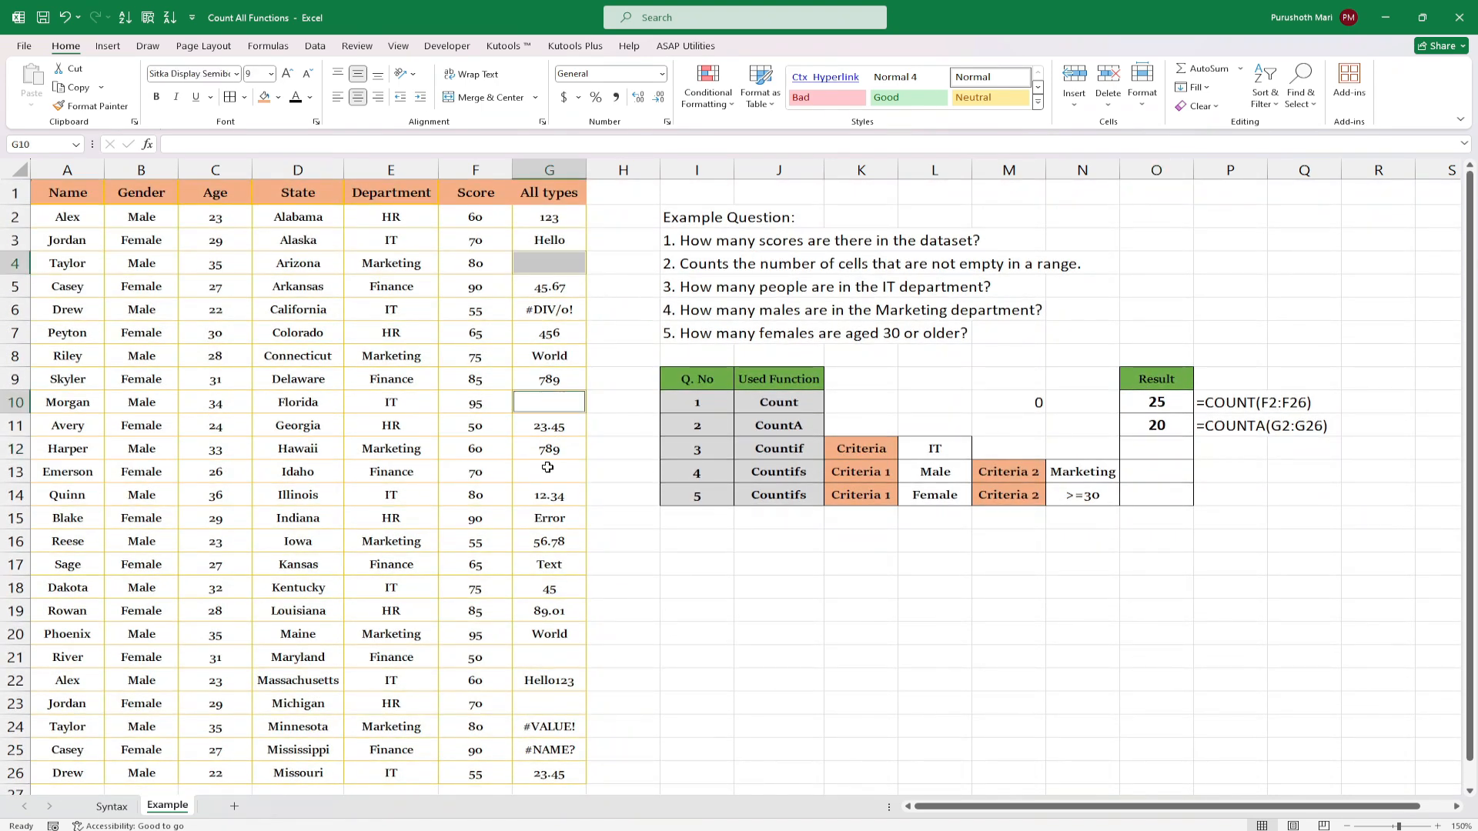
mouse_move(549, 472)
left_mouse_down("ctrl")
mouse_move(546, 677)
mouse_move(548, 658)
left_mouse_up("ctrl")
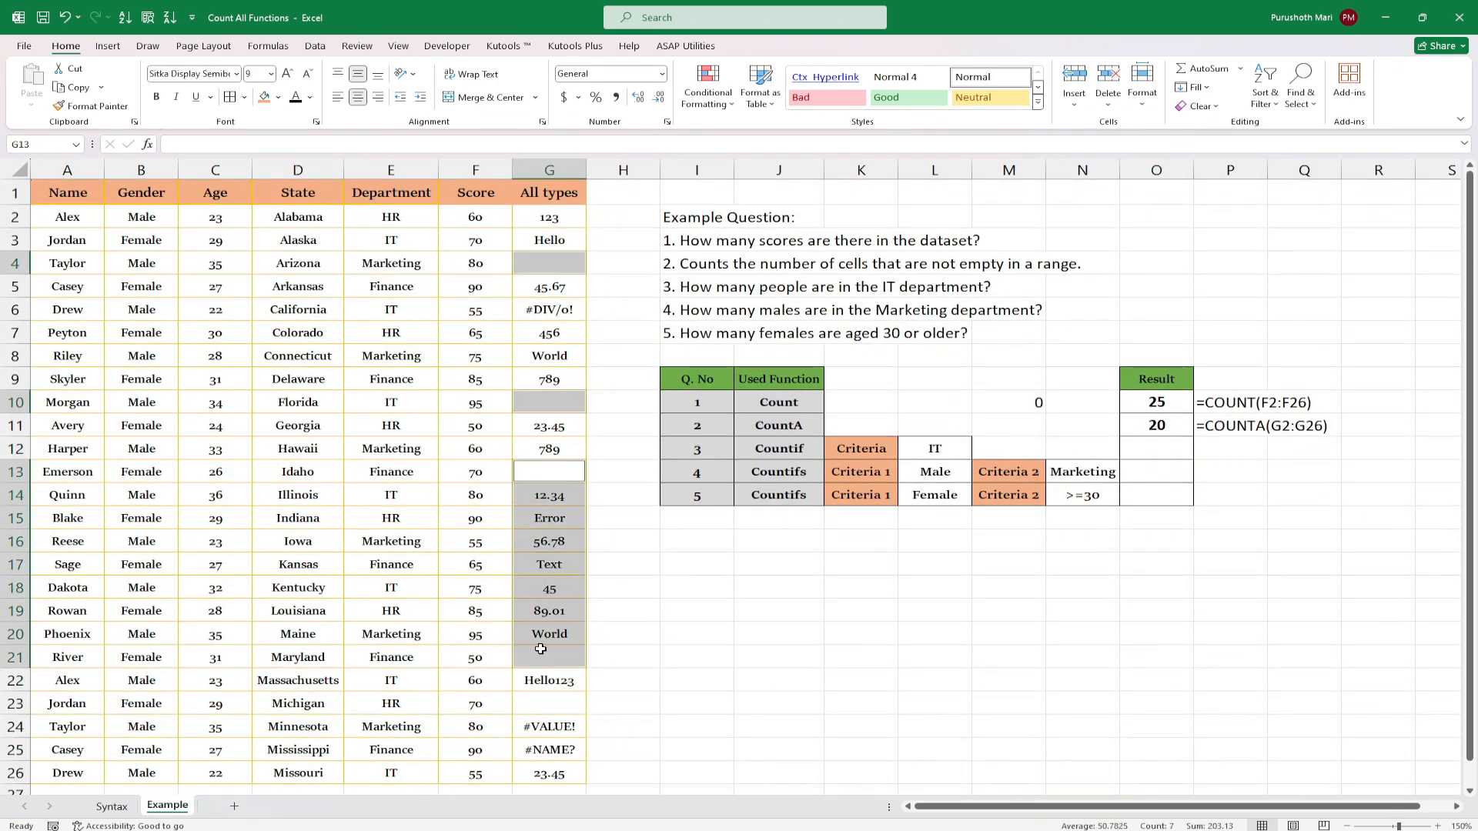
left_click(546, 473)
left_click(548, 403, "ctrl")
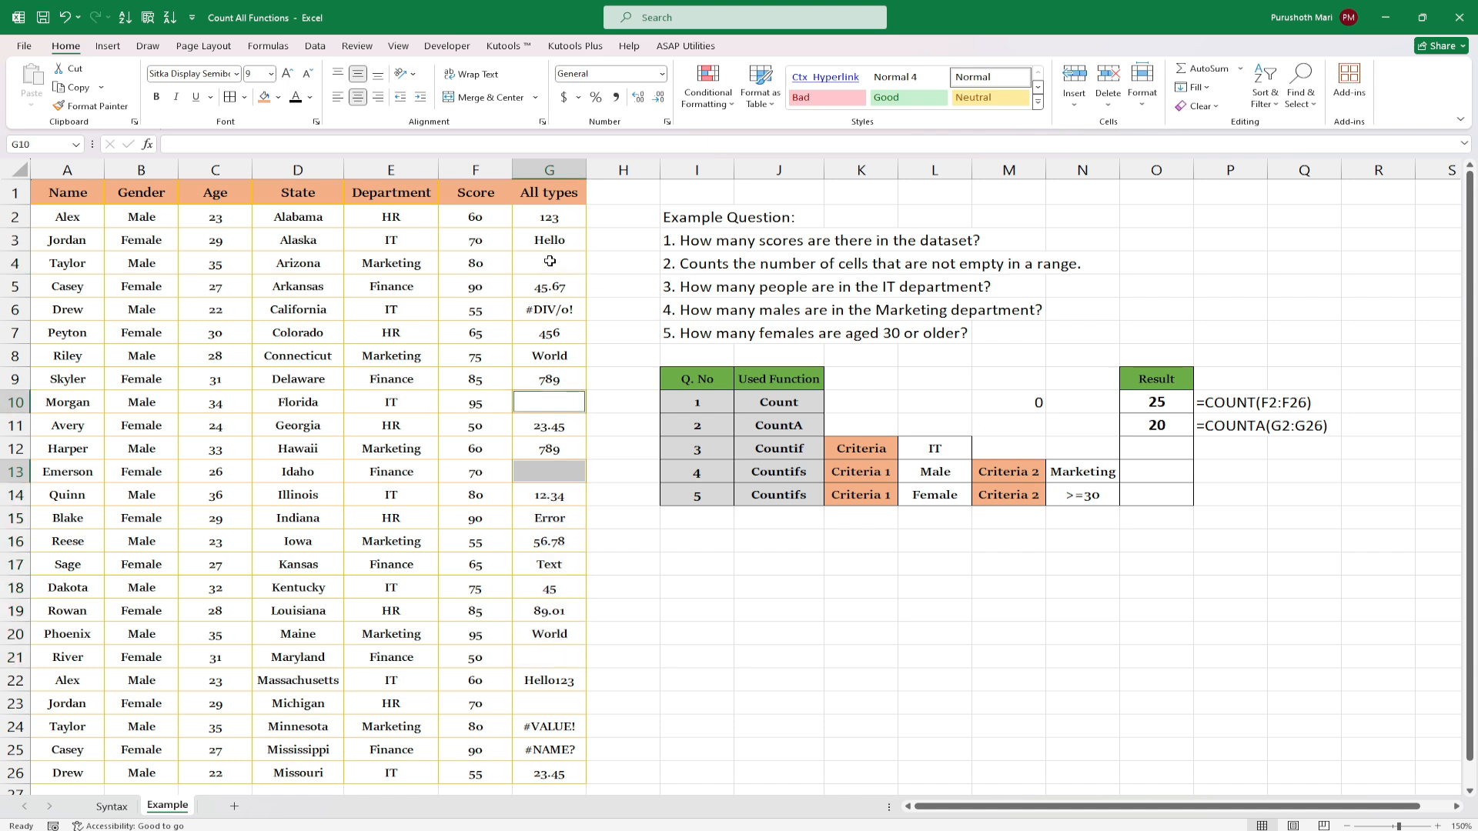
left_click_drag(550, 262, 547, 656, "ctrl")
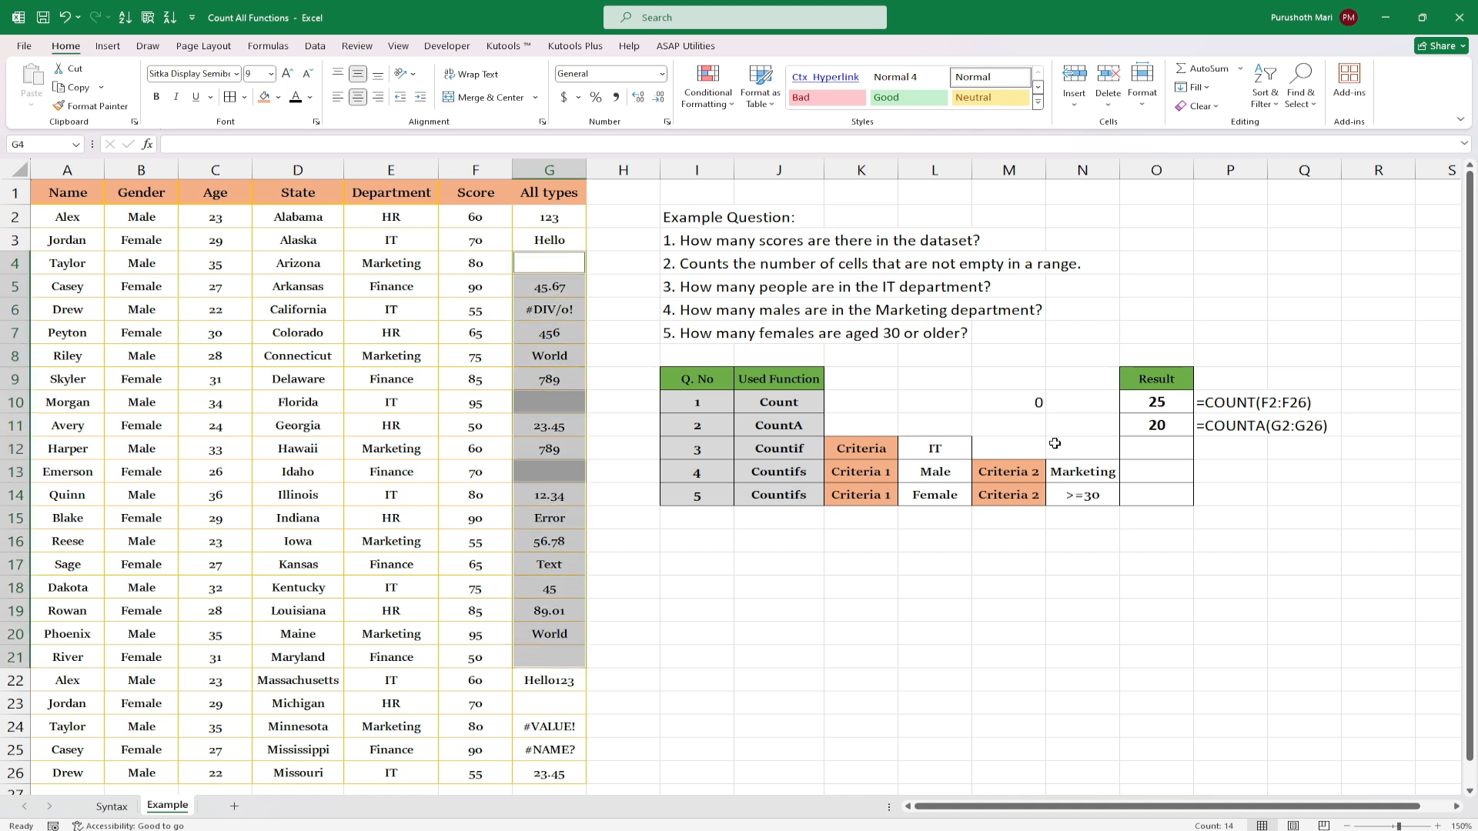
left_click(1155, 423)
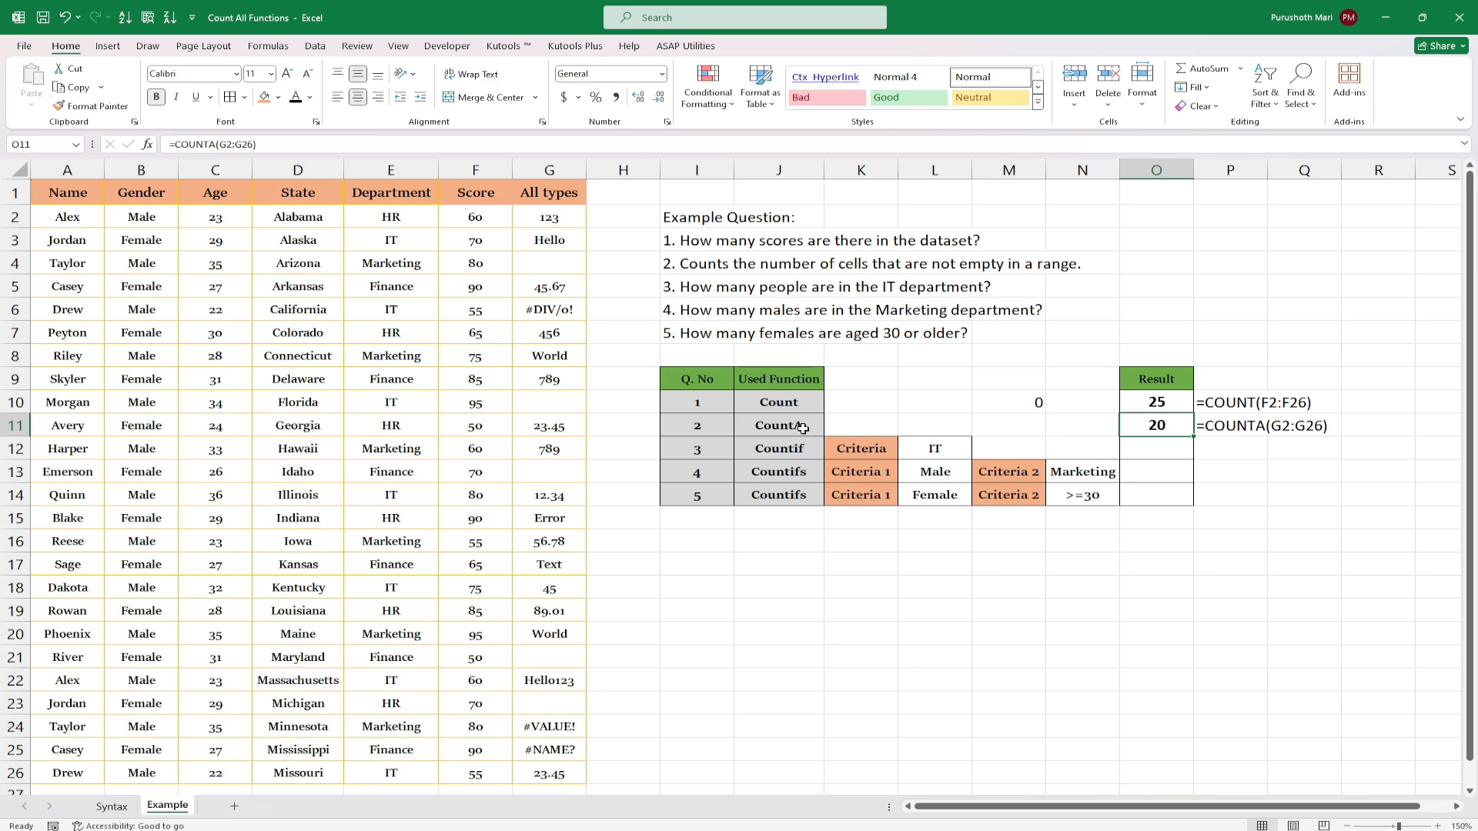
- Review the COUNTIF section on the Syntax sheet, and examine the Department column on the Example sheet
left_click(110, 807)
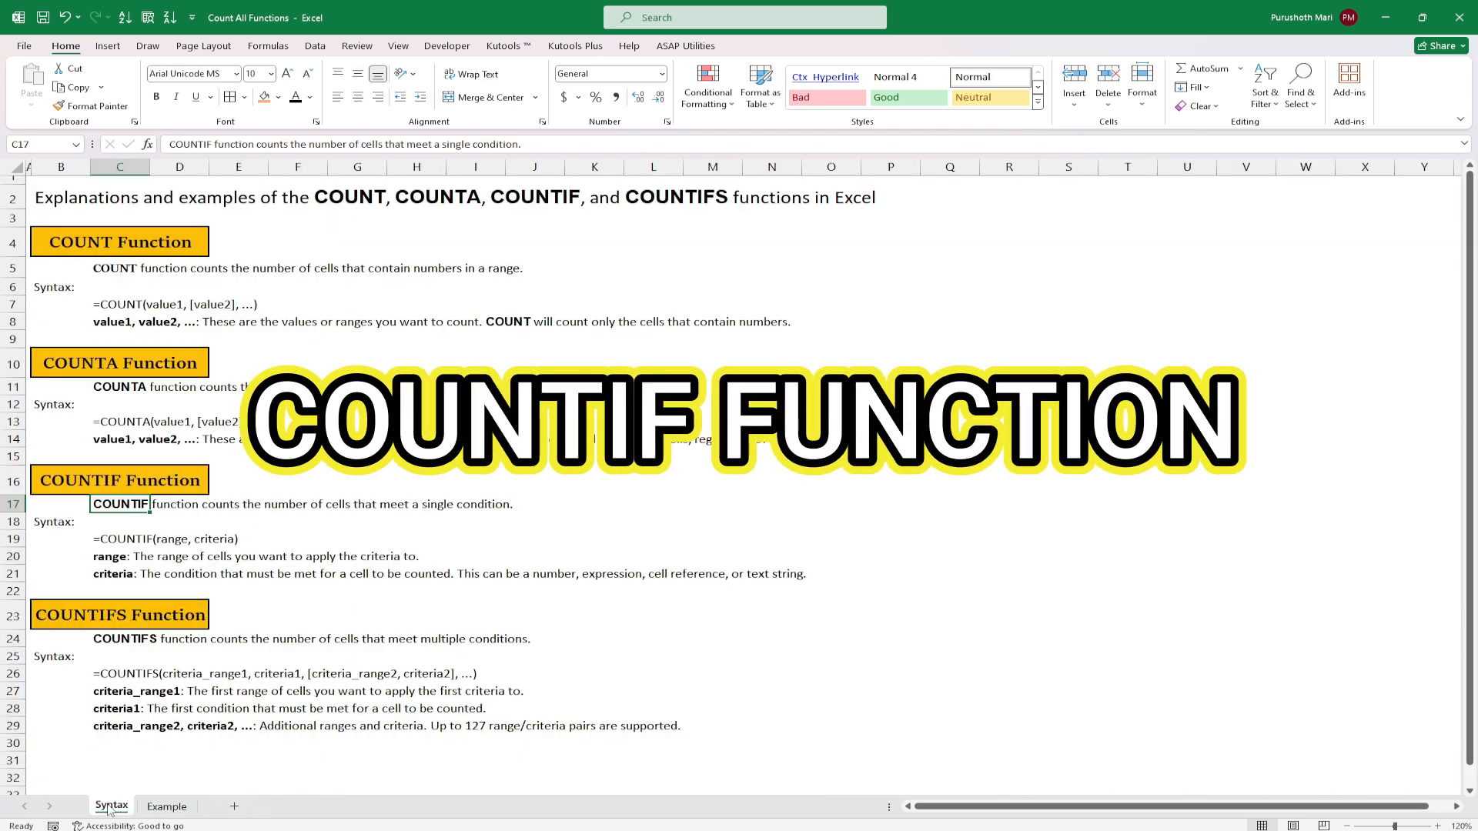
left_click(83, 480)
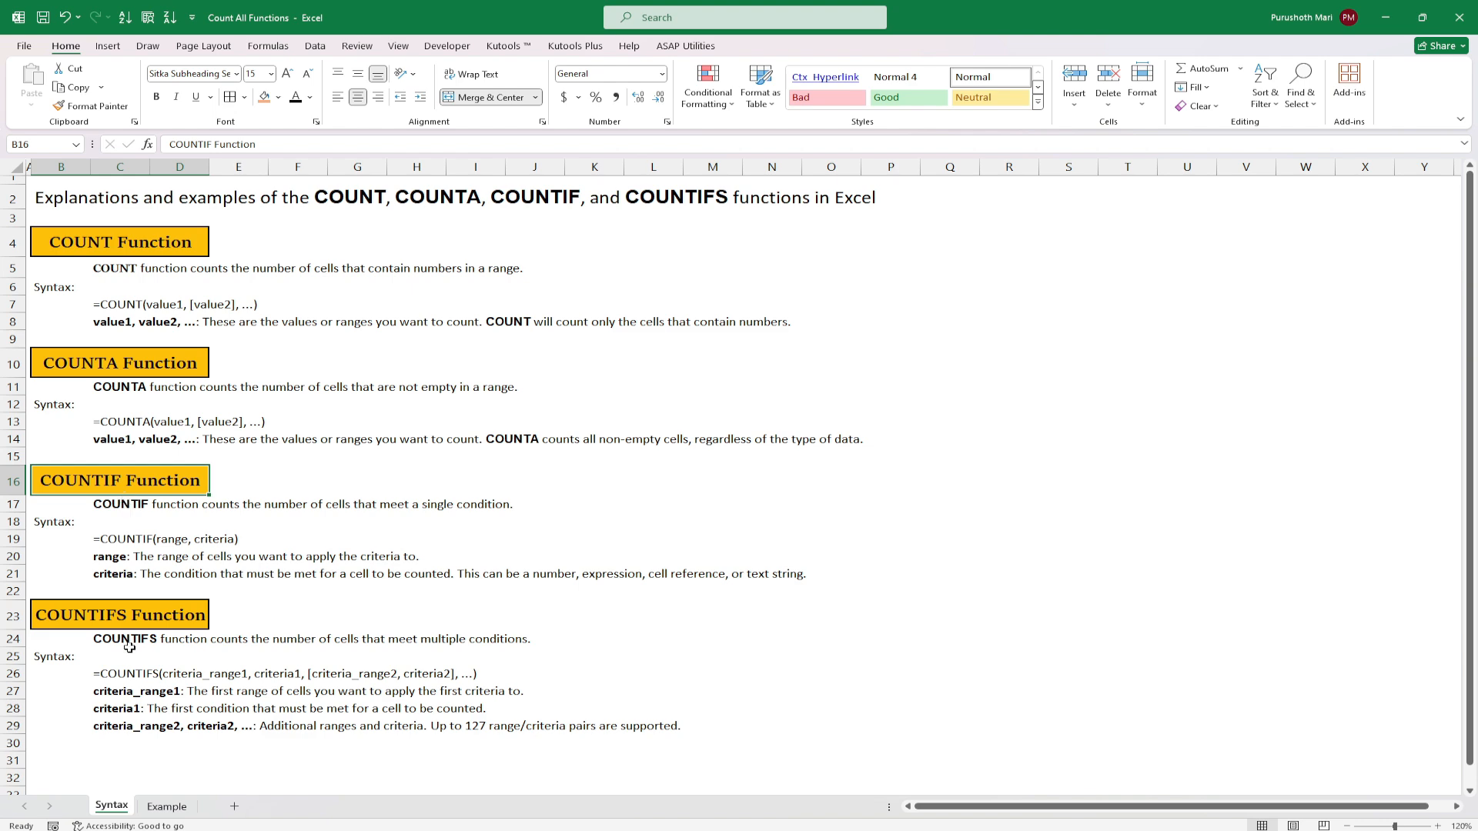
left_click(166, 807)
left_click_drag(385, 216, 394, 788)
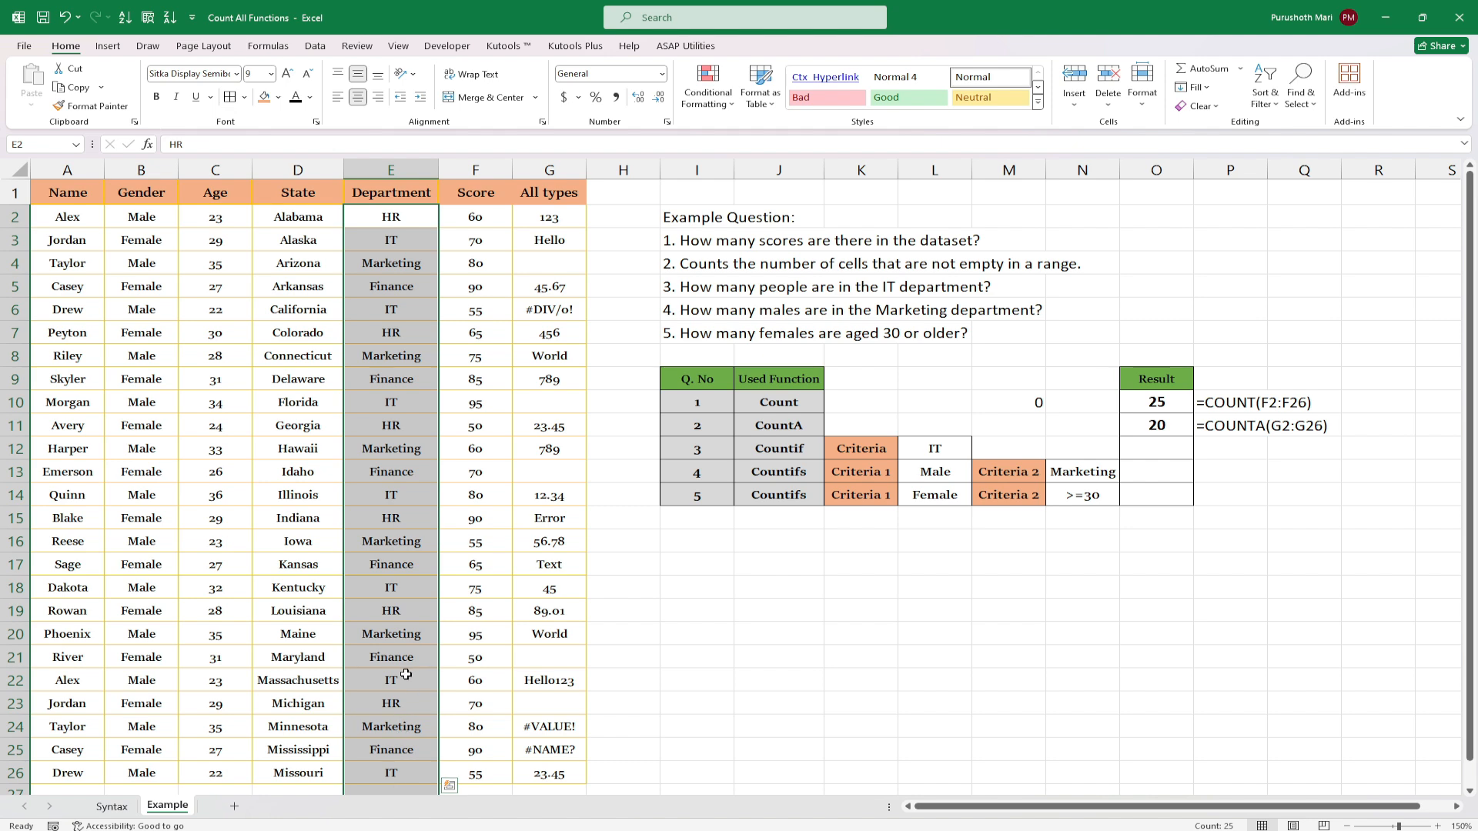
left_click(399, 373)
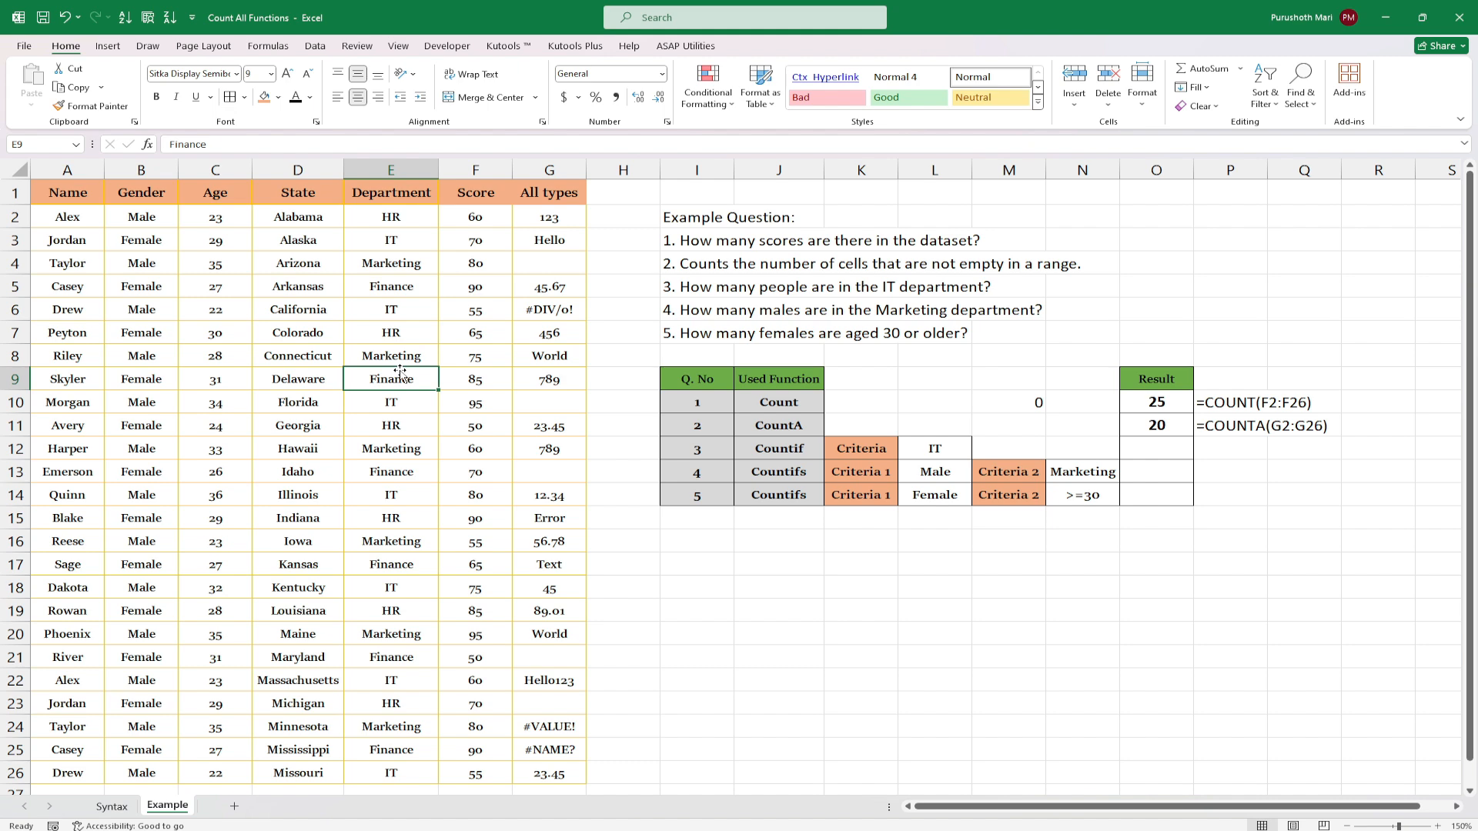
- Count the people in the IT department for question 3 by entering =COUNTIF(E2:E26,L12) in result cell O12
left_click(1140, 451)
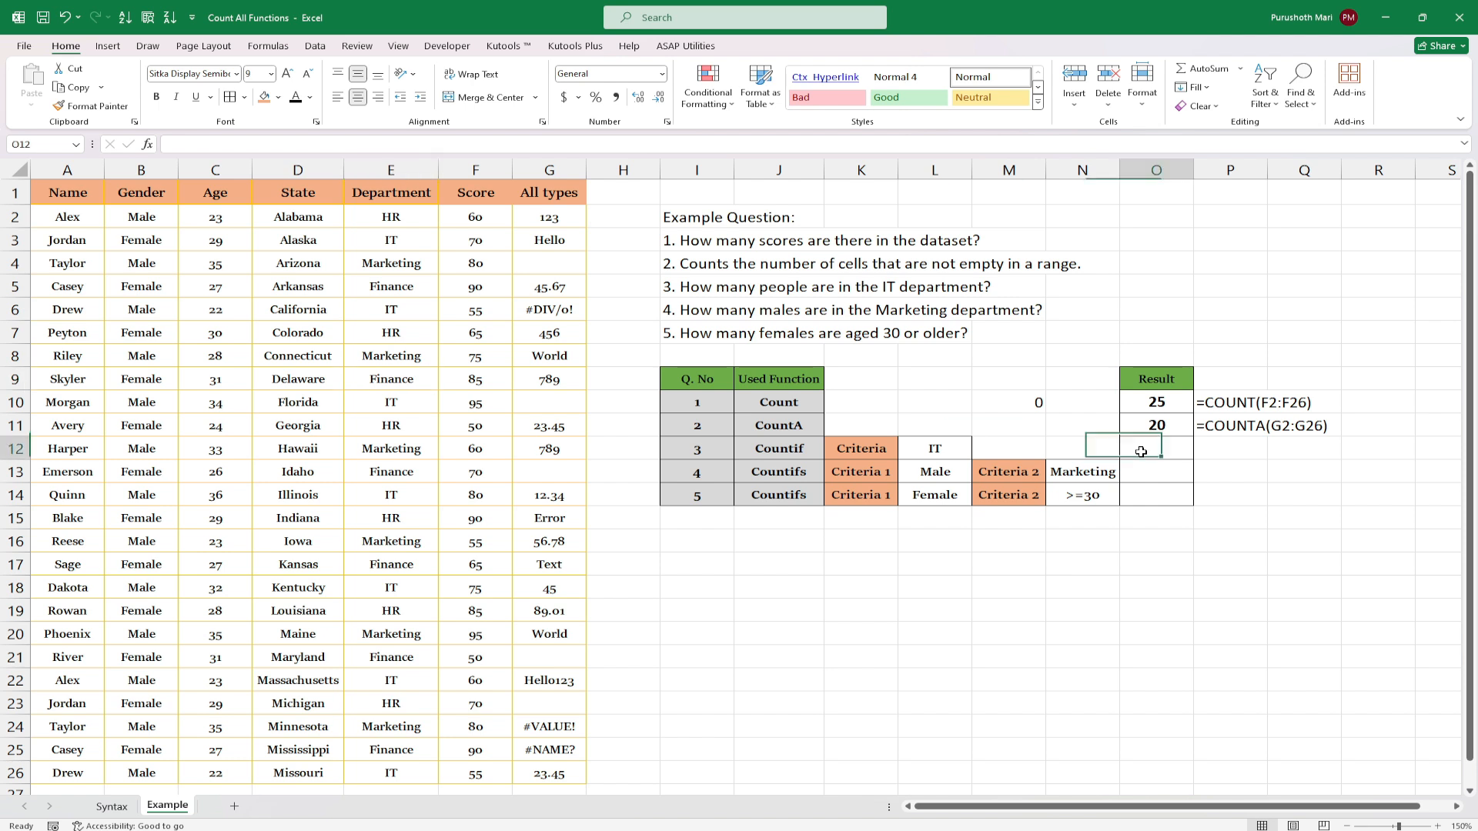
type("=cou")
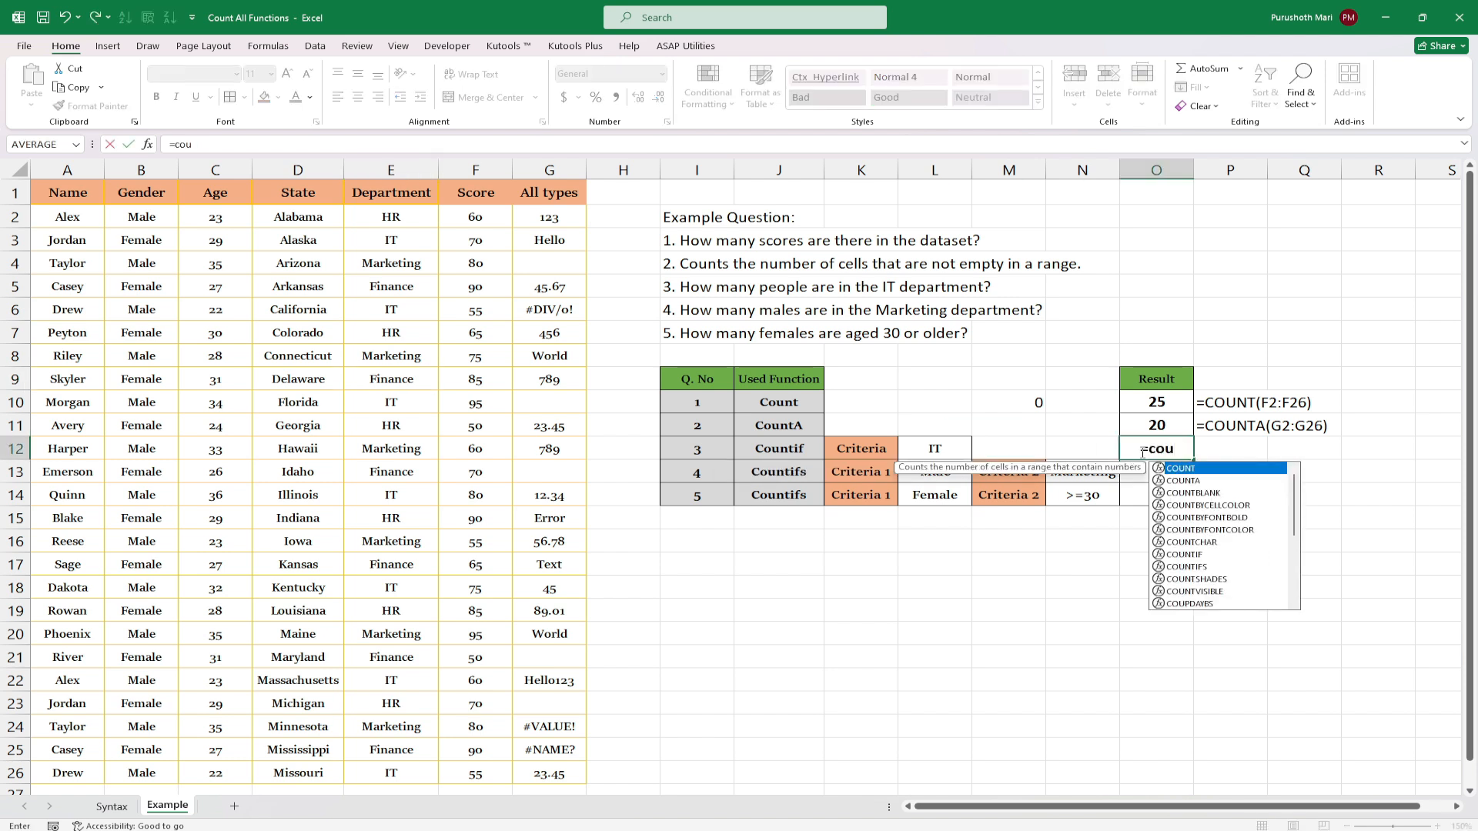
type("nt")
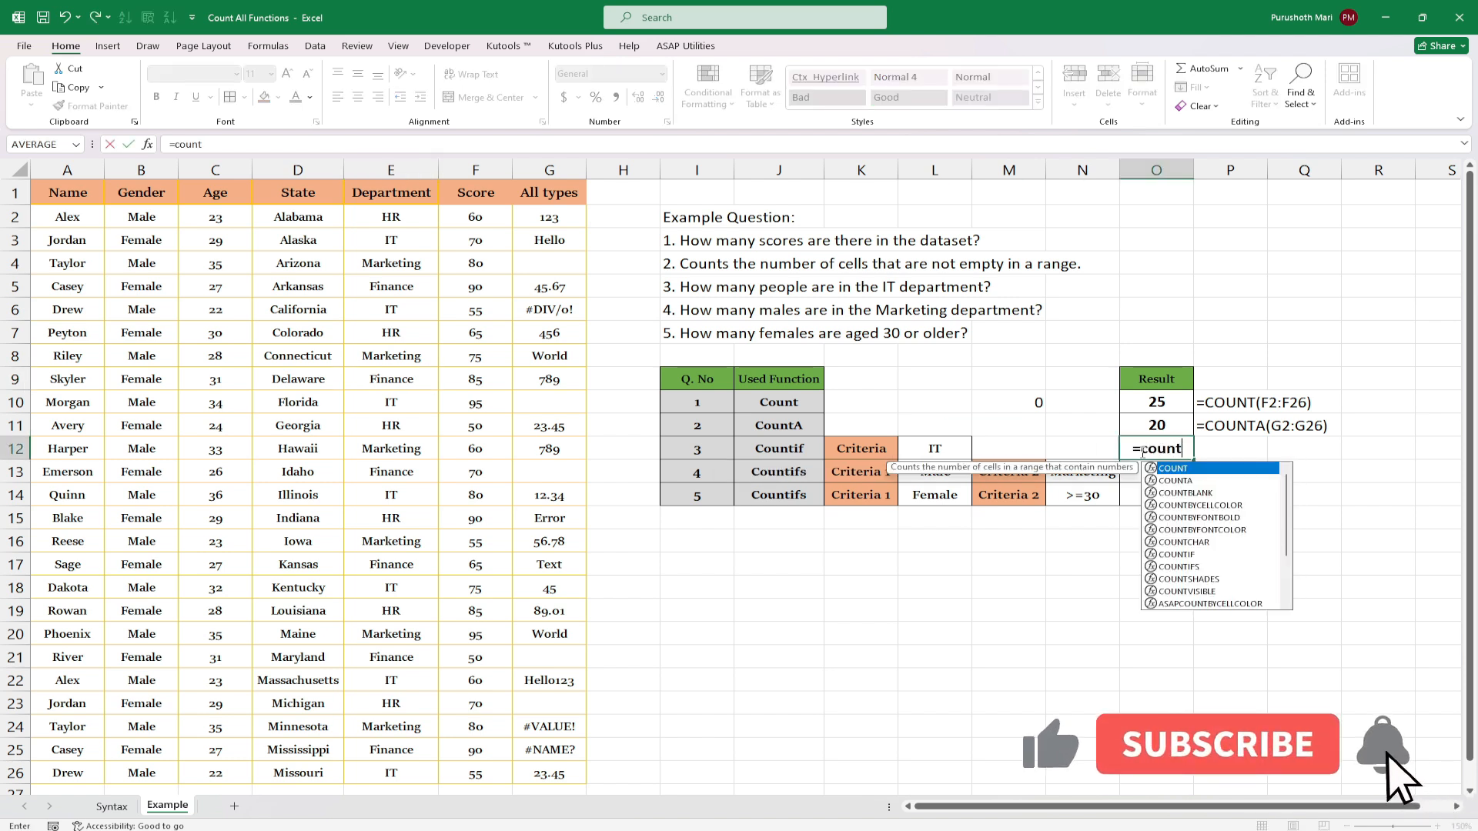
type("if")
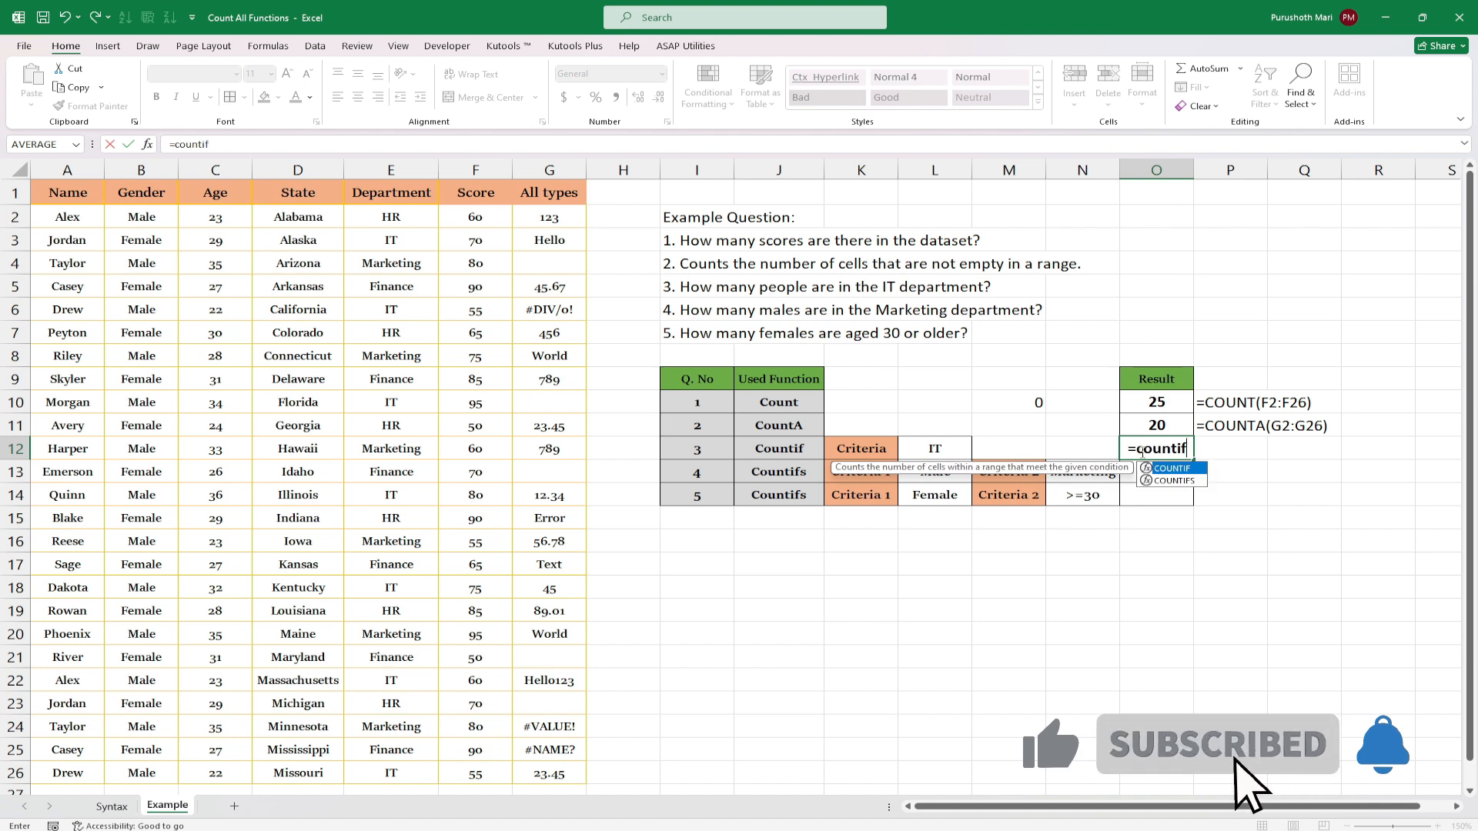
key("Tab")
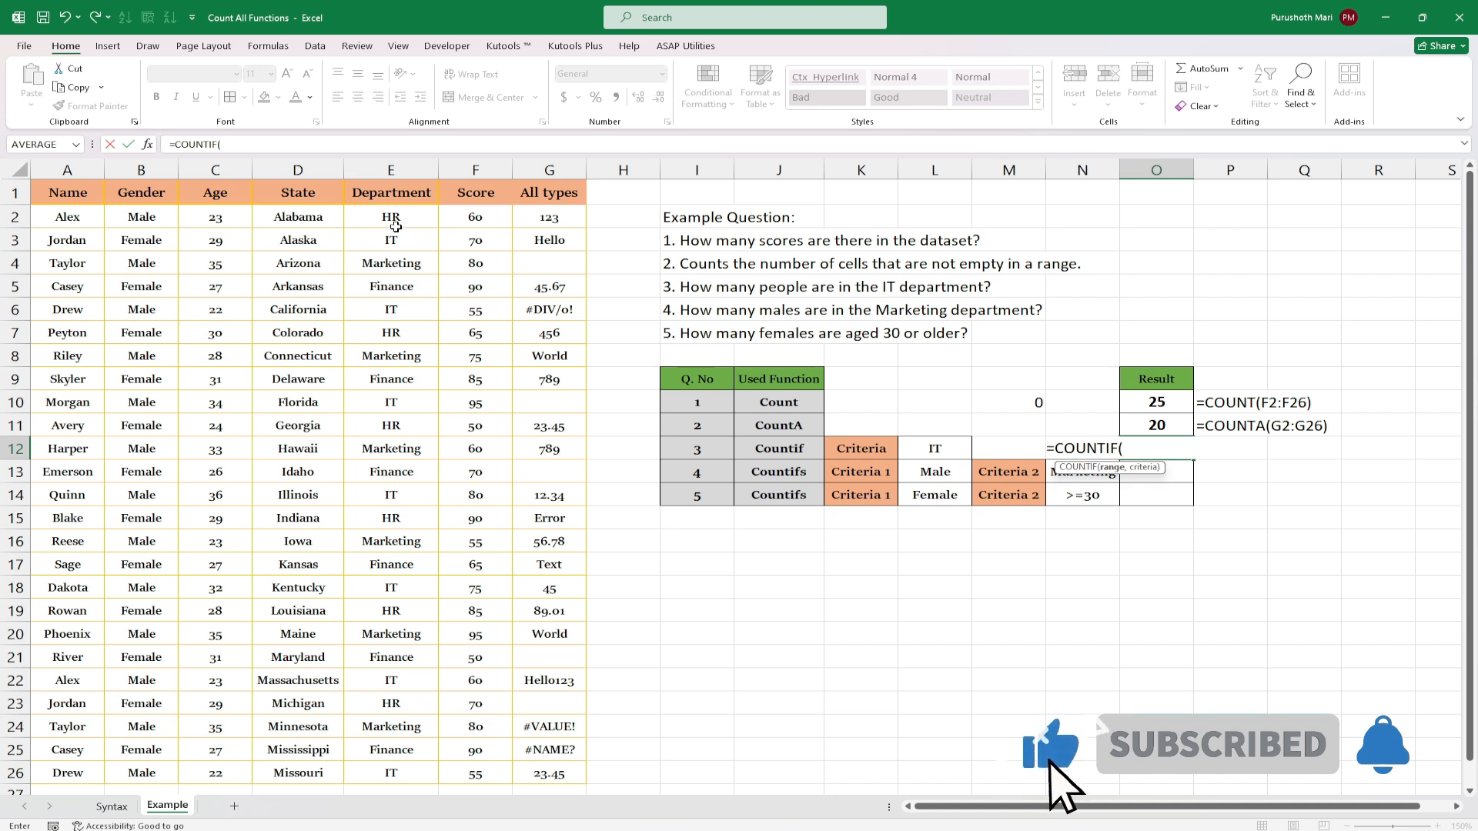
left_click_drag(390, 216, 416, 765)
type(",")
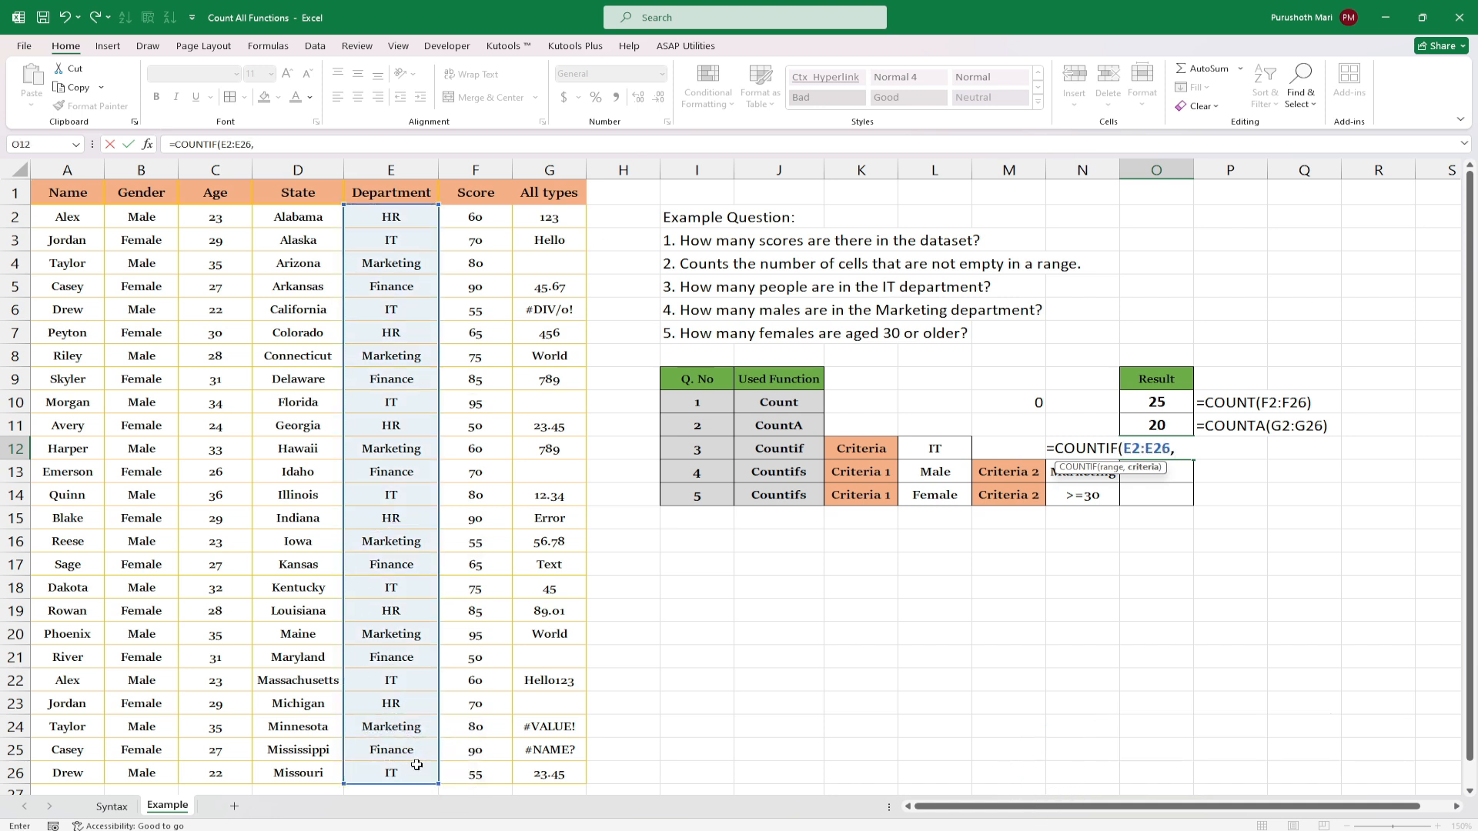
left_click(936, 450)
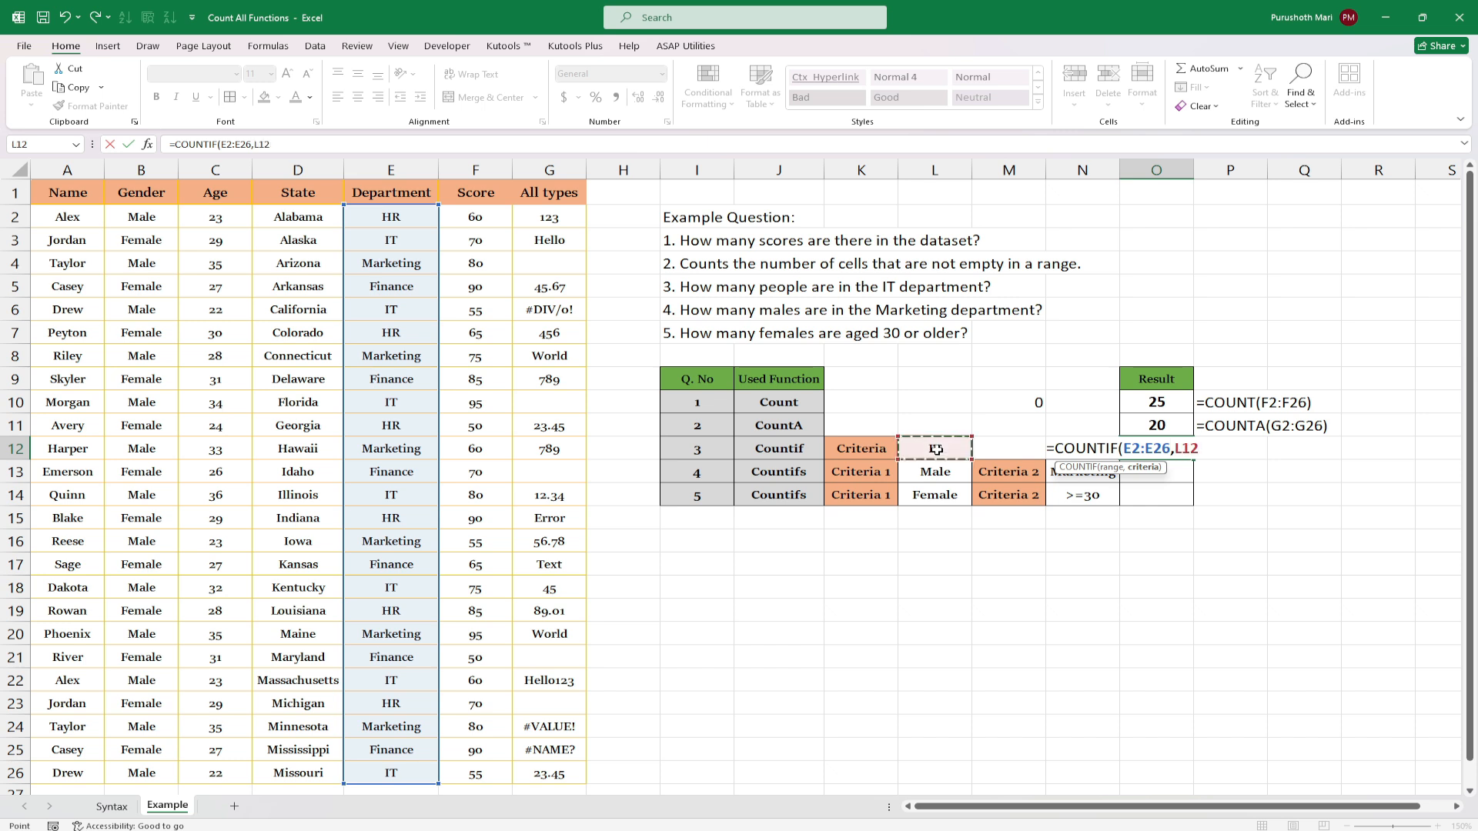
type(")")
key("Return")
key("Up")
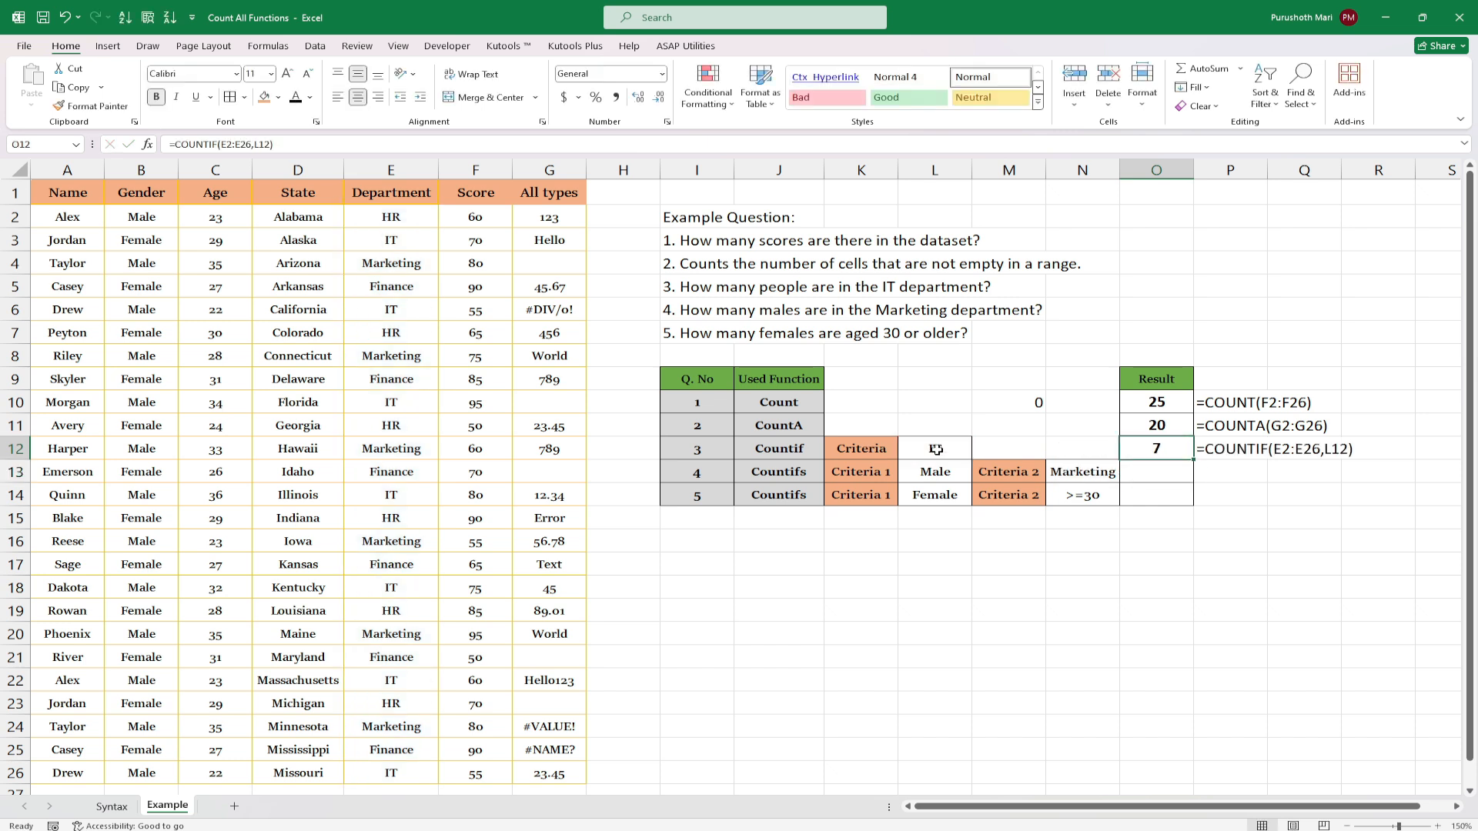
- Highlight all the IT cells in the Department column, from E3 to E26, to check the COUNTIF result
left_click(393, 238)
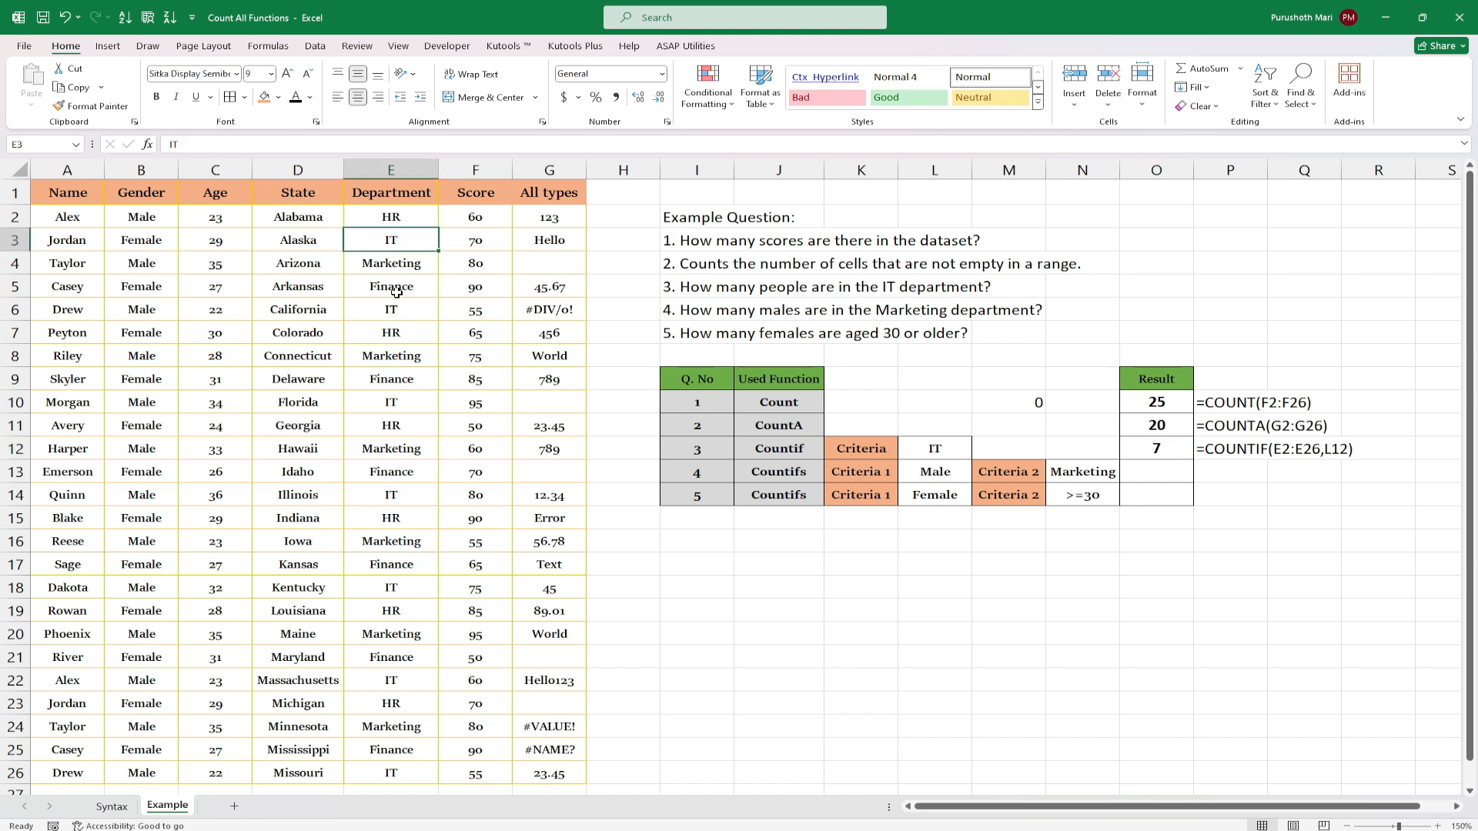
left_click(396, 312, "ctrl")
left_click(401, 404, "ctrl")
left_click(398, 497, "ctrl")
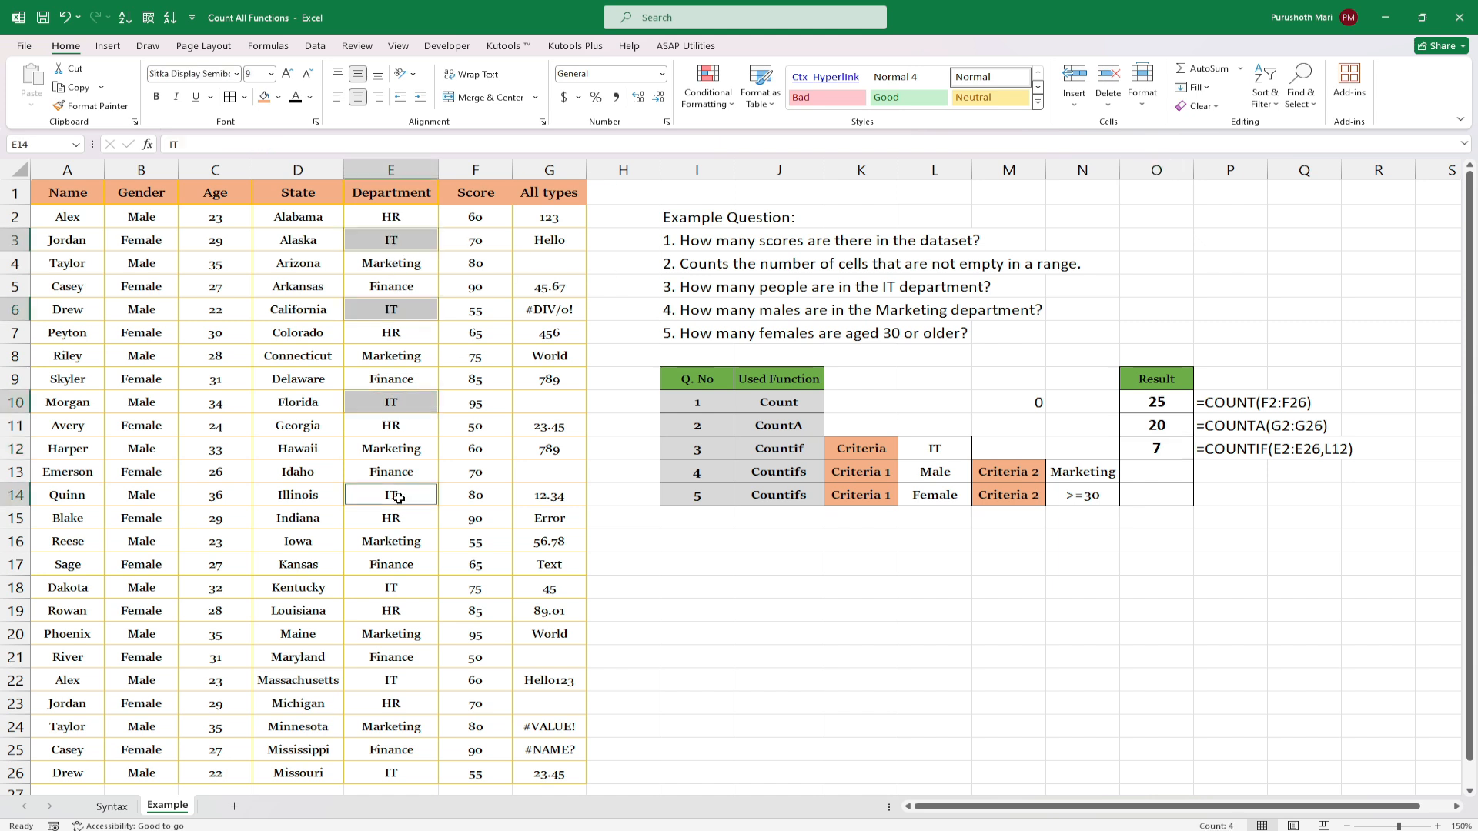
left_click(399, 590, "ctrl")
left_click(400, 682, "ctrl")
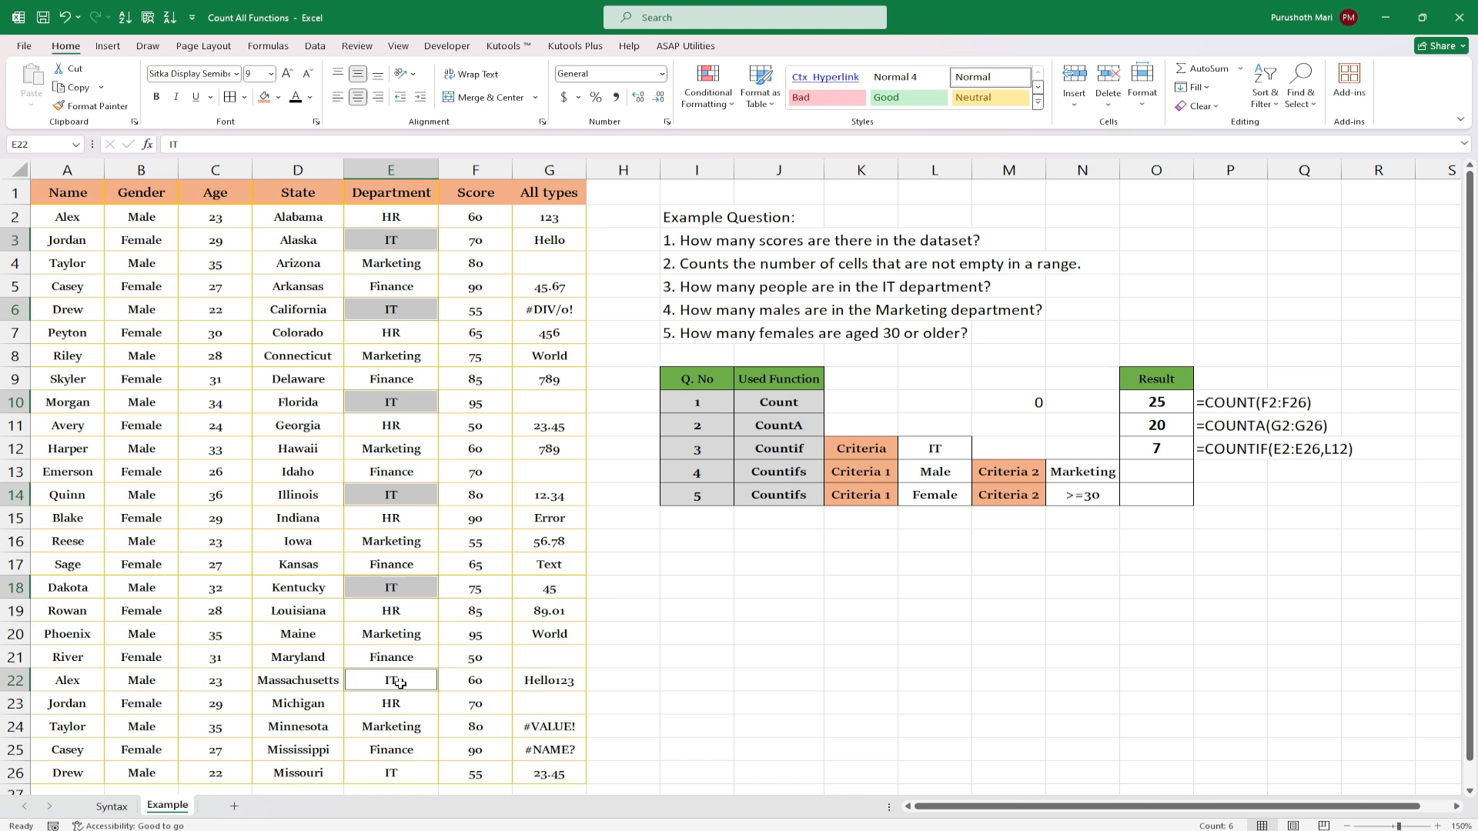
left_click(400, 776, "ctrl")
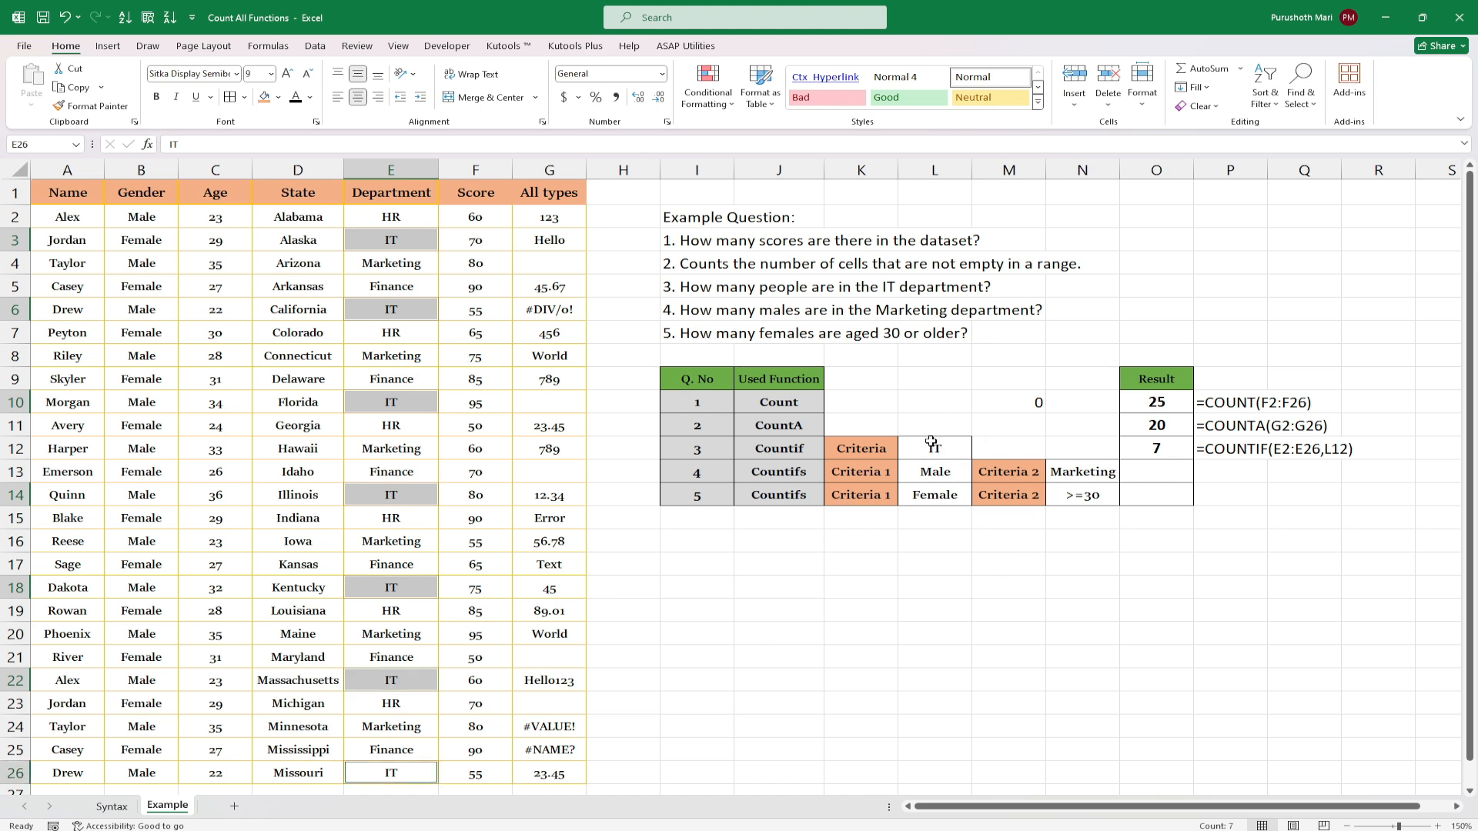
- Set the question 3 criterion in L12 to HR to test the COUNTIF formula
left_click(931, 442)
type("HR")
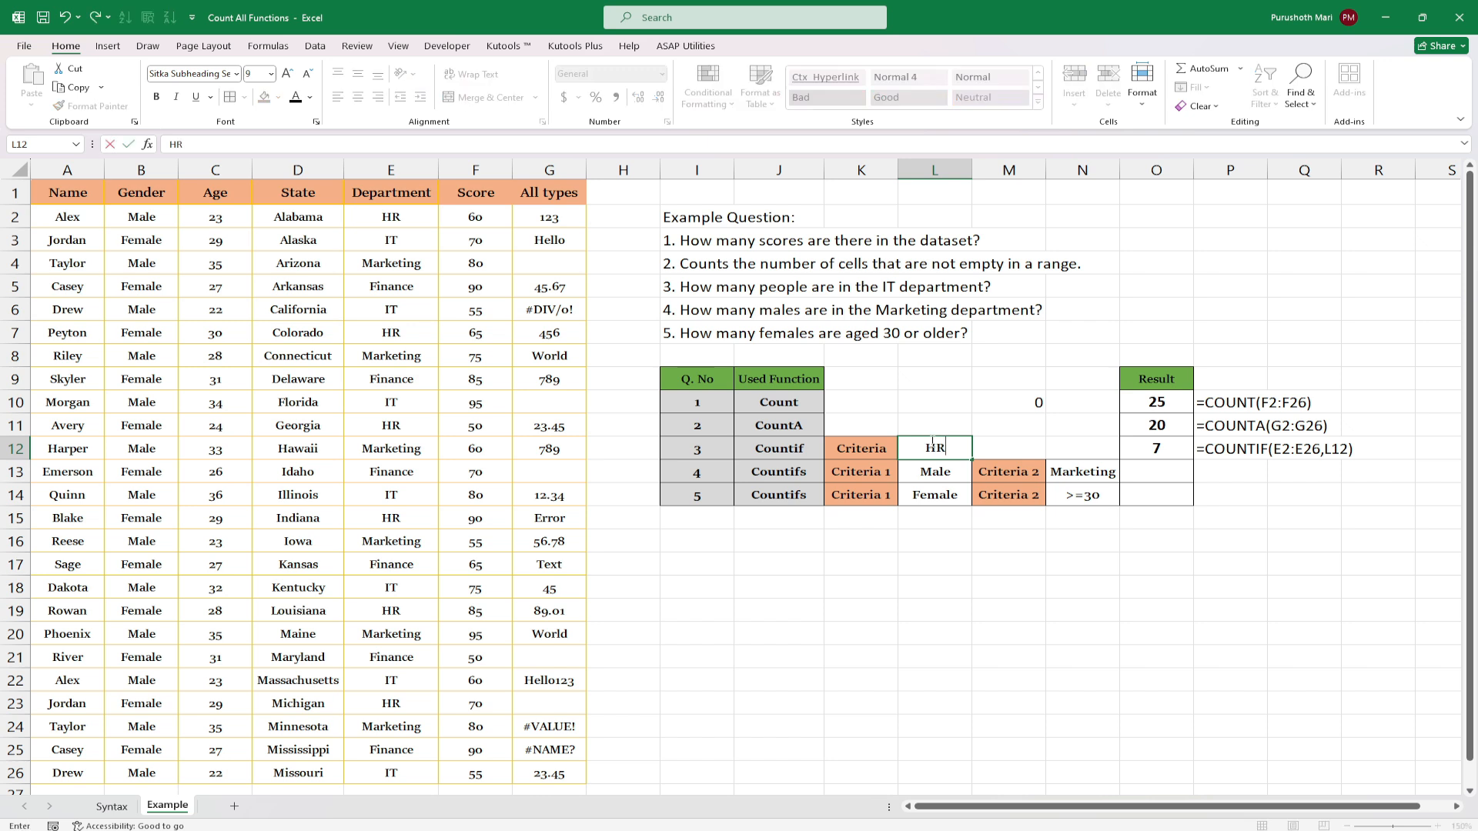
key("Return")
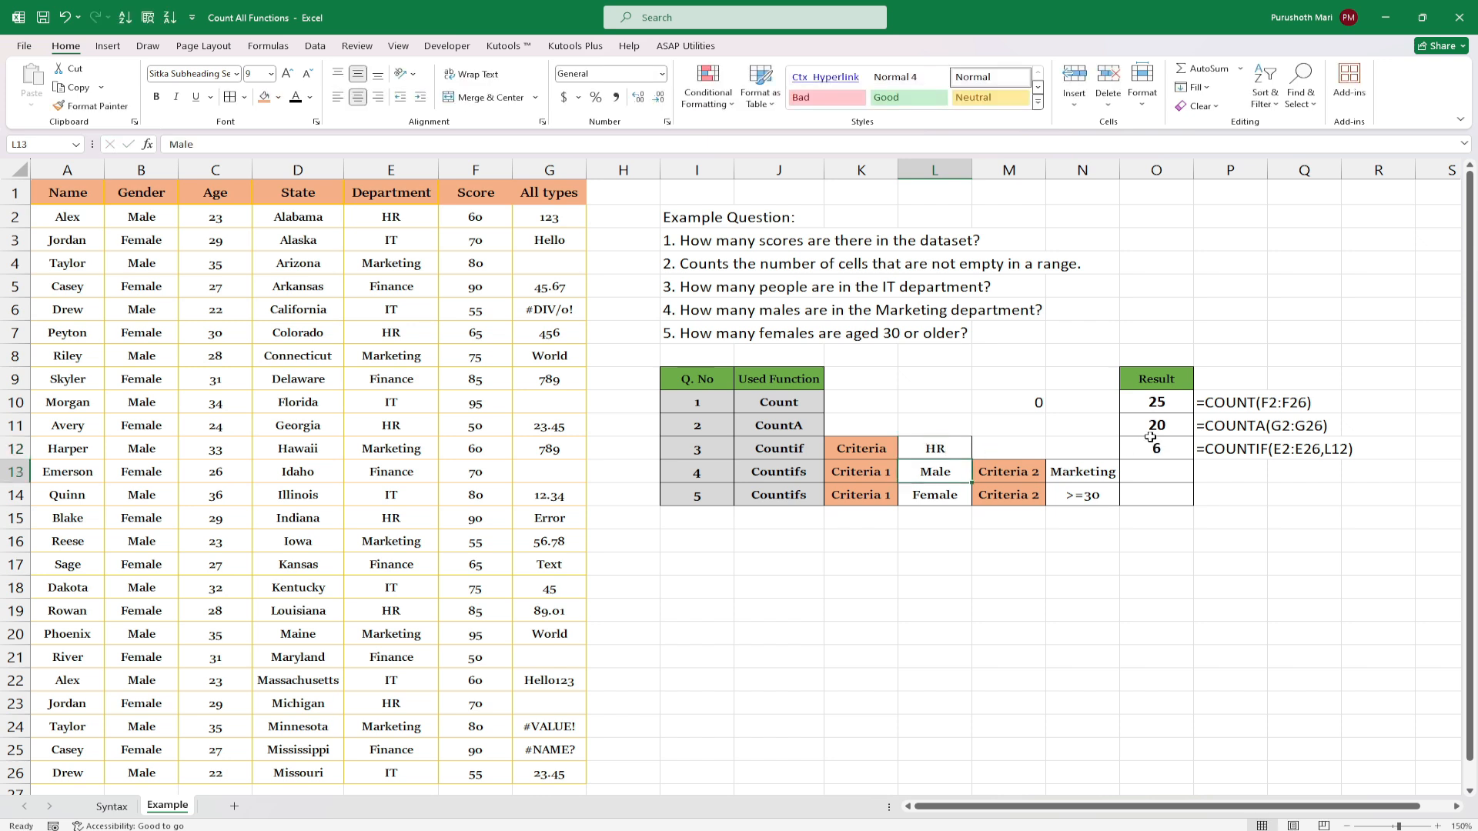
- Set the question 3 criterion in L12 to Finance
left_click(924, 451)
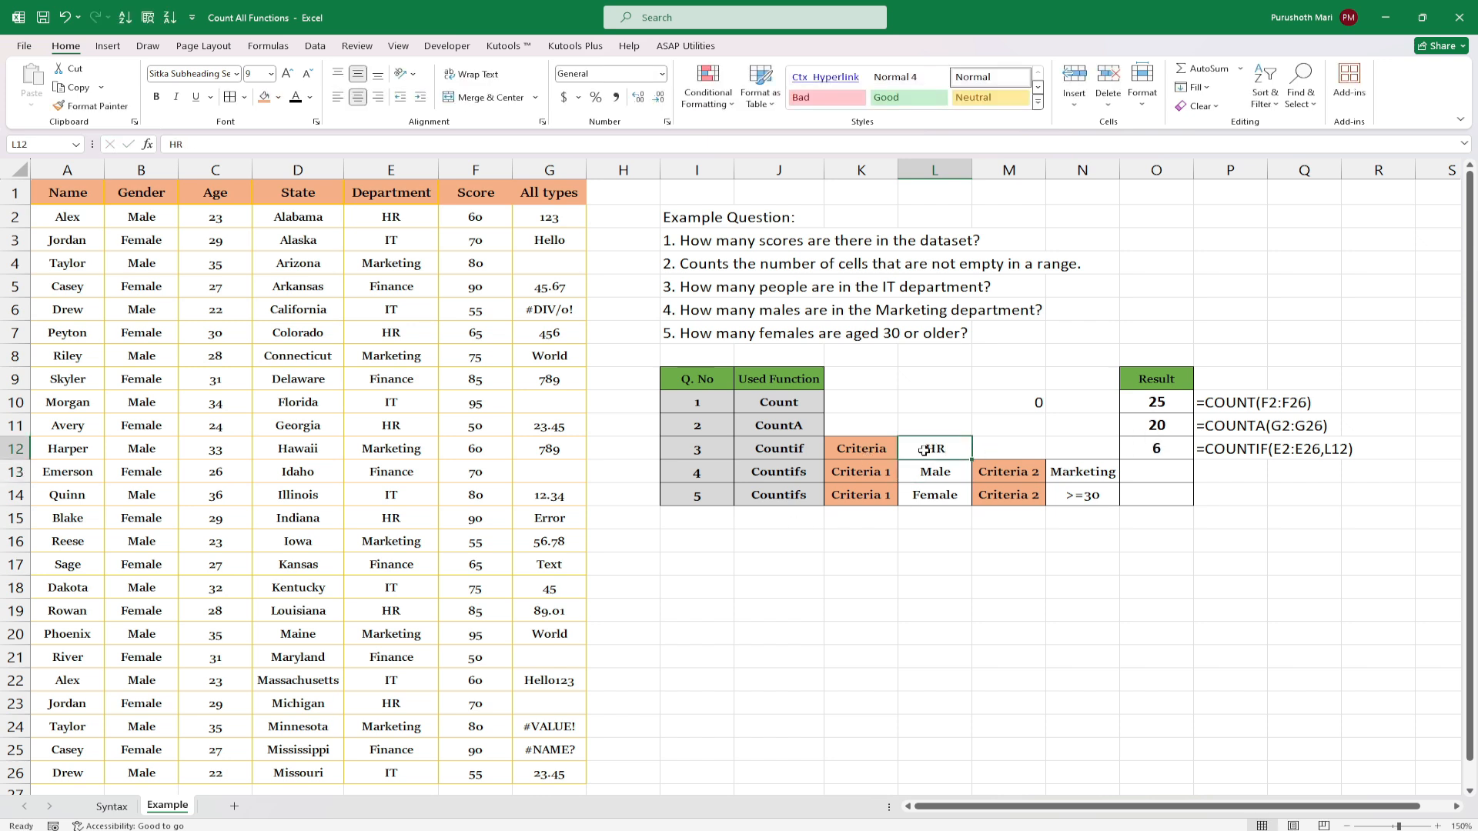
type("G")
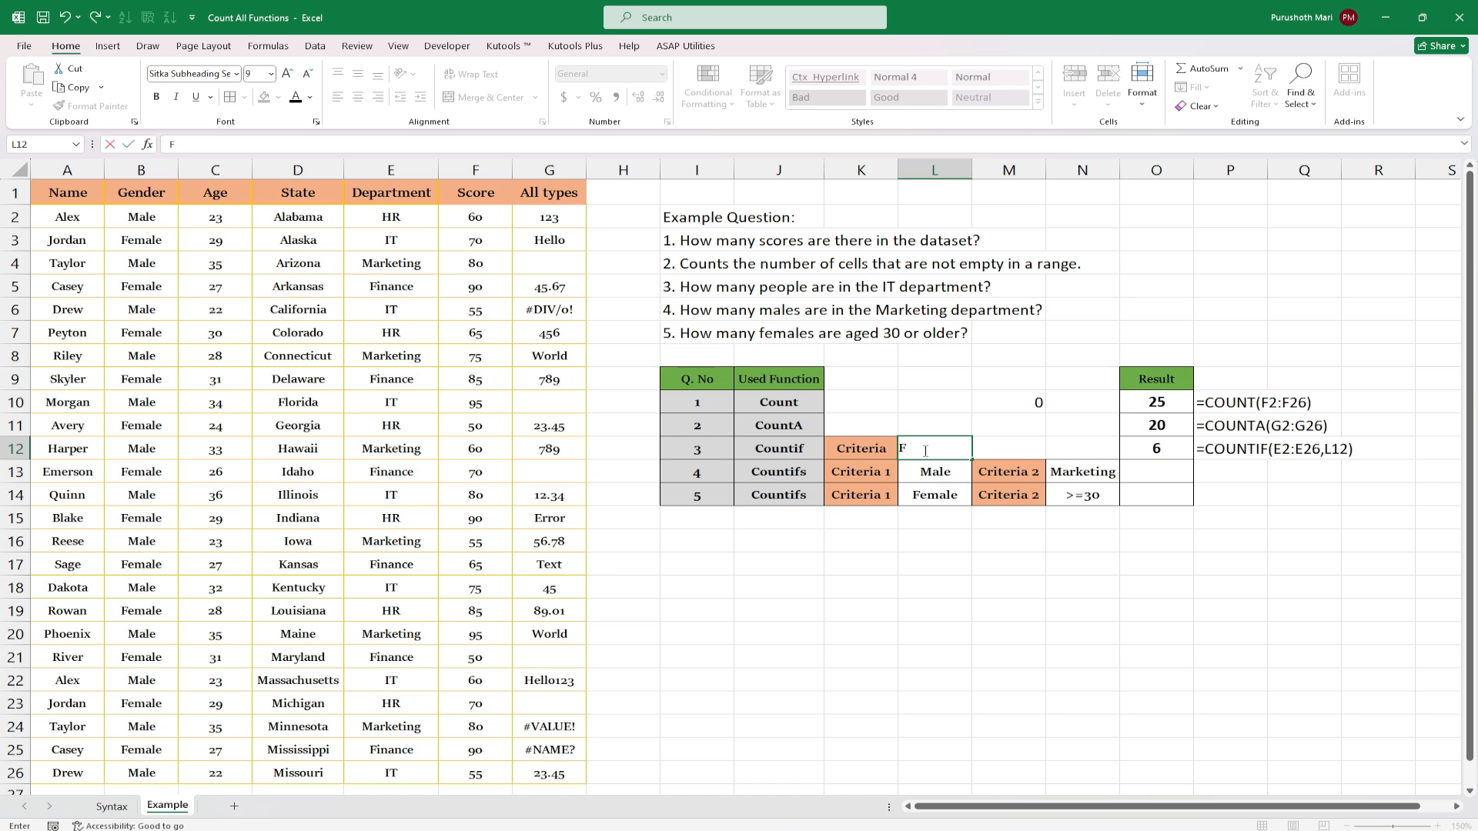
type("inance")
key("Return")
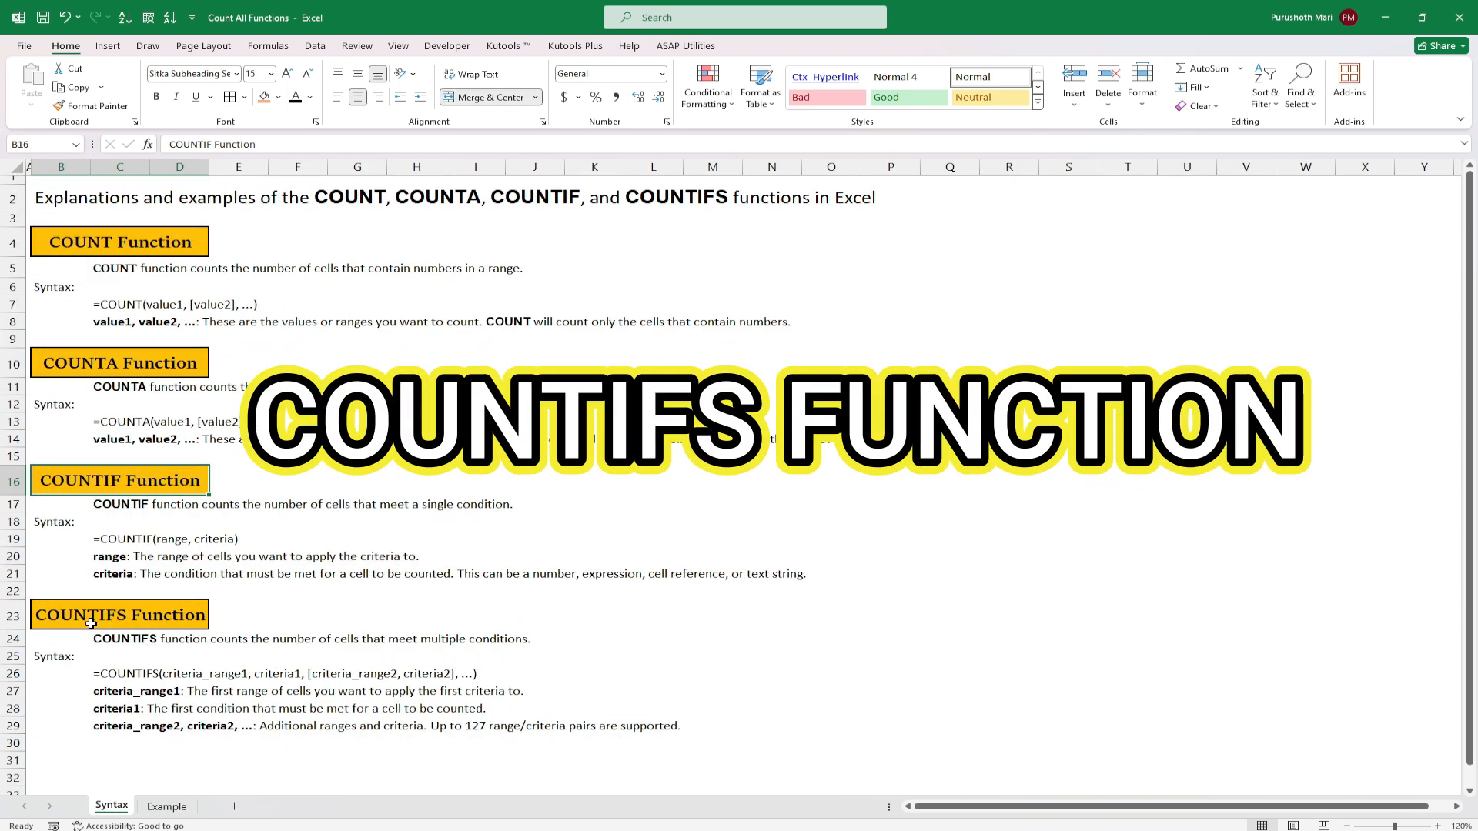
- Review the COUNTIFS section on the Syntax sheet, and examine the Department, Age, State and Gender columns on the Example sheet
left_click(91, 623)
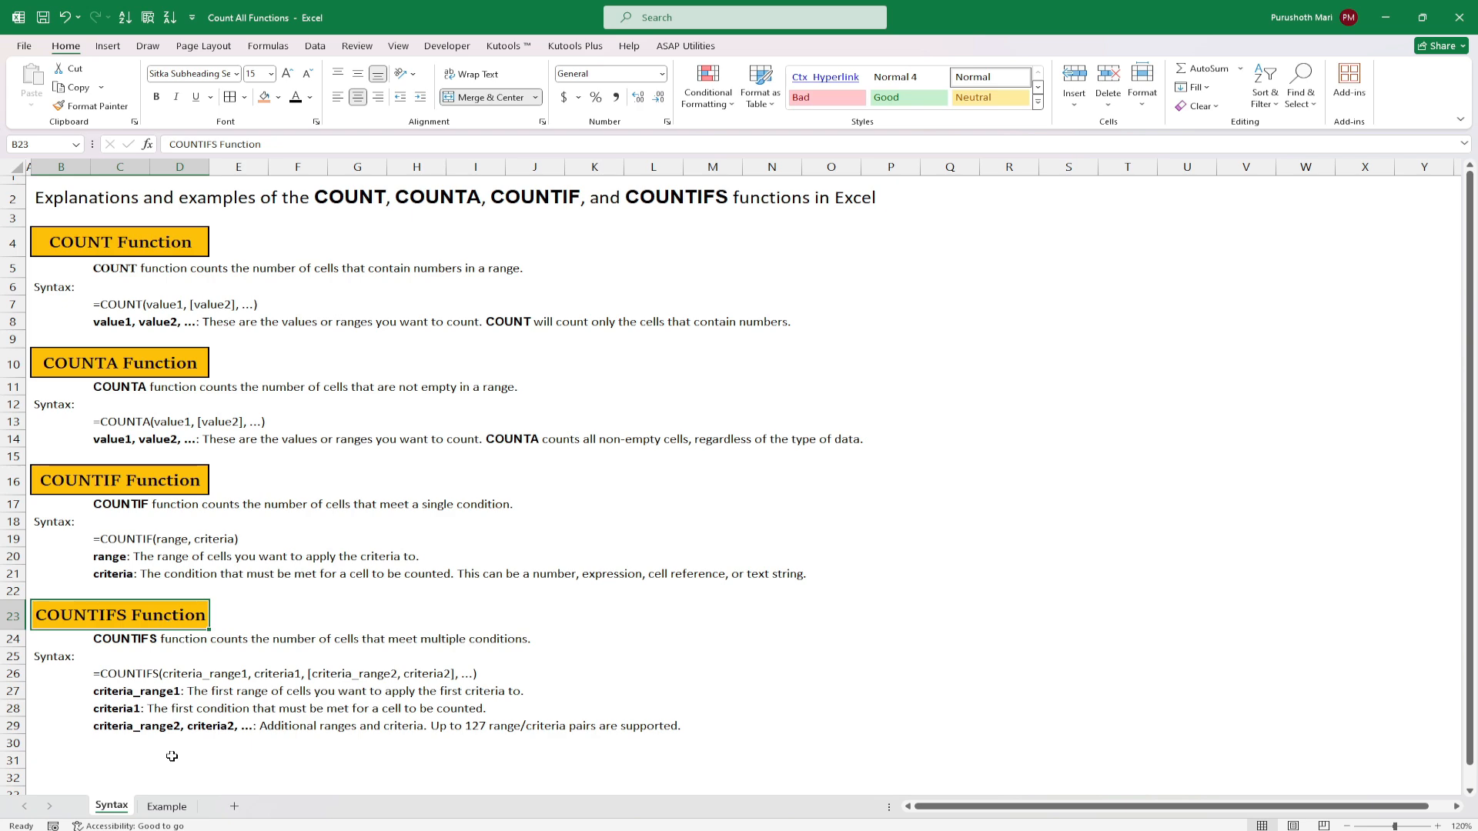
left_click(167, 806)
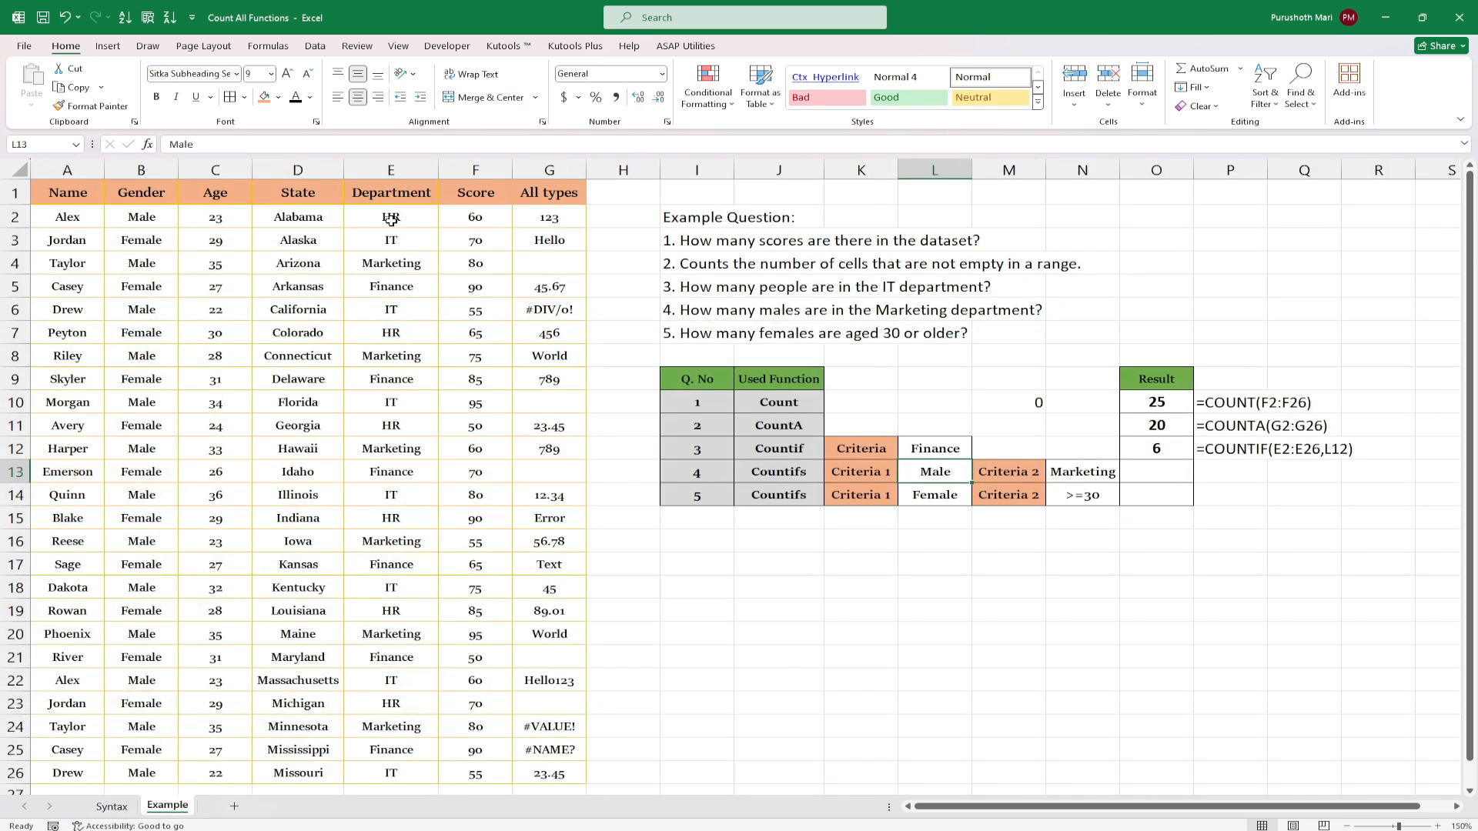
left_click_drag(391, 219, 386, 715)
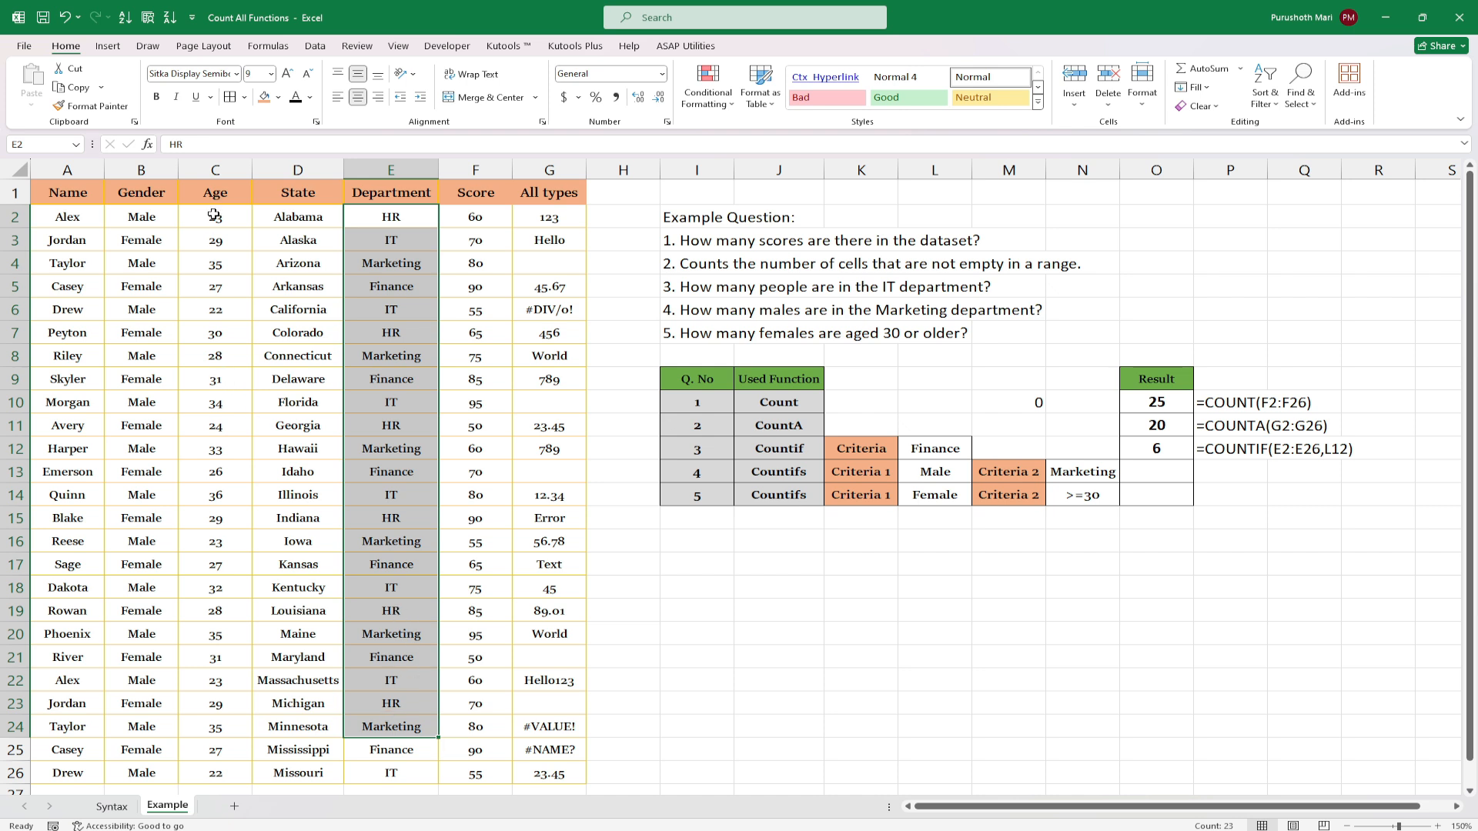
left_click_drag(214, 216, 244, 607)
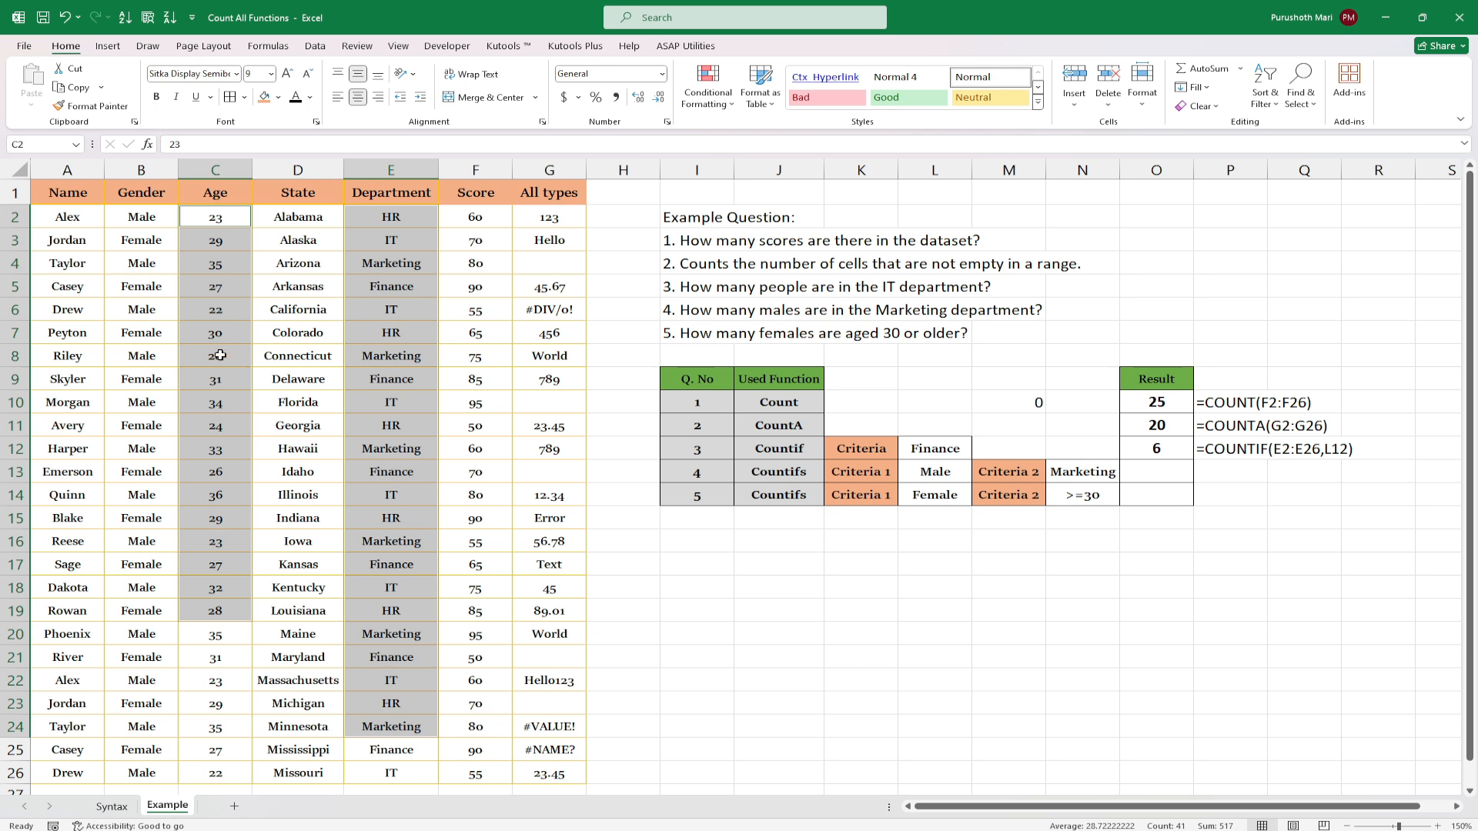
left_click_drag(300, 218, 321, 614)
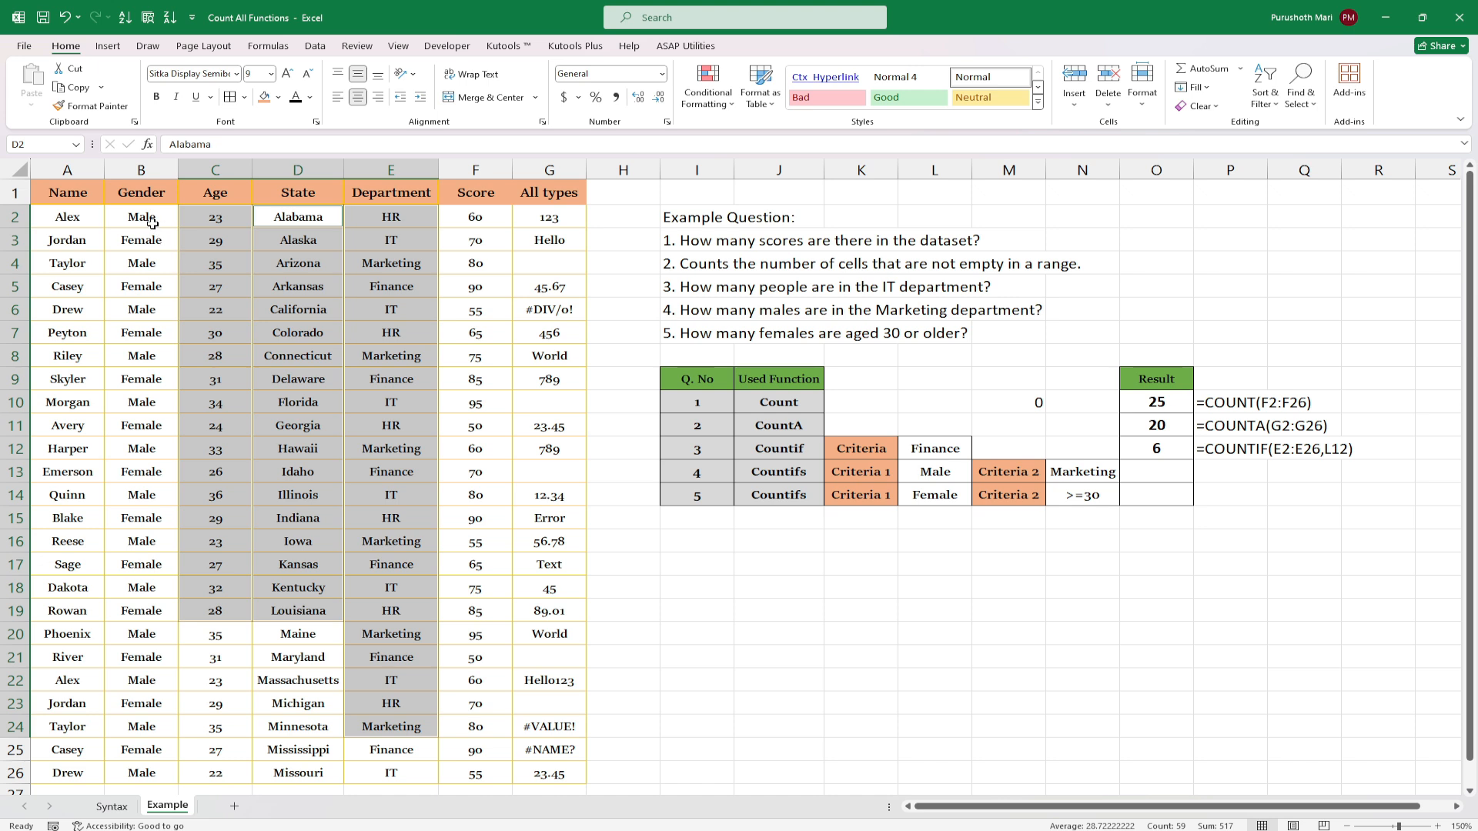
left_click_drag(154, 223, 166, 620)
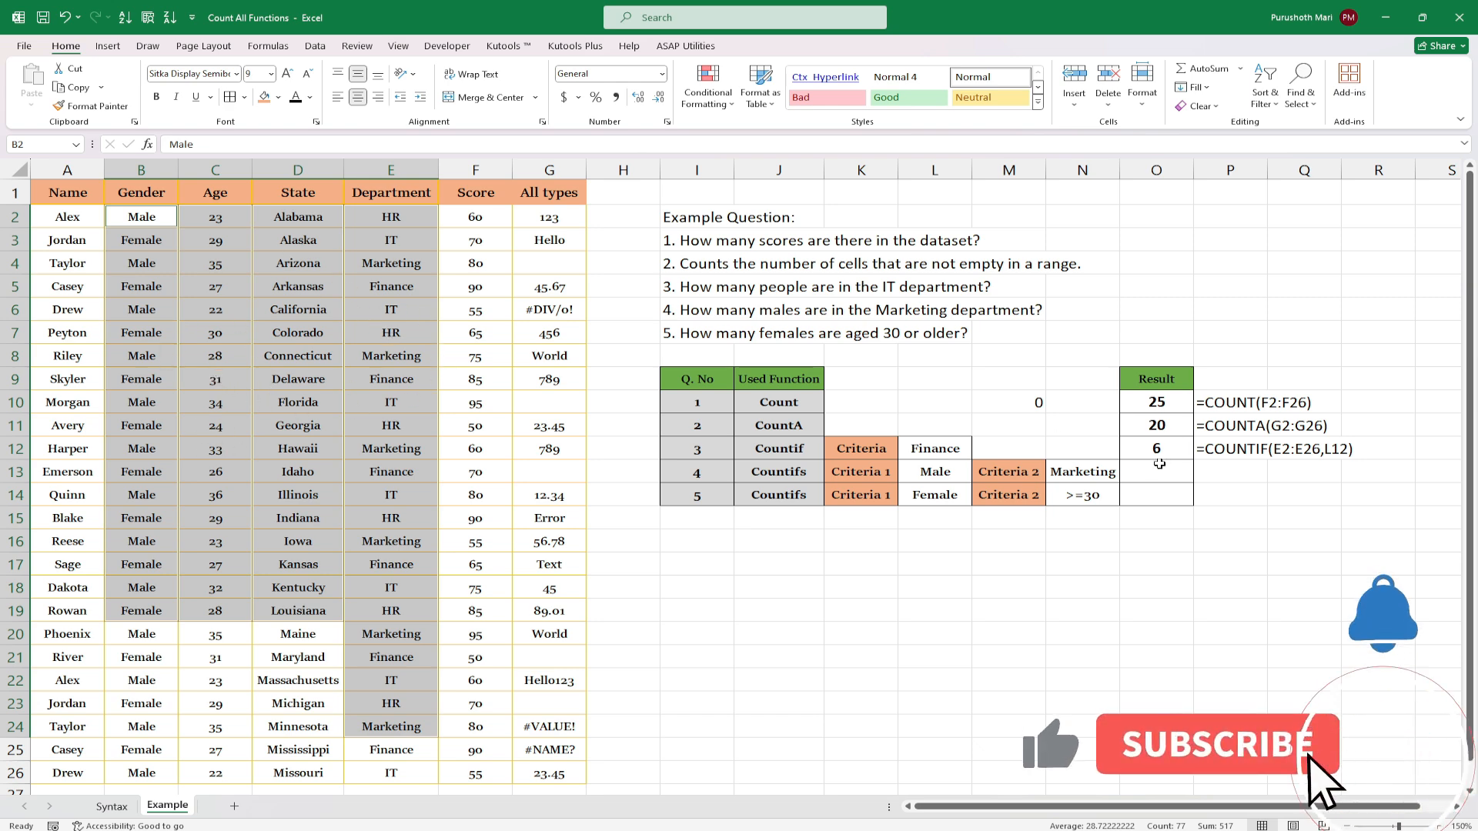
- Count the males in the Marketing department for question 4 by entering =COUNTIFS(B2:B26,L13,E2:E26,N13) in result cell O13
left_click(1160, 465)
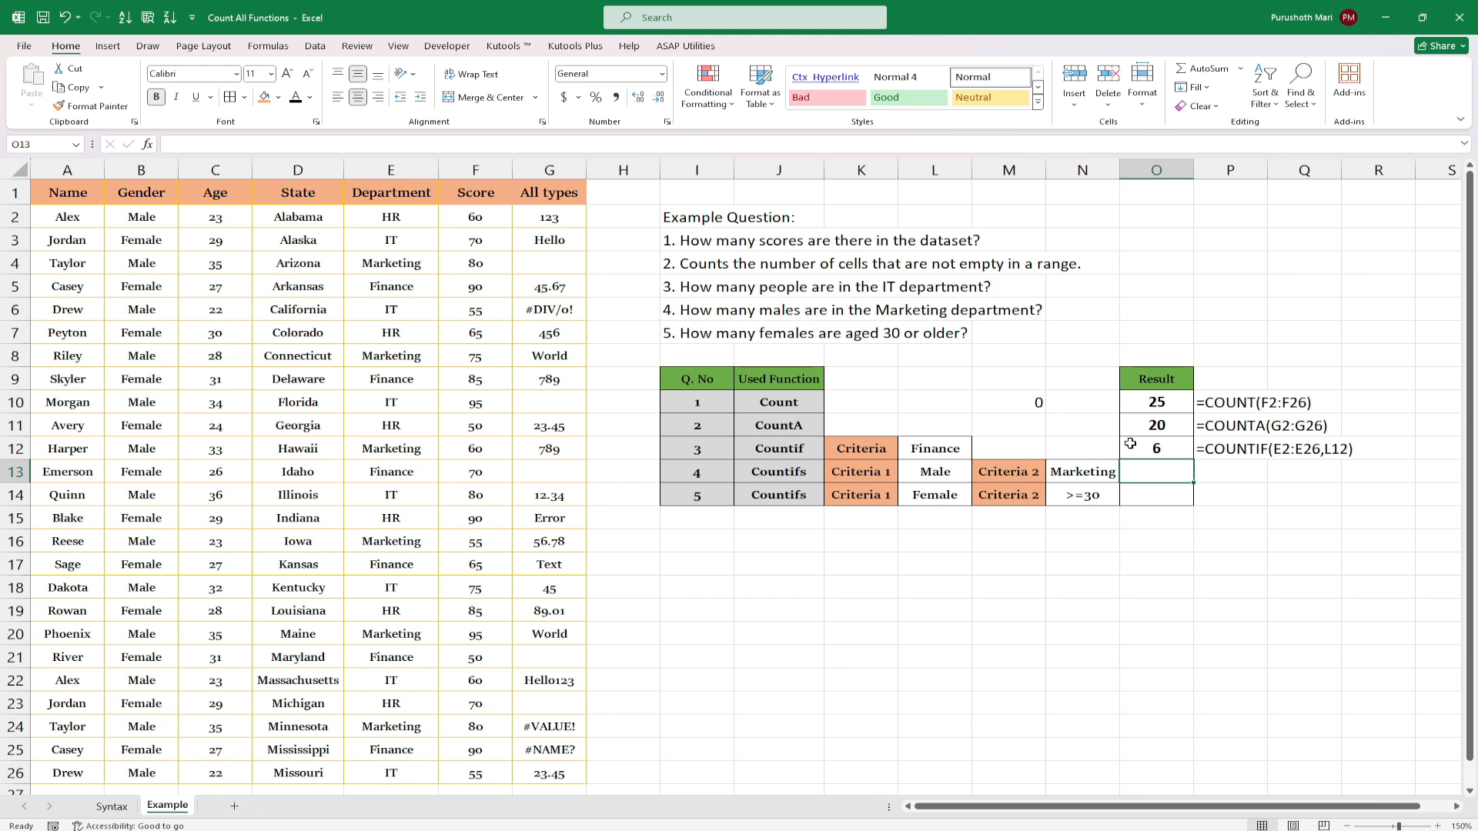
type("=cou")
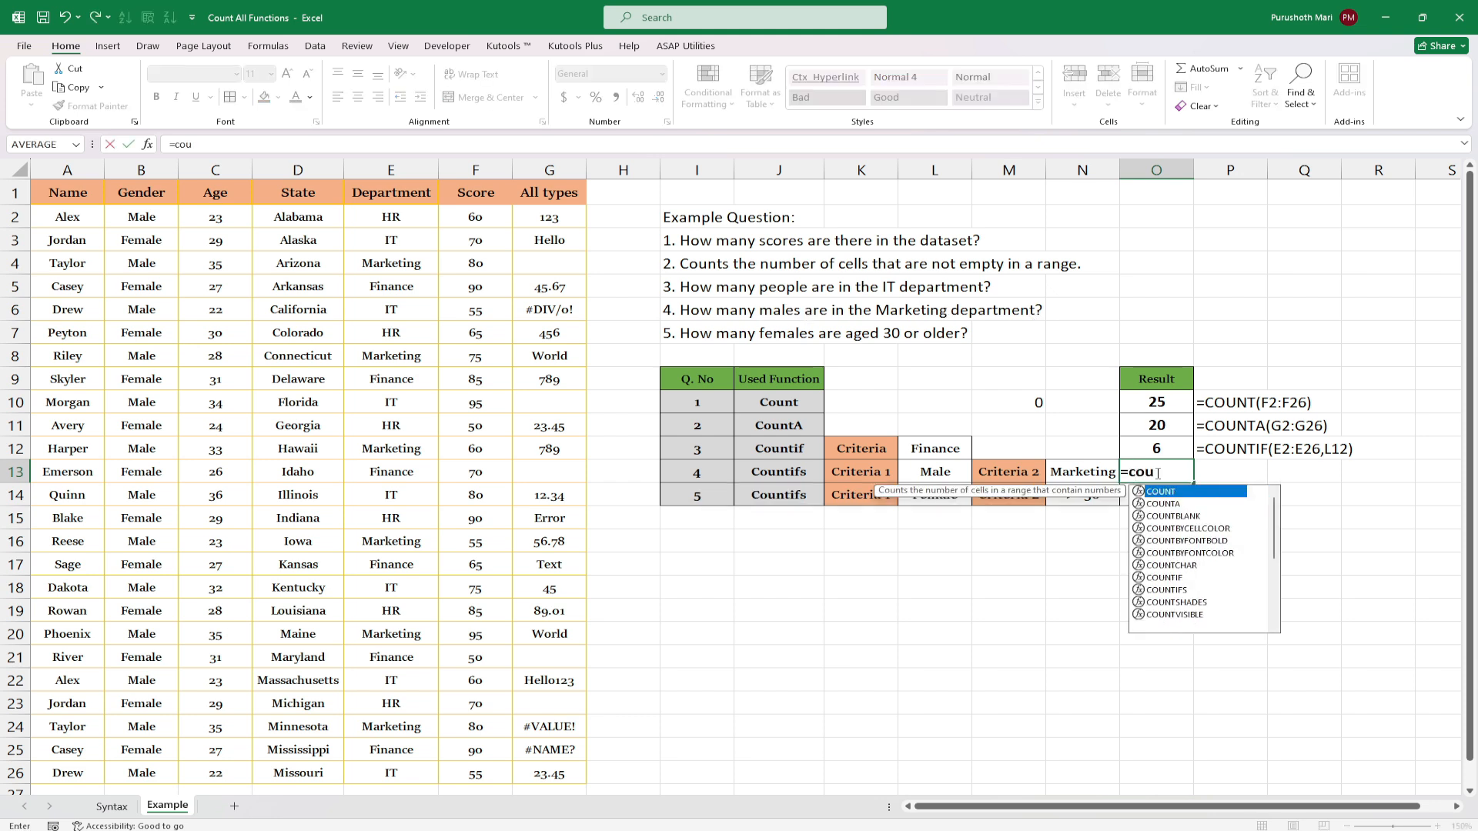
type("nyi")
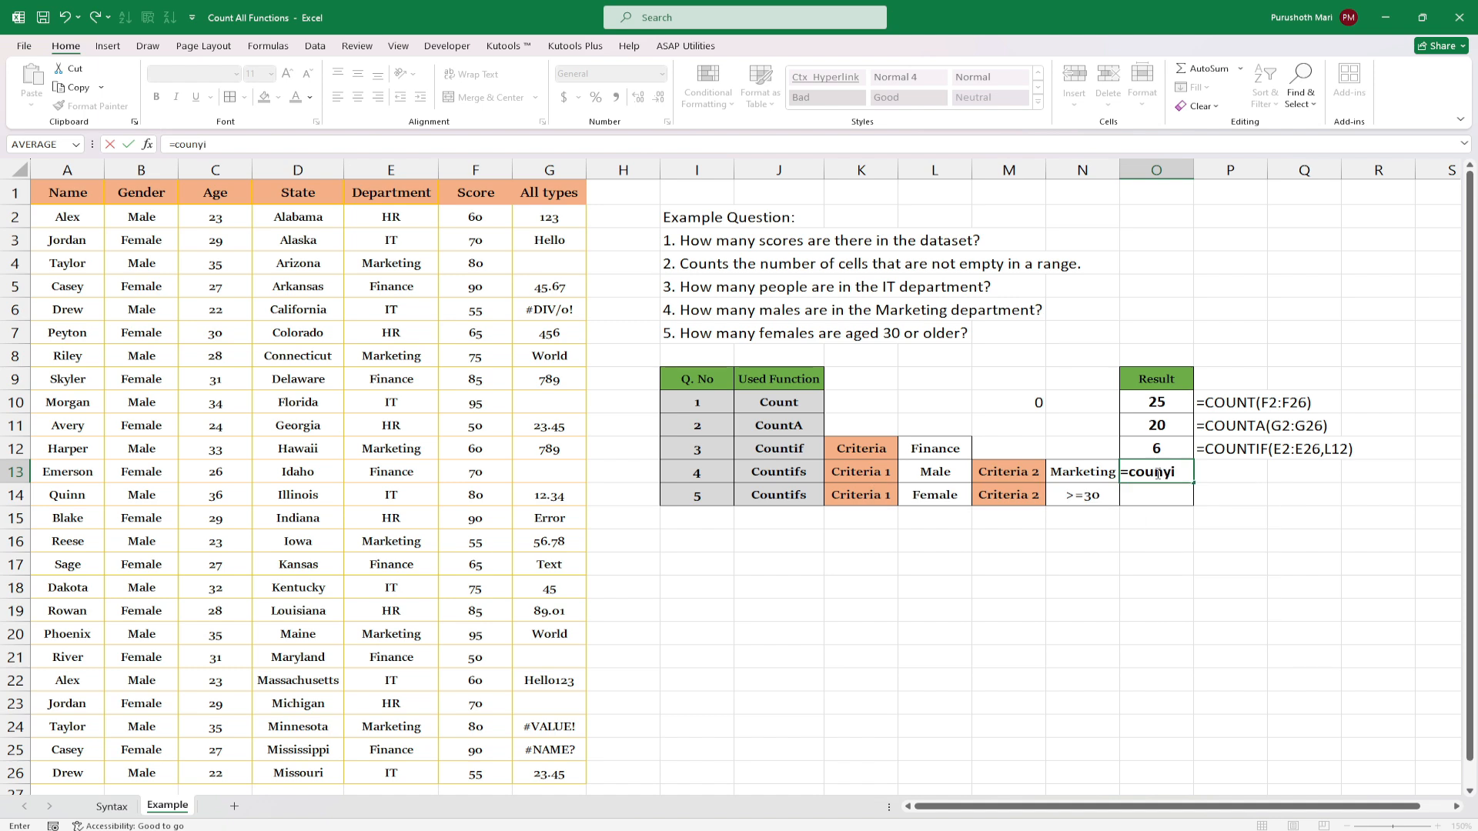
key("BackSpace")
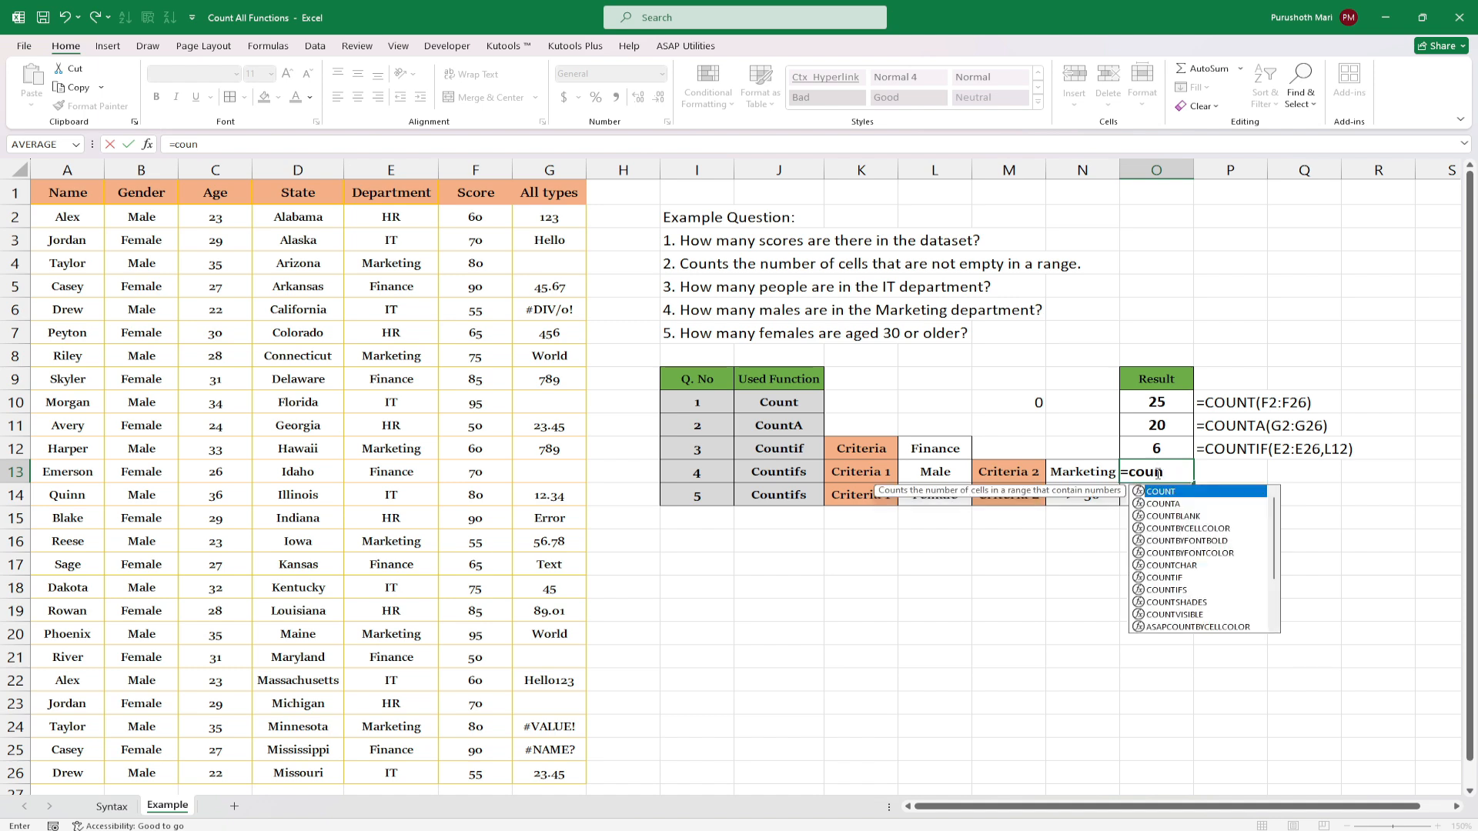
type("ti")
key("Tab")
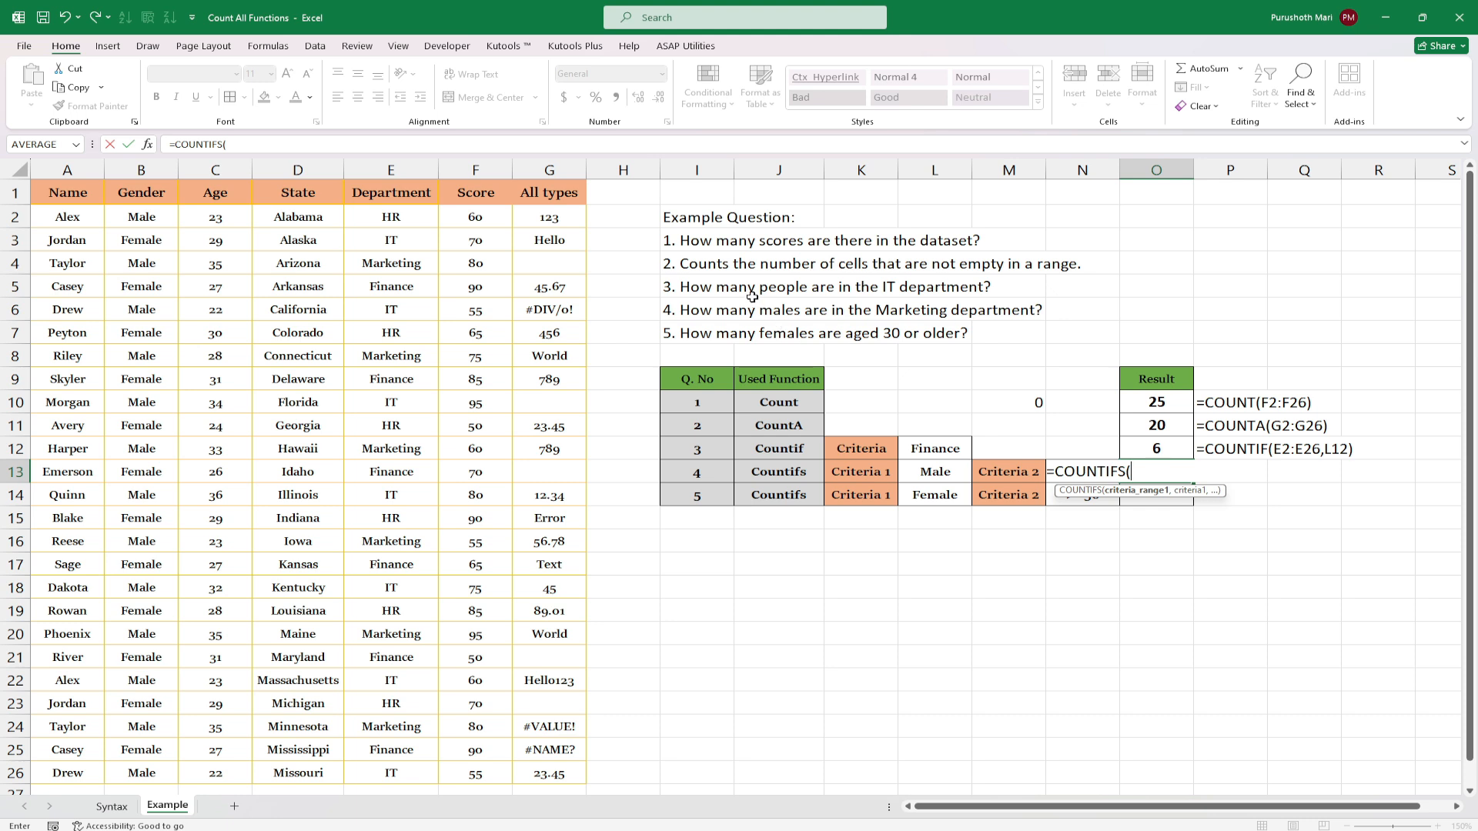
left_click_drag(167, 207, 156, 766)
type(",")
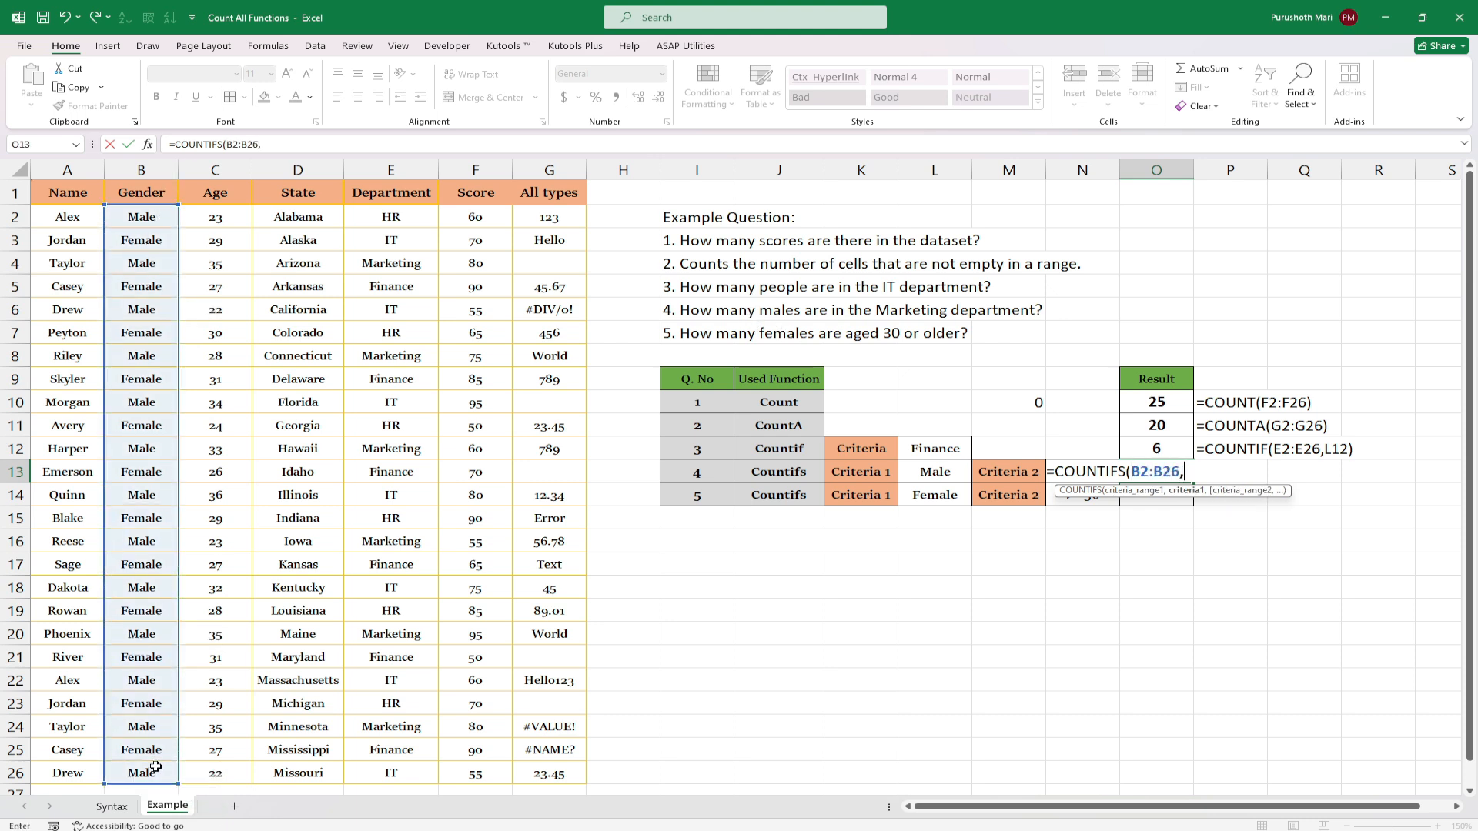
left_click(926, 466)
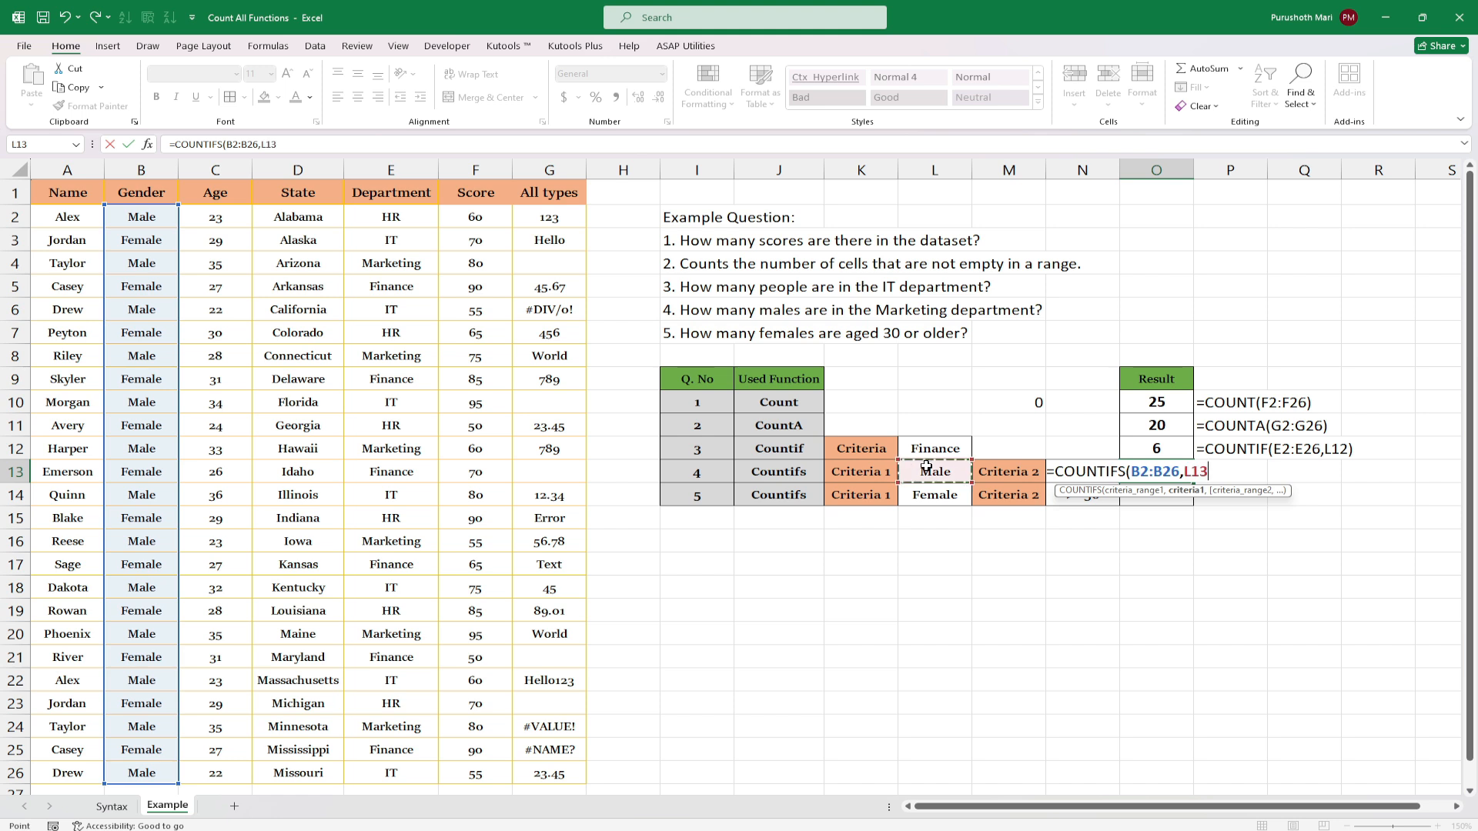
type(",")
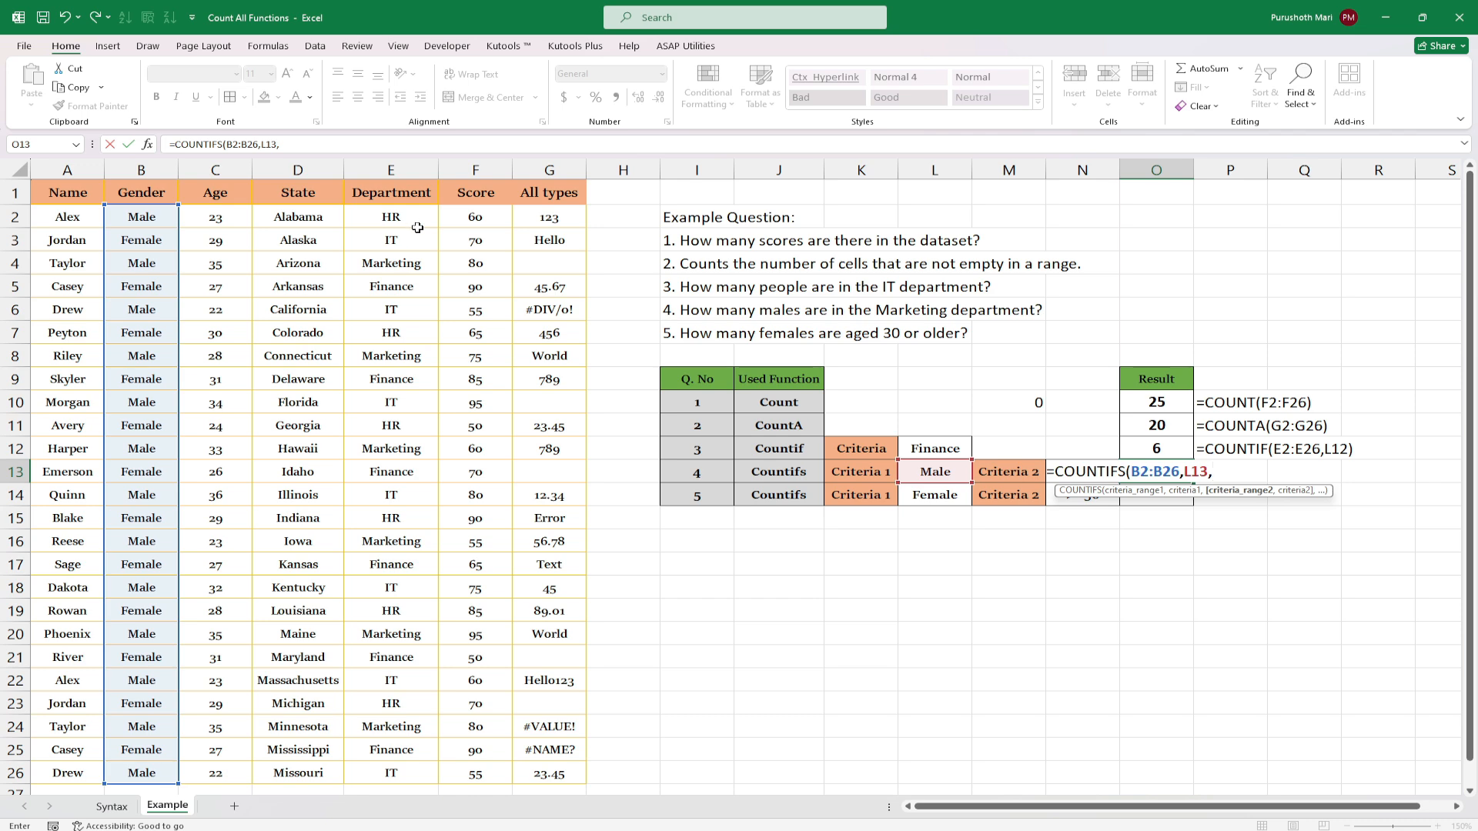
left_click_drag(417, 228, 412, 772)
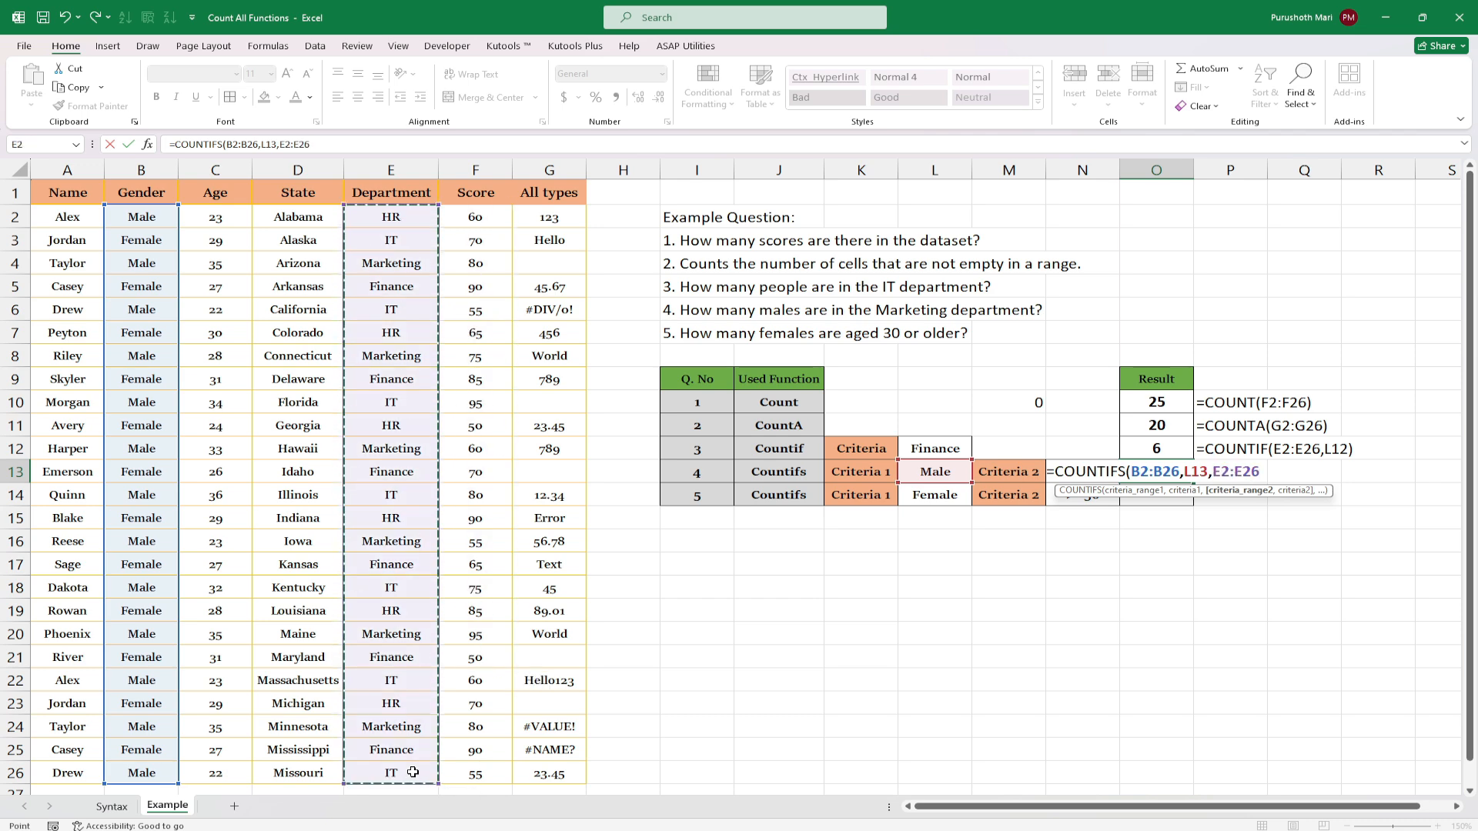
type(",N13")
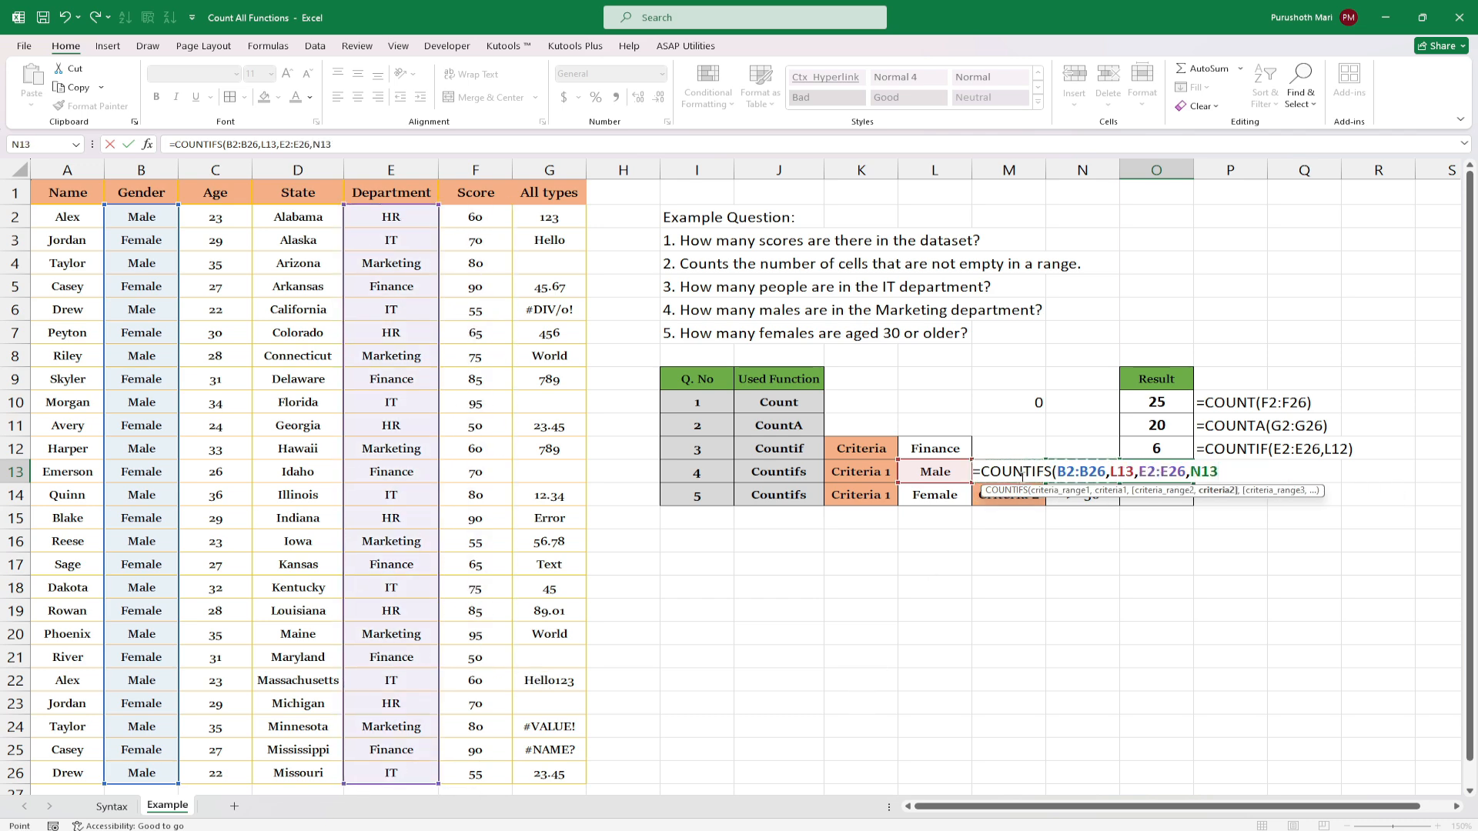
type(")")
key("ctrl+Return")
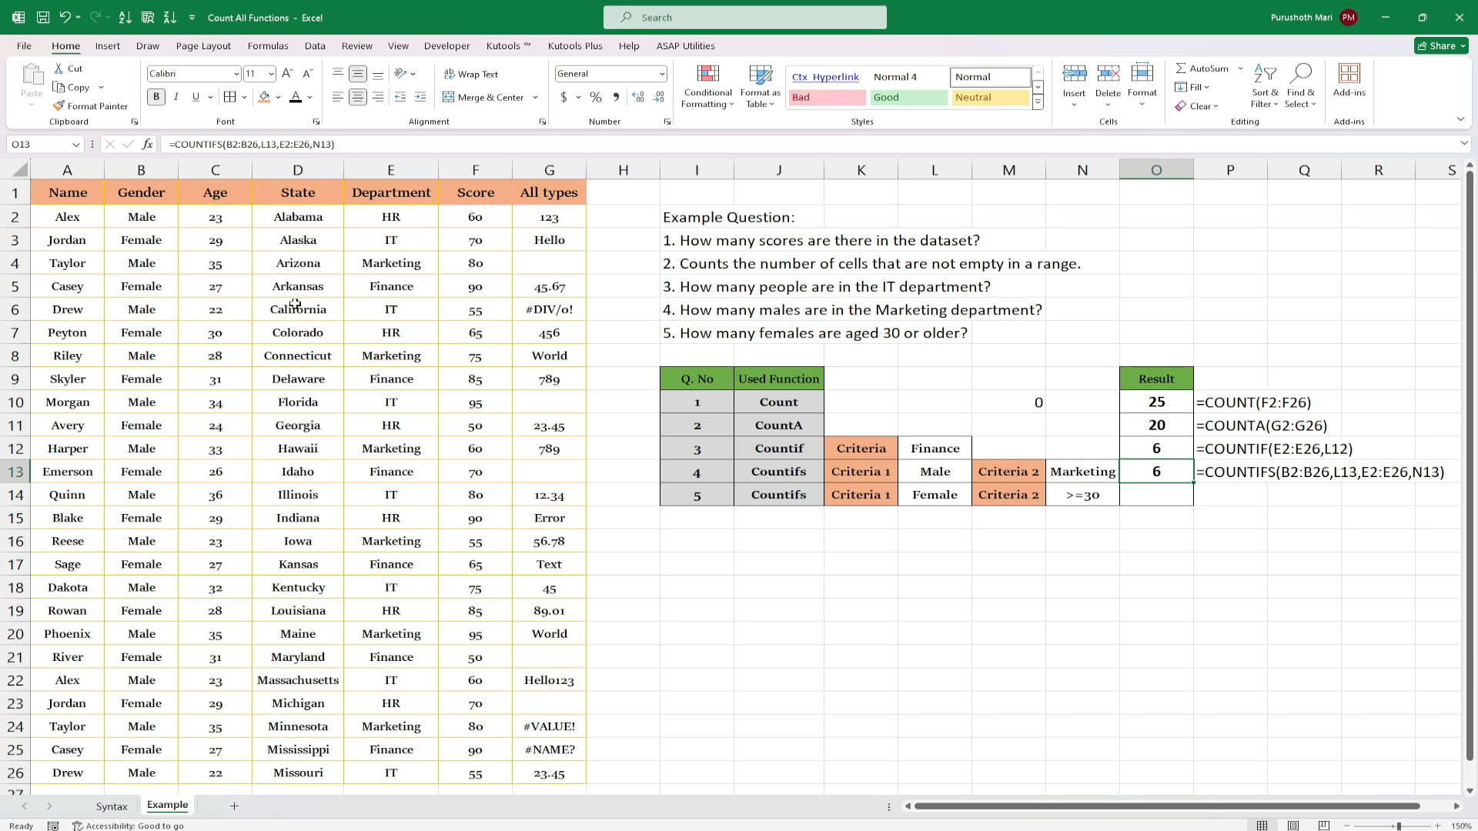
- Examine the Gender and Department entries that the question 4 formula in O13 counts
left_click_drag(138, 218, 145, 703)
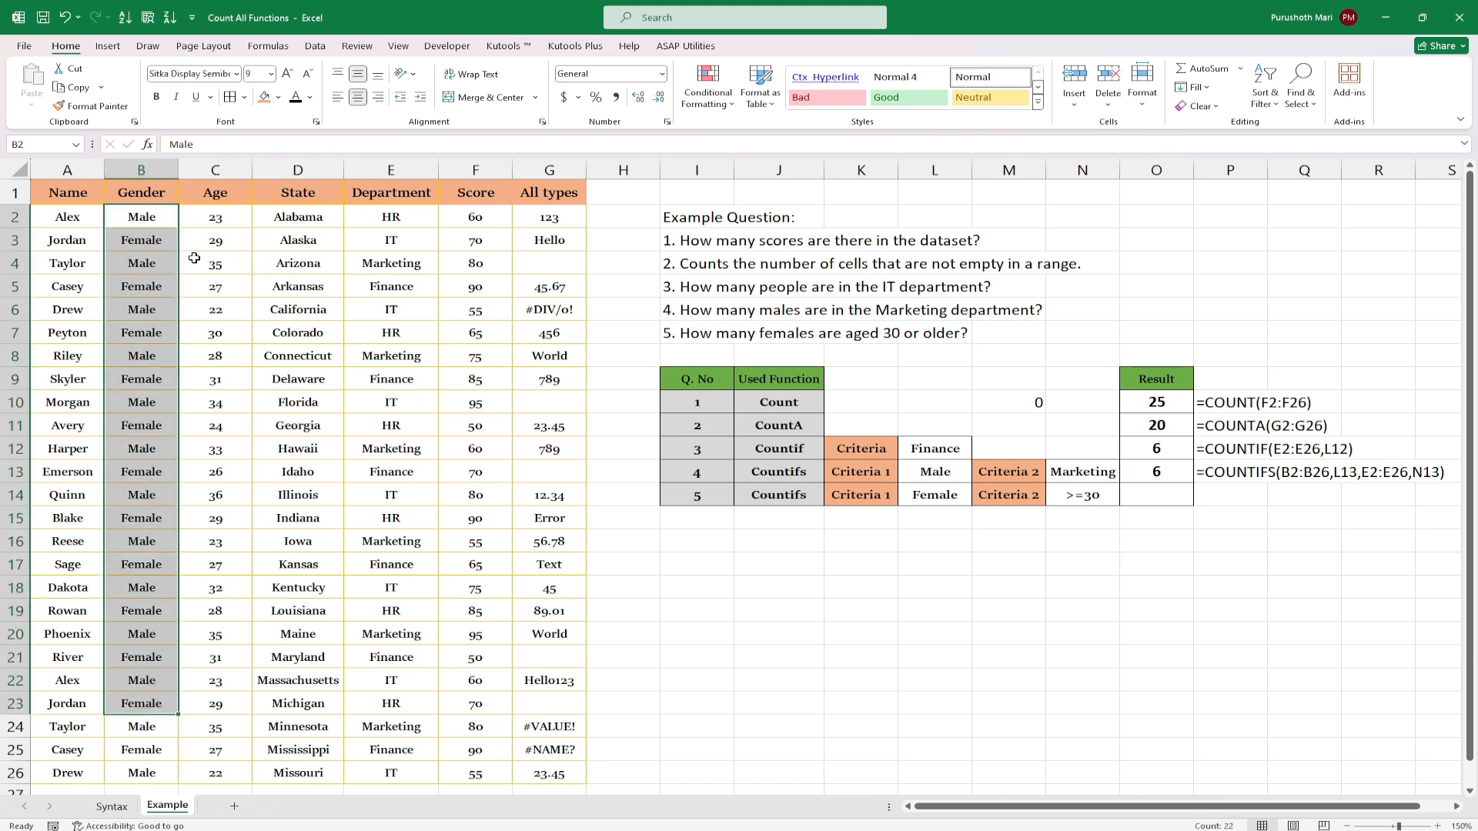
left_click_drag(364, 214, 404, 451)
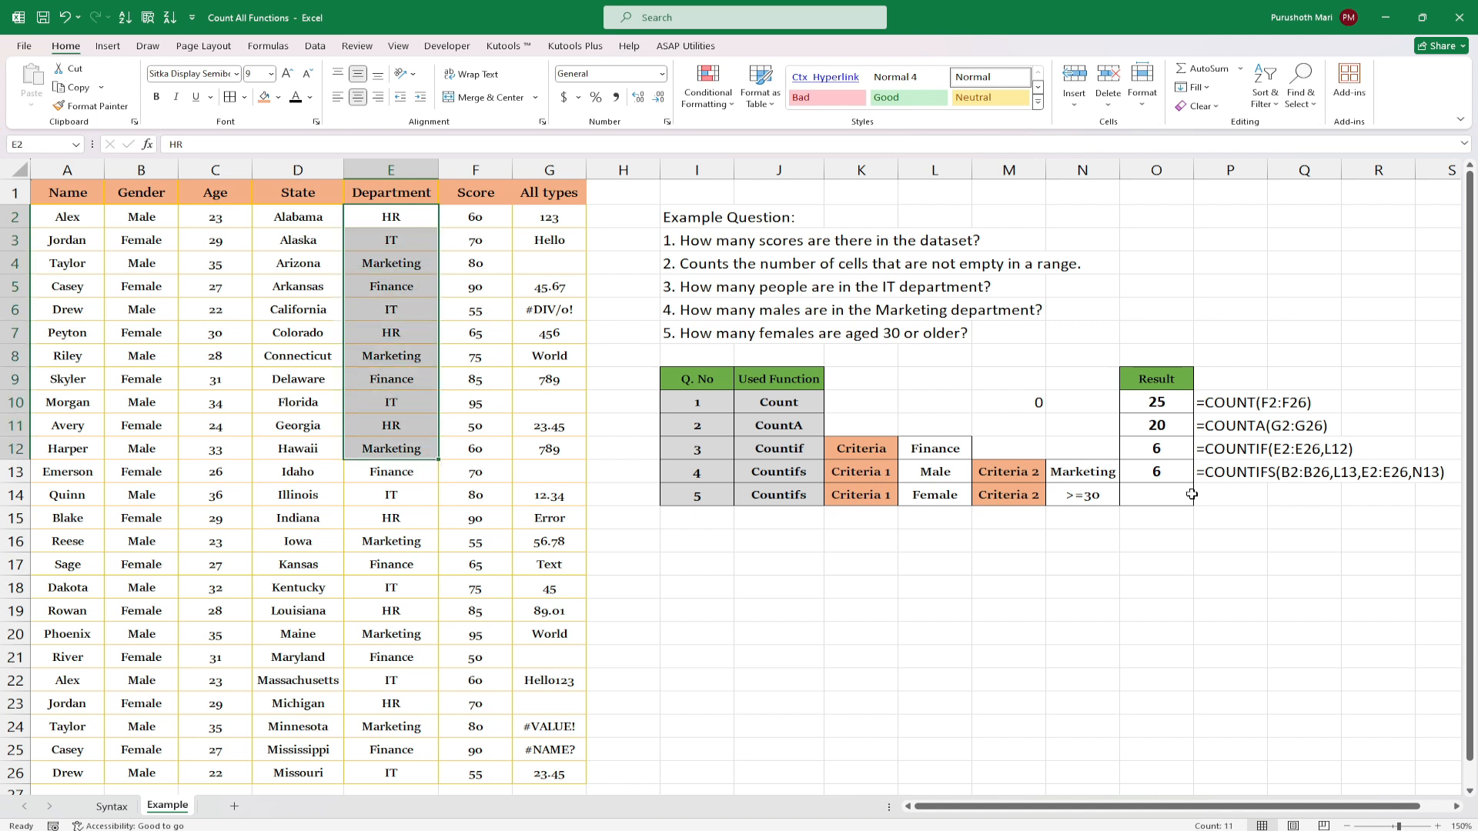
left_click(1160, 469)
- Start a COUNTIFS formula in question 5's result cell O14, pairing the Gender range B2:B26 with the criterion in L14
key("Down")
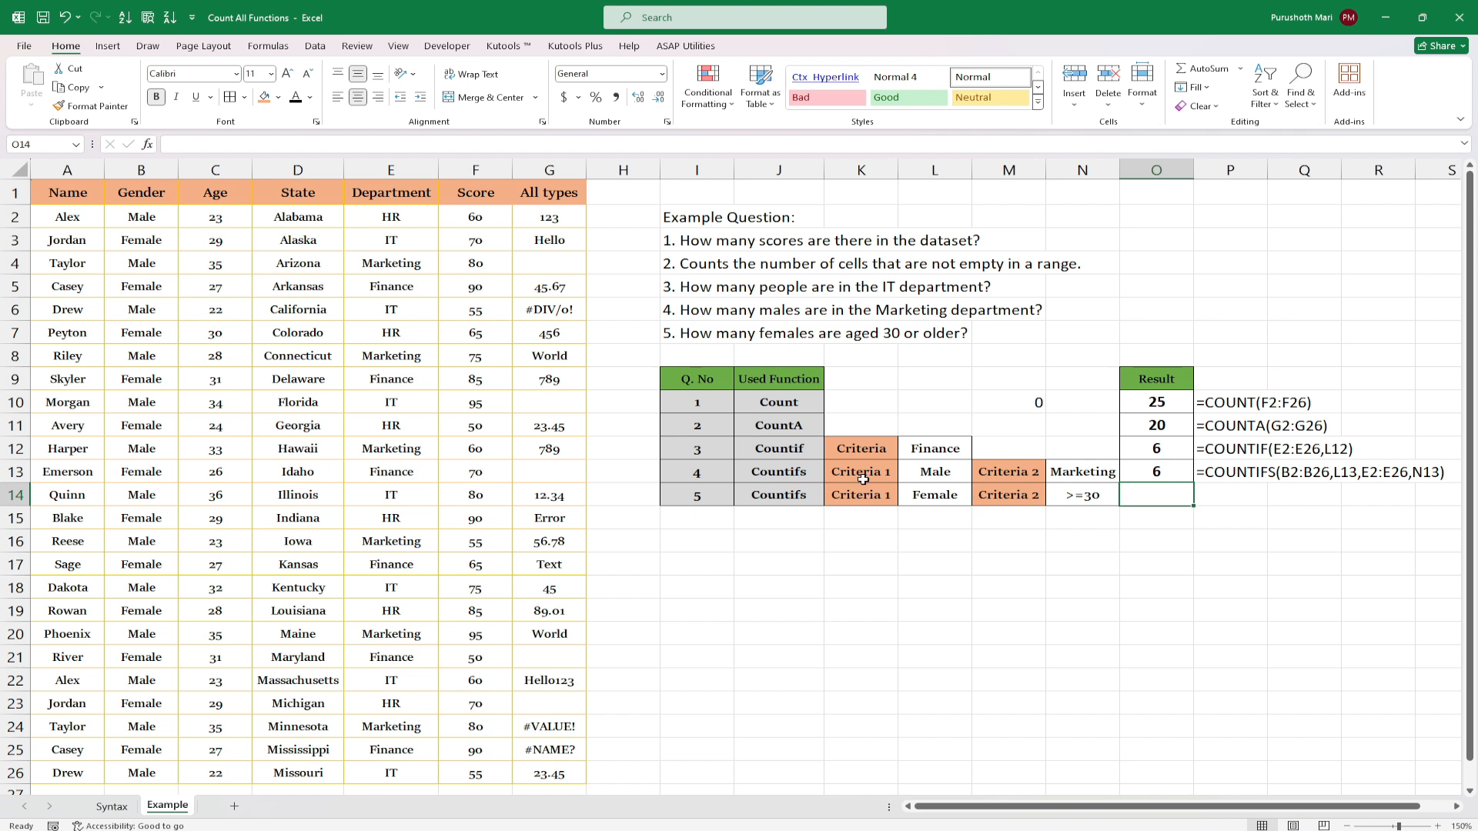
left_click(931, 497)
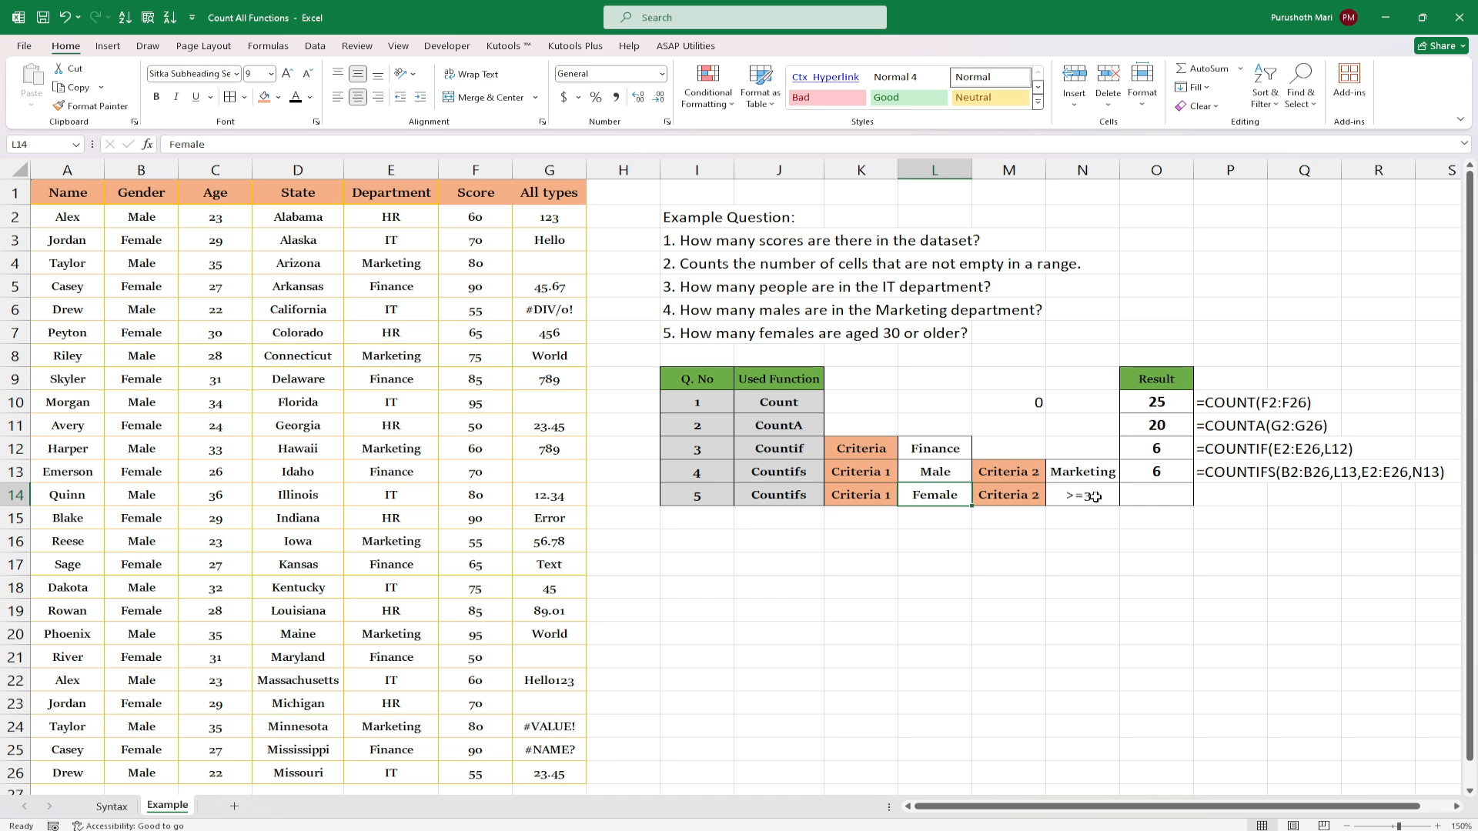
left_click(1156, 498)
type("=coun")
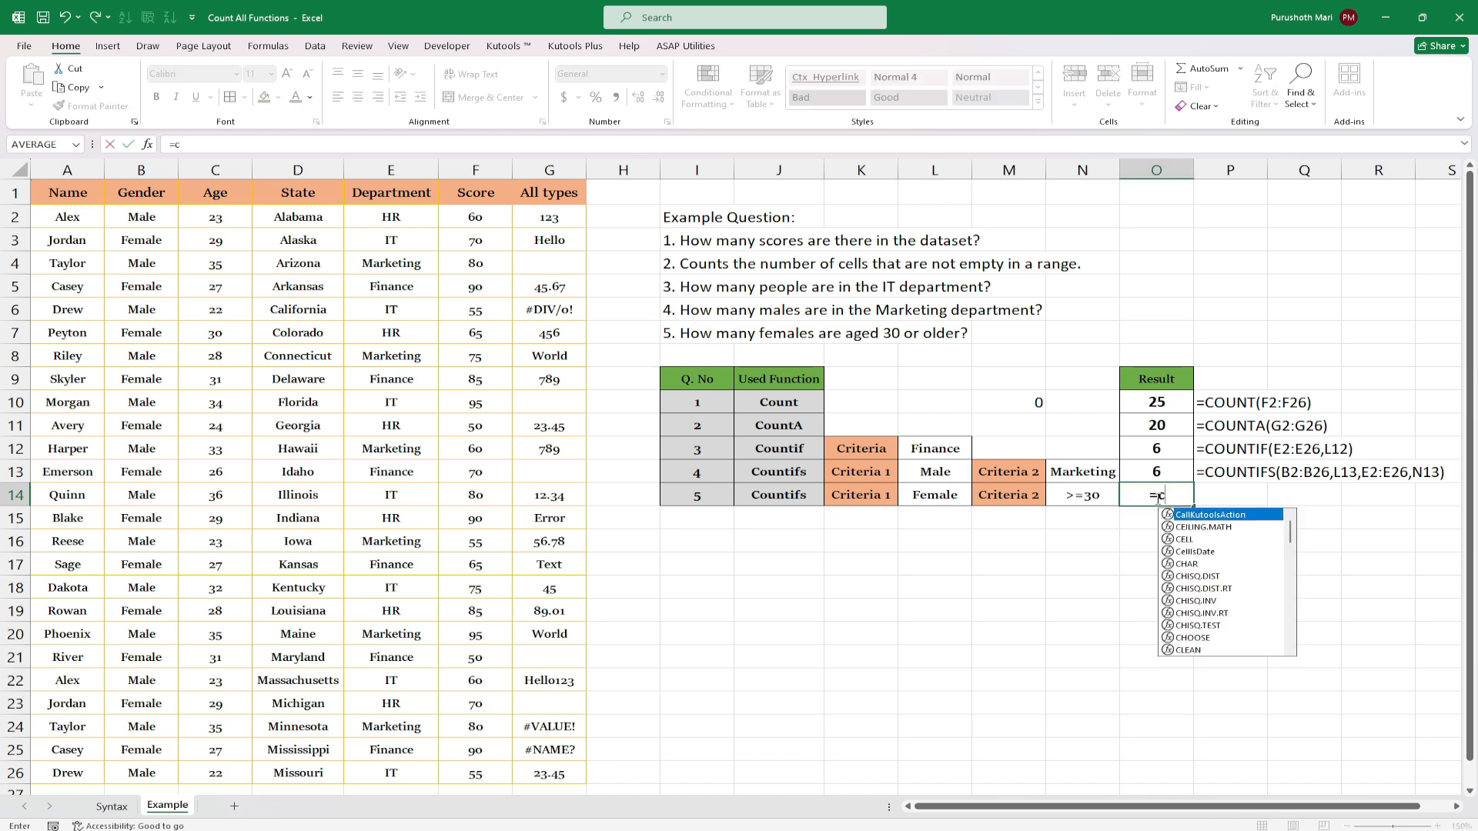
key("Down")
key("Down")
key("Down")
key("Down")
key("Down")
key("Down")
key("Down")
key("Down")
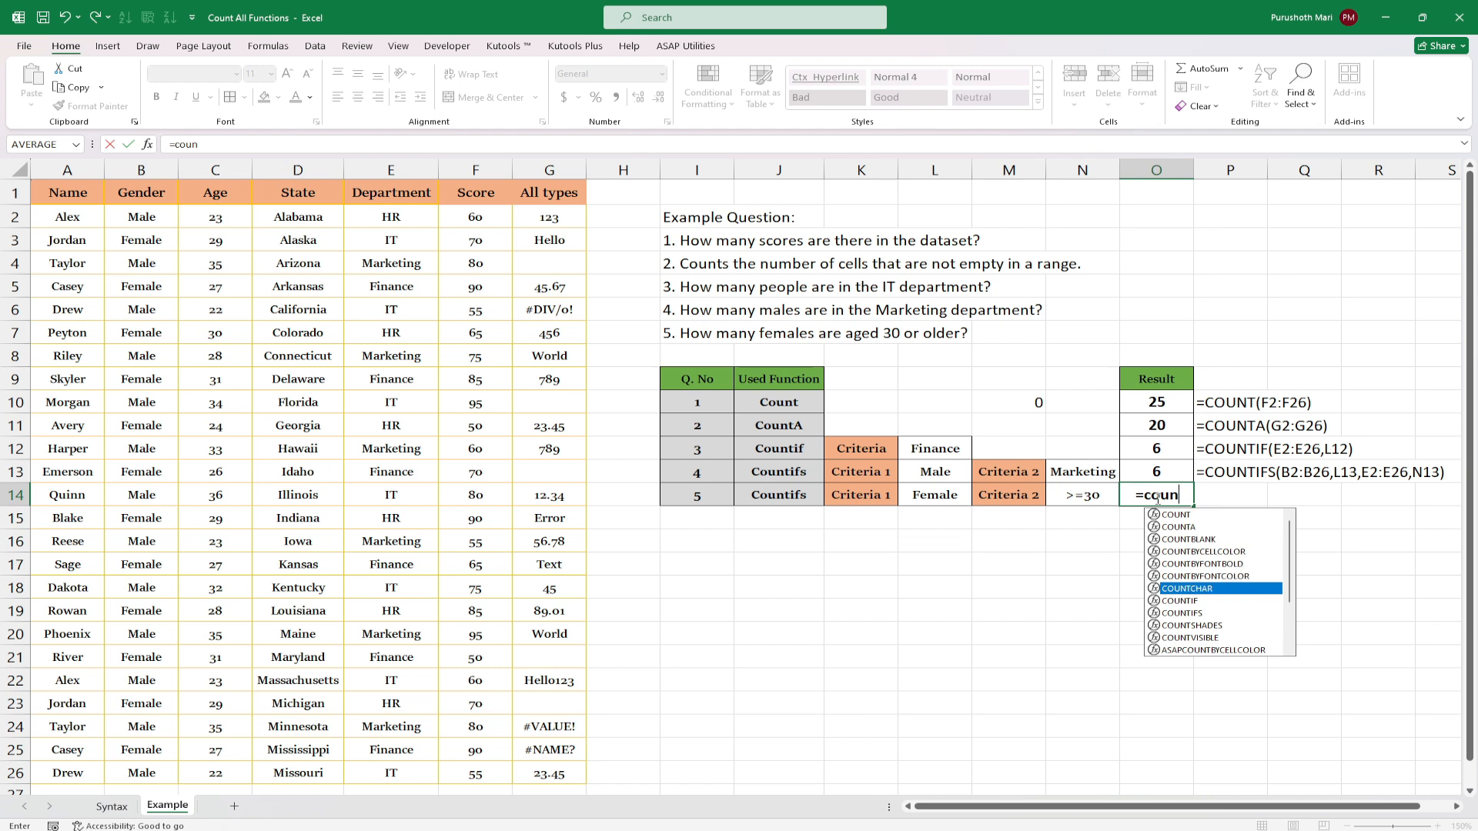
key("Tab")
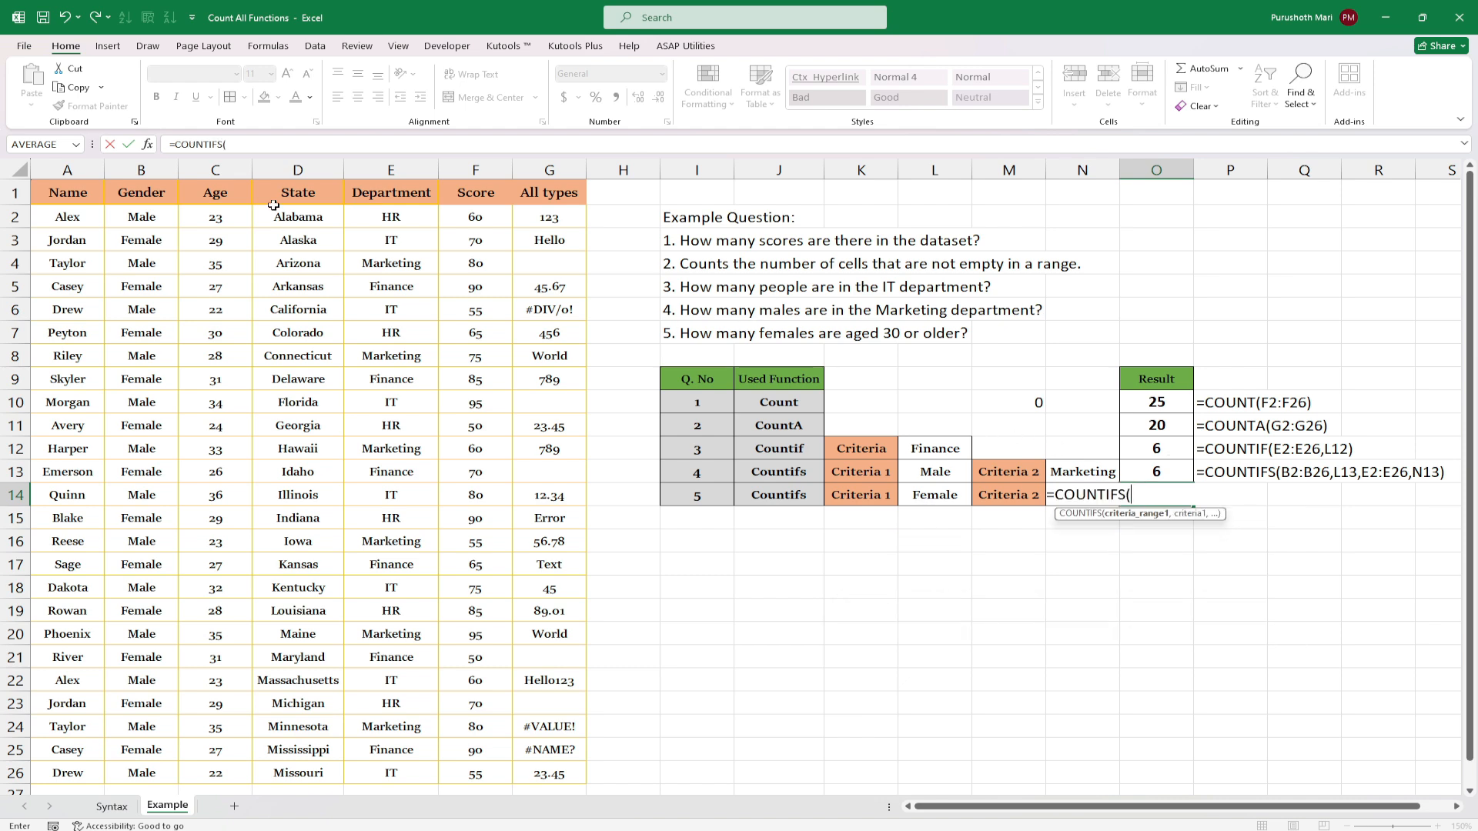
left_click_drag(151, 217, 155, 773)
type(",")
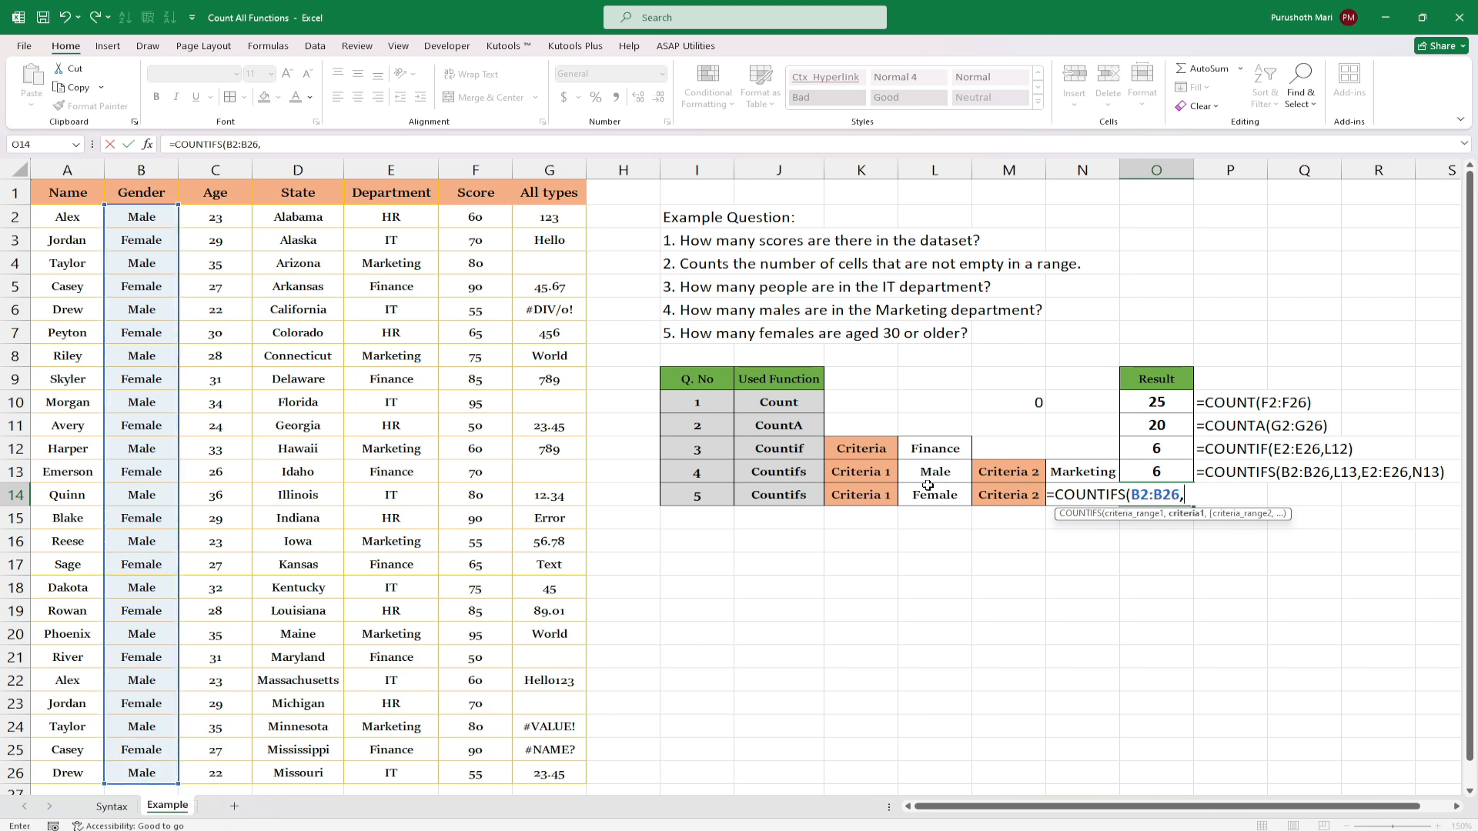
left_click(928, 486)
type(",")
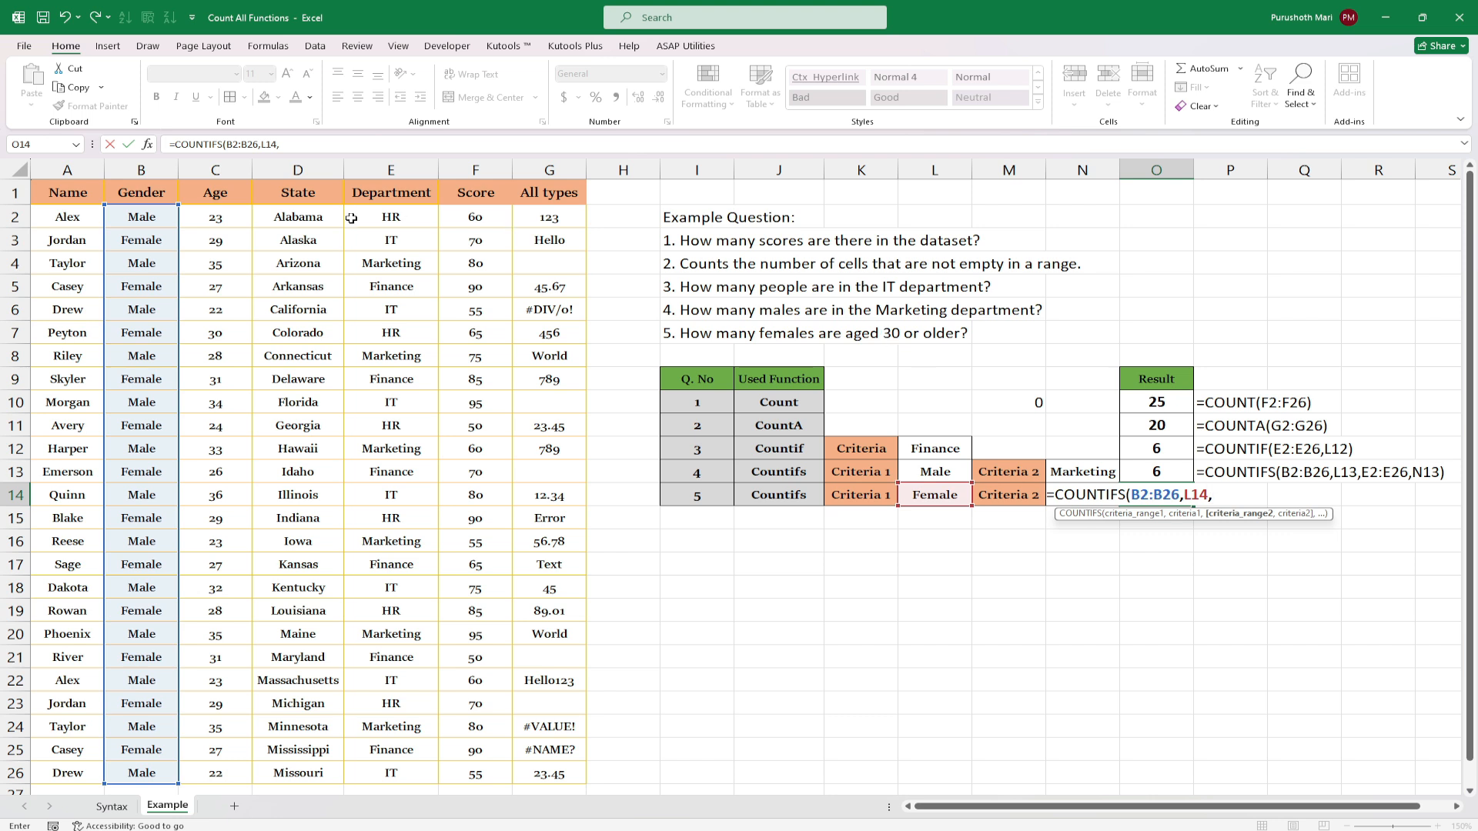
- Add the Age range C2:C26 with the criterion in N14 and complete the formula as =COUNTIFS(B2:B26,L14,C2:C26,N14)
left_click_drag(218, 212, 231, 765)
type(",")
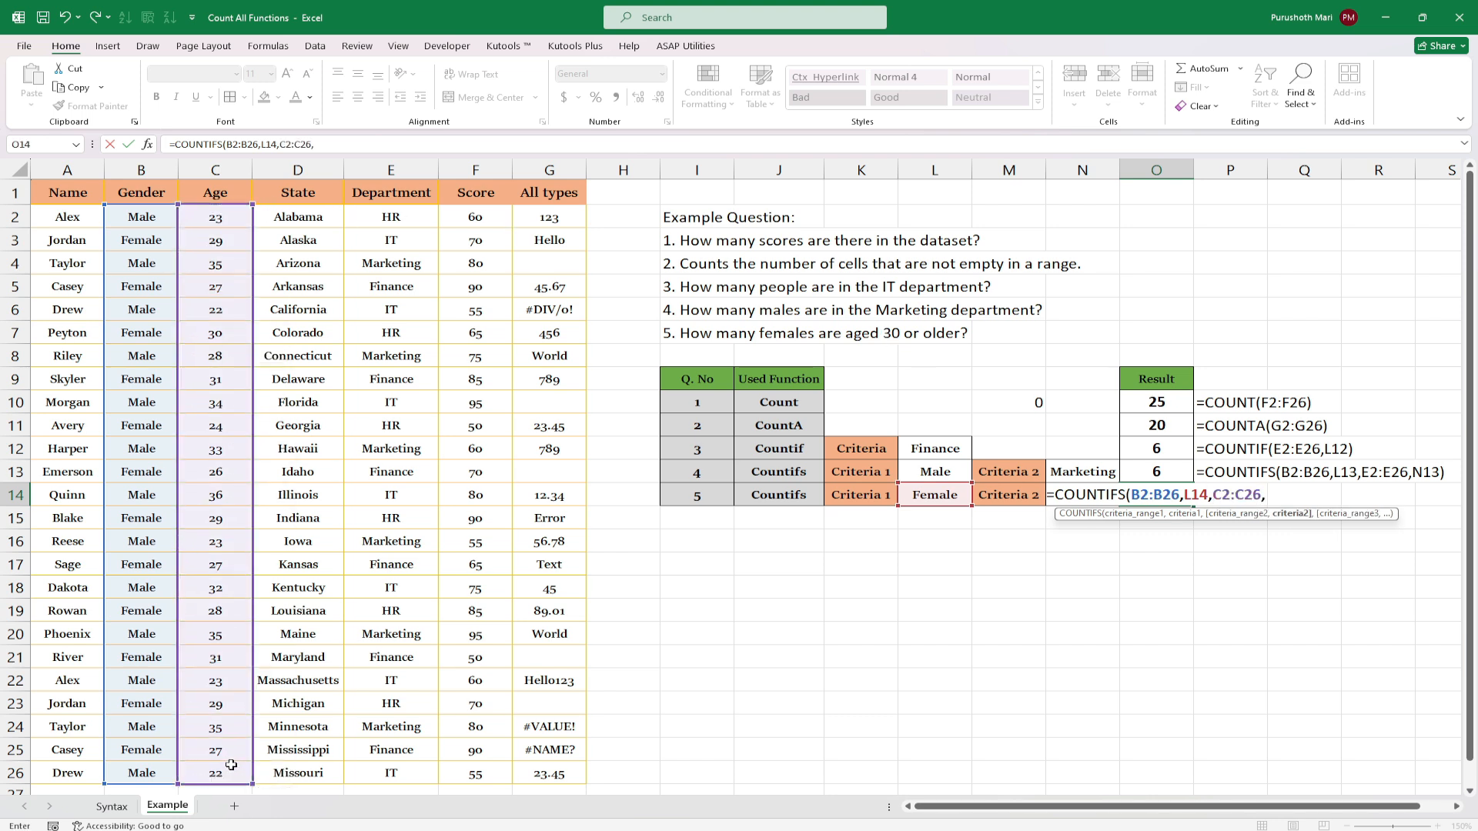
left_click(983, 538)
key("Up")
key("Up")
key("Right")
type(")")
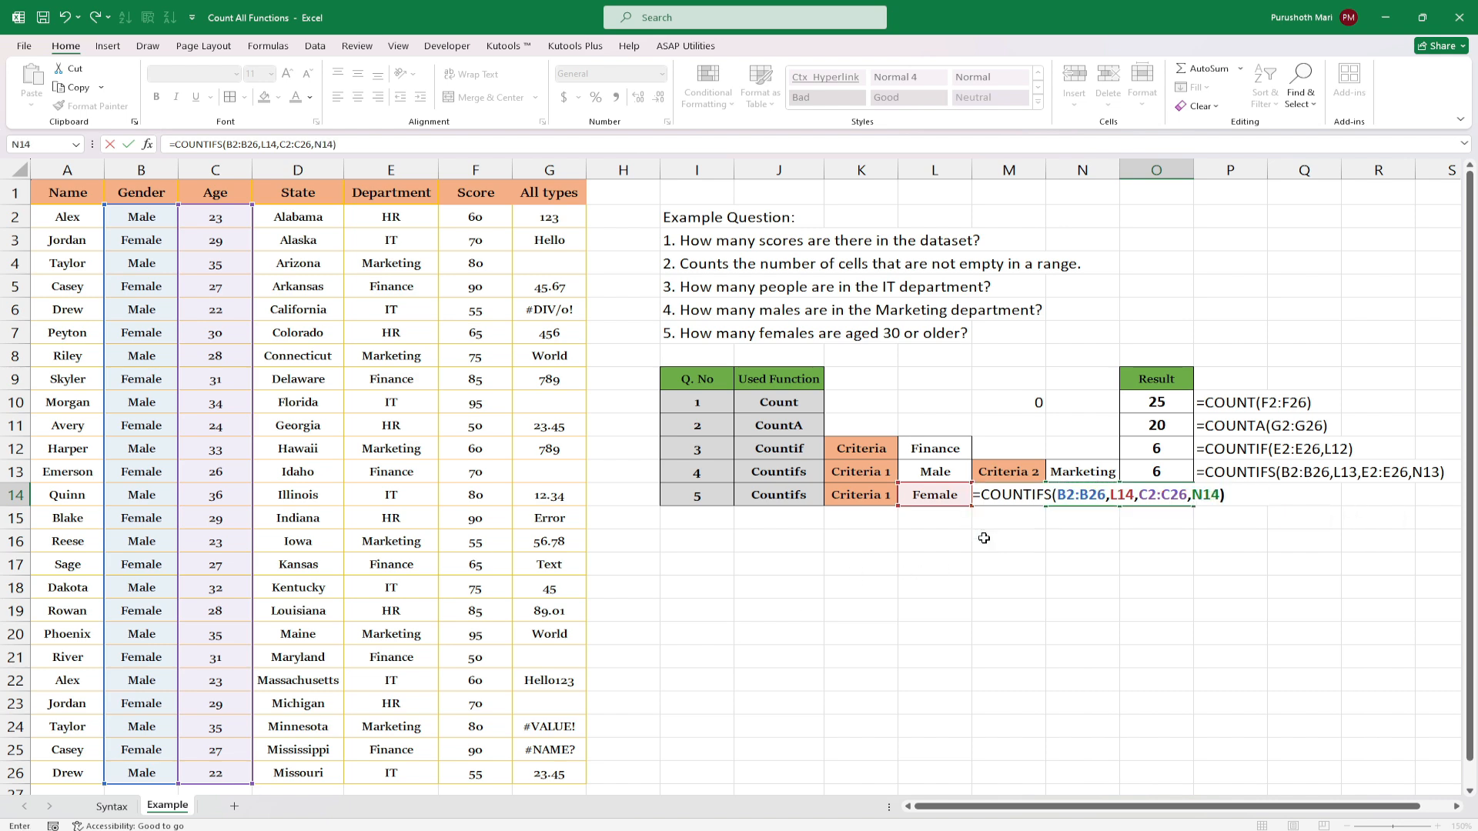
key("Return")
key("Up")
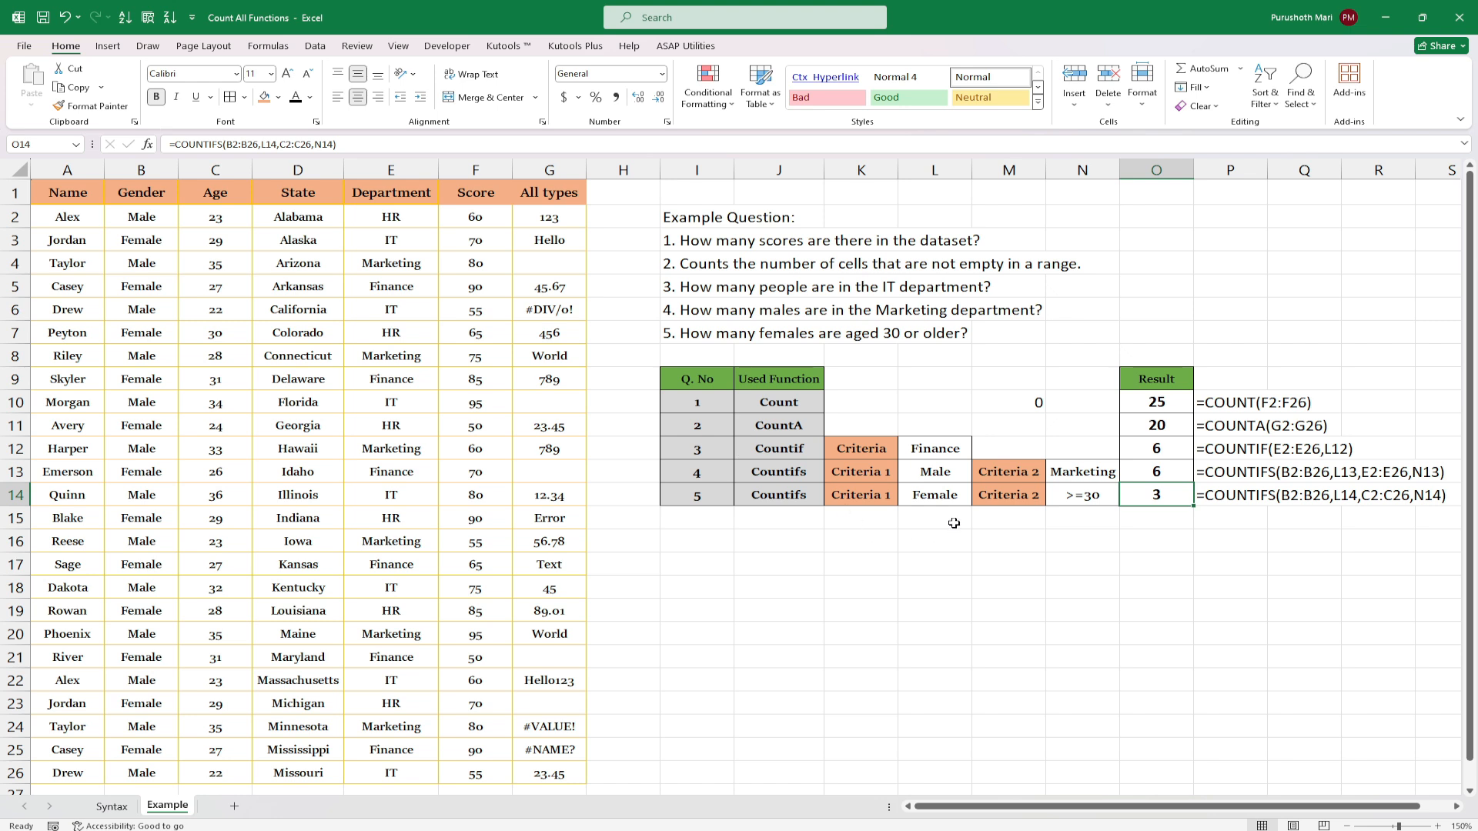
- Set the question 5 gender criterion in L14 to Male to test the COUNTIFS formula
left_click(927, 498)
type("Ma")
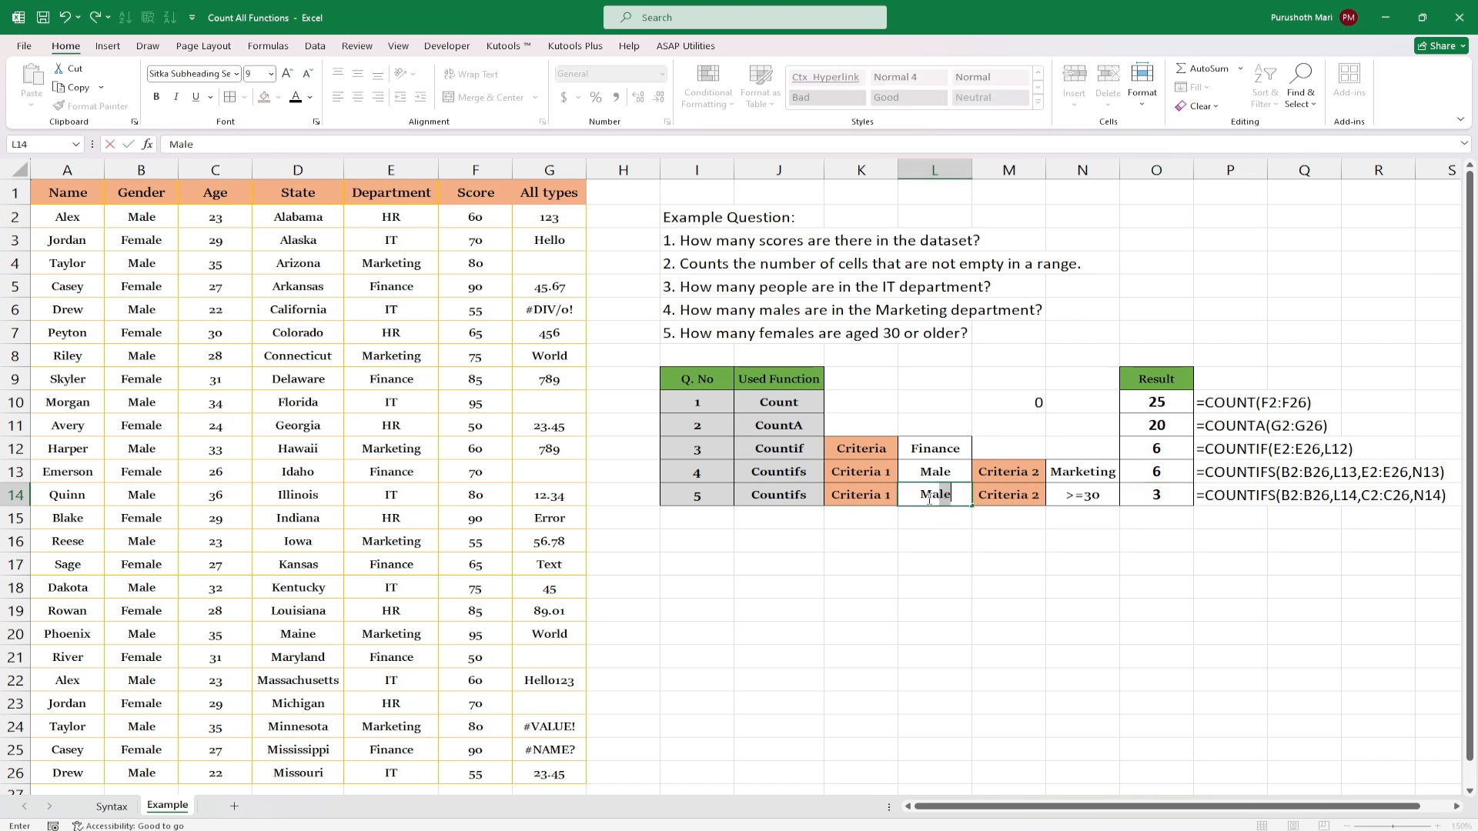
key("ctrl+Return")
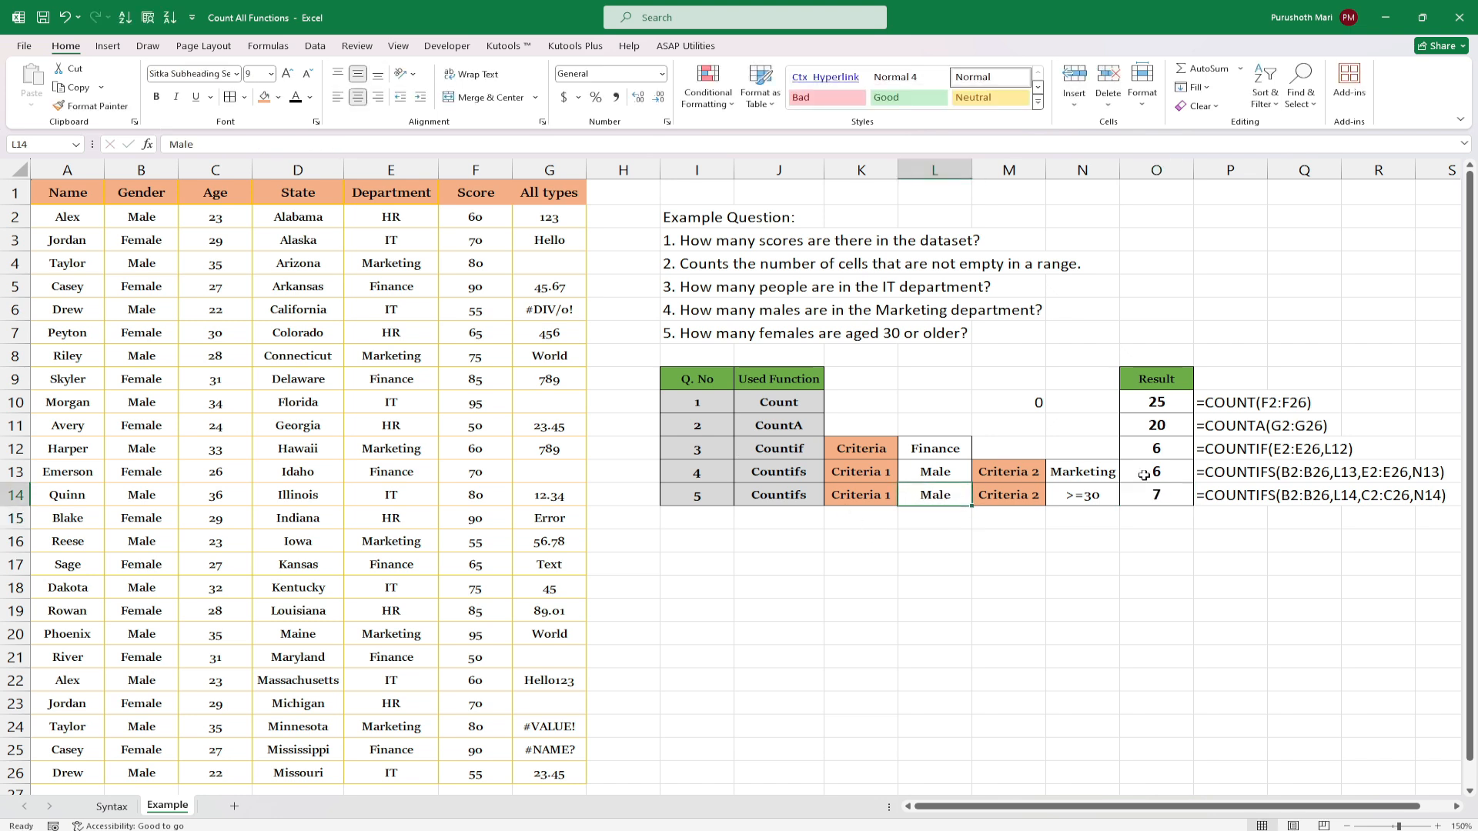
- Try Female as the question 4 gender criterion in L13, and undo the change
left_click(938, 470)
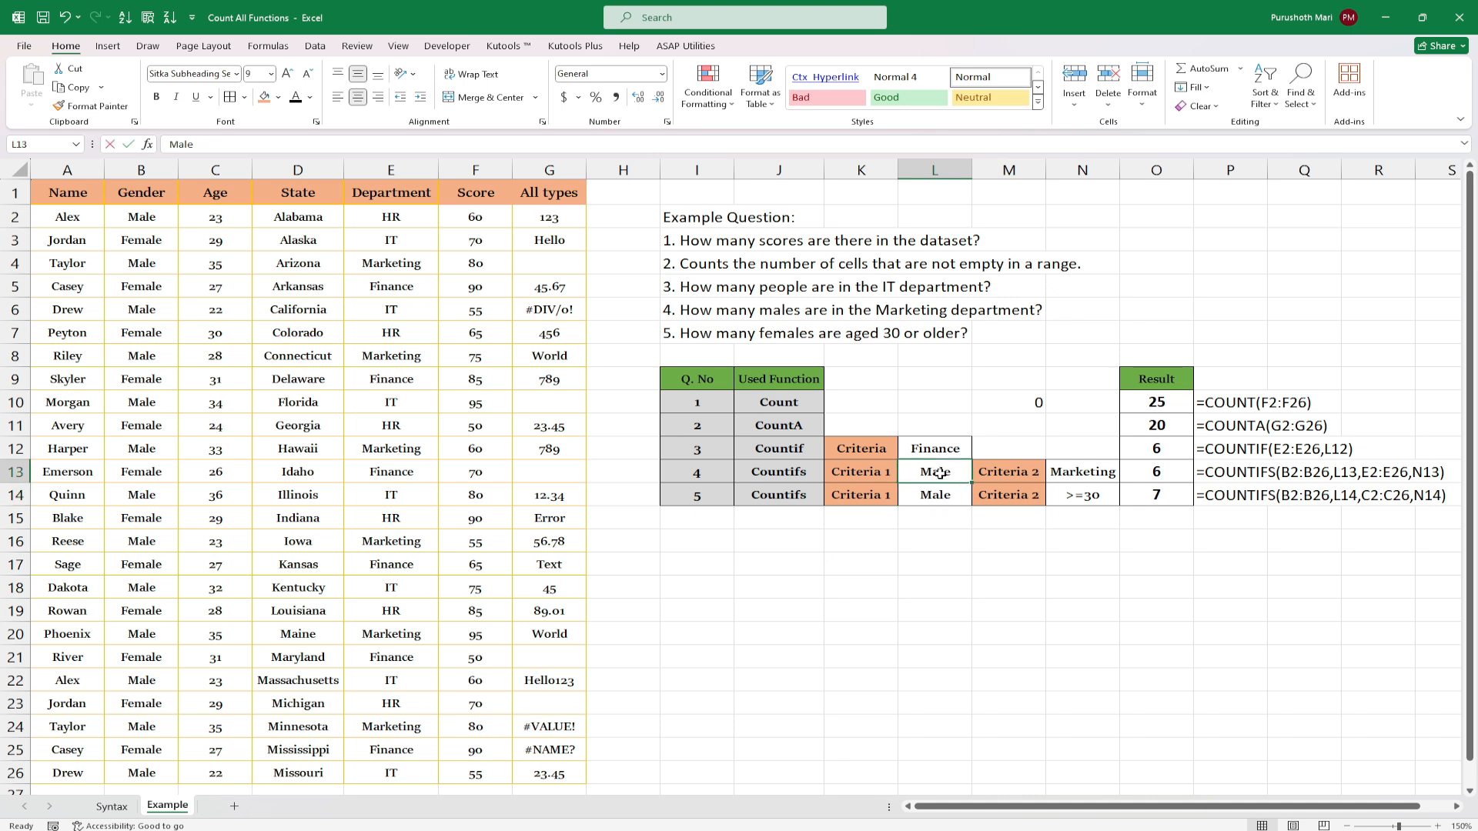
type("Fem")
key("ctrl+Return")
key("ctrl+z")
- Review the Count, CountA and Countif rows of the answer table, including the formulas in O11 and O12
left_click(778, 402)
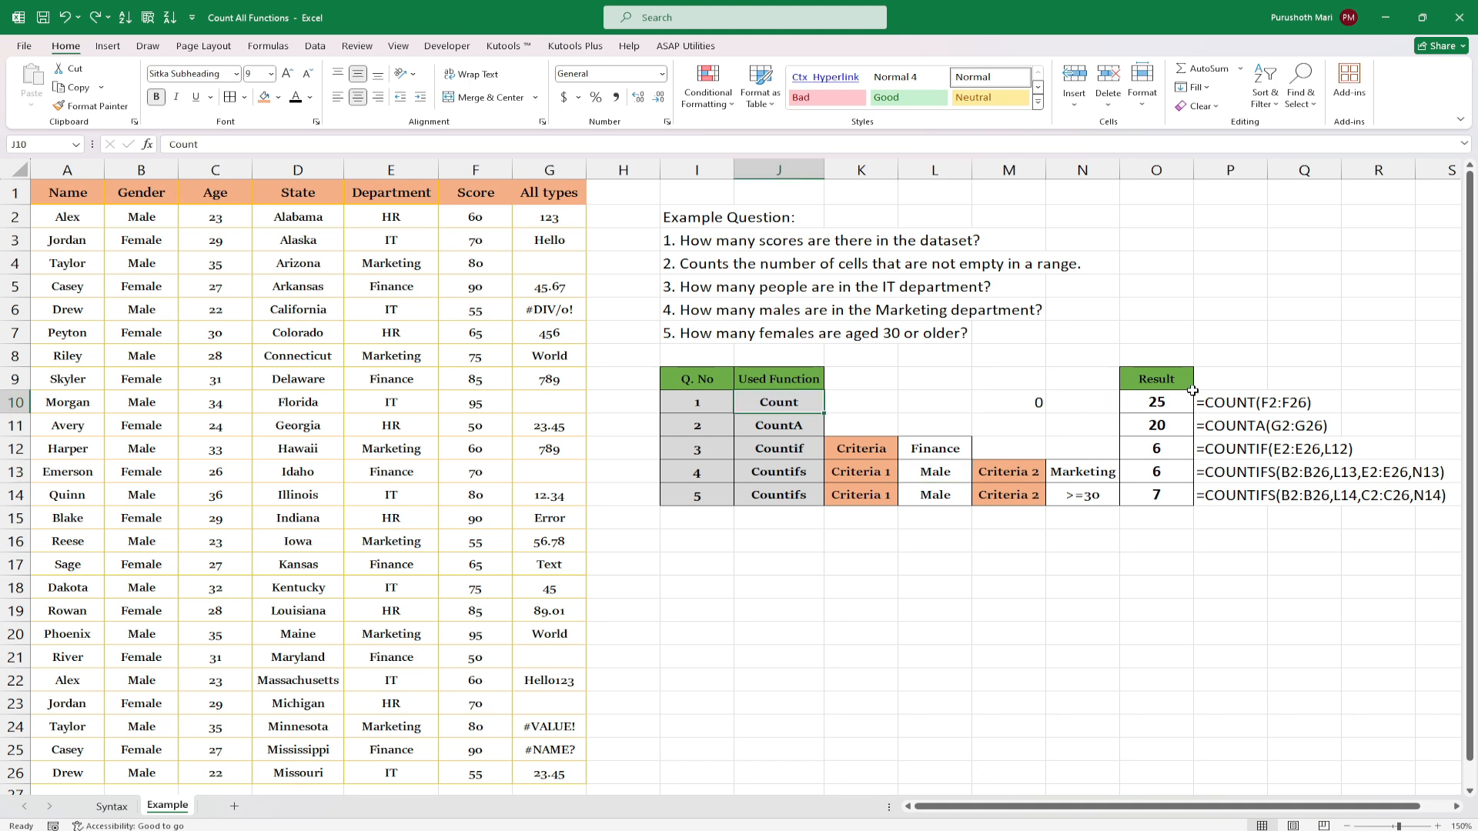
left_click(1178, 420)
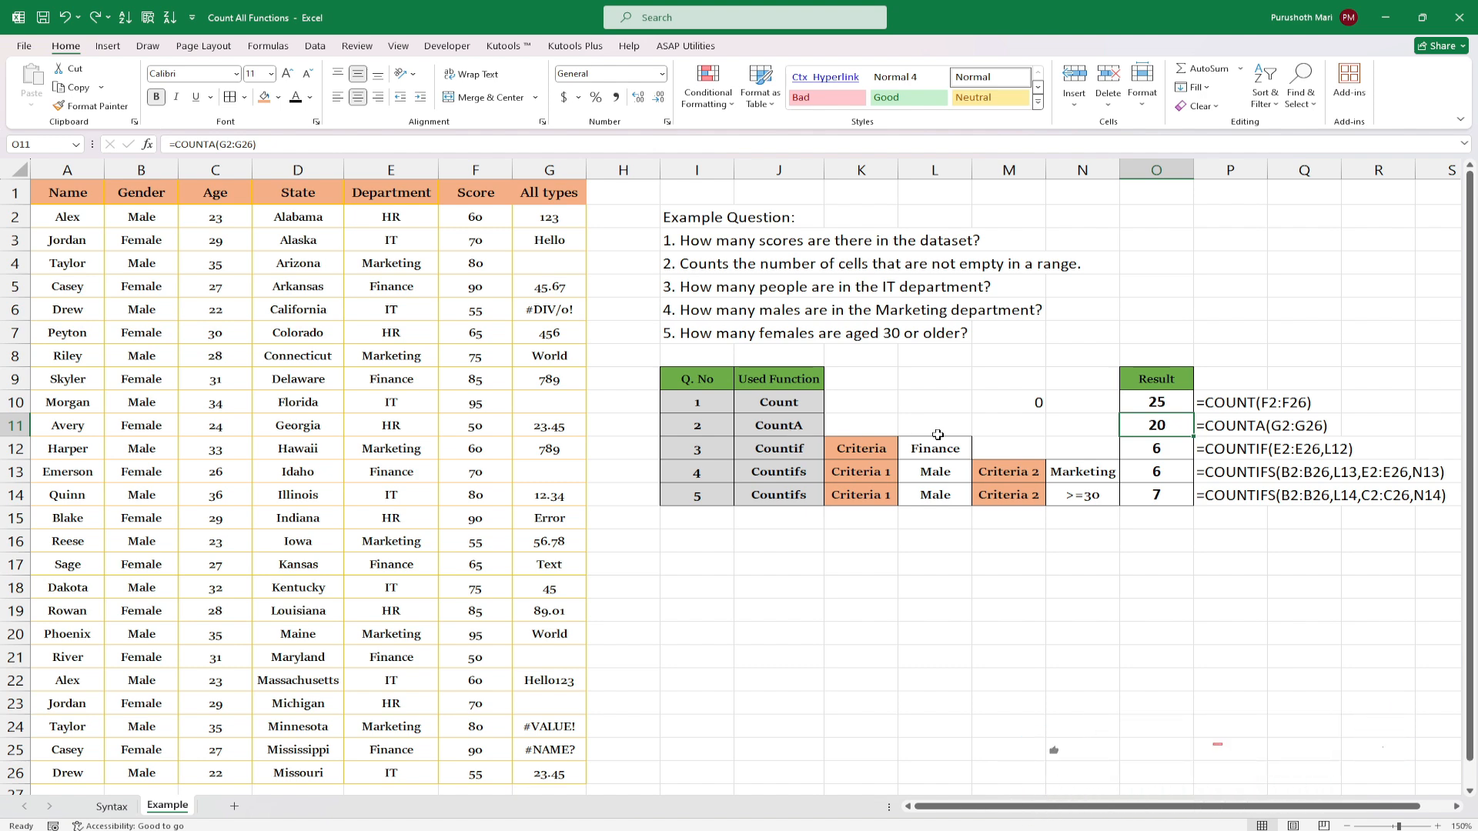
left_click(1113, 447)
left_click(1169, 452)
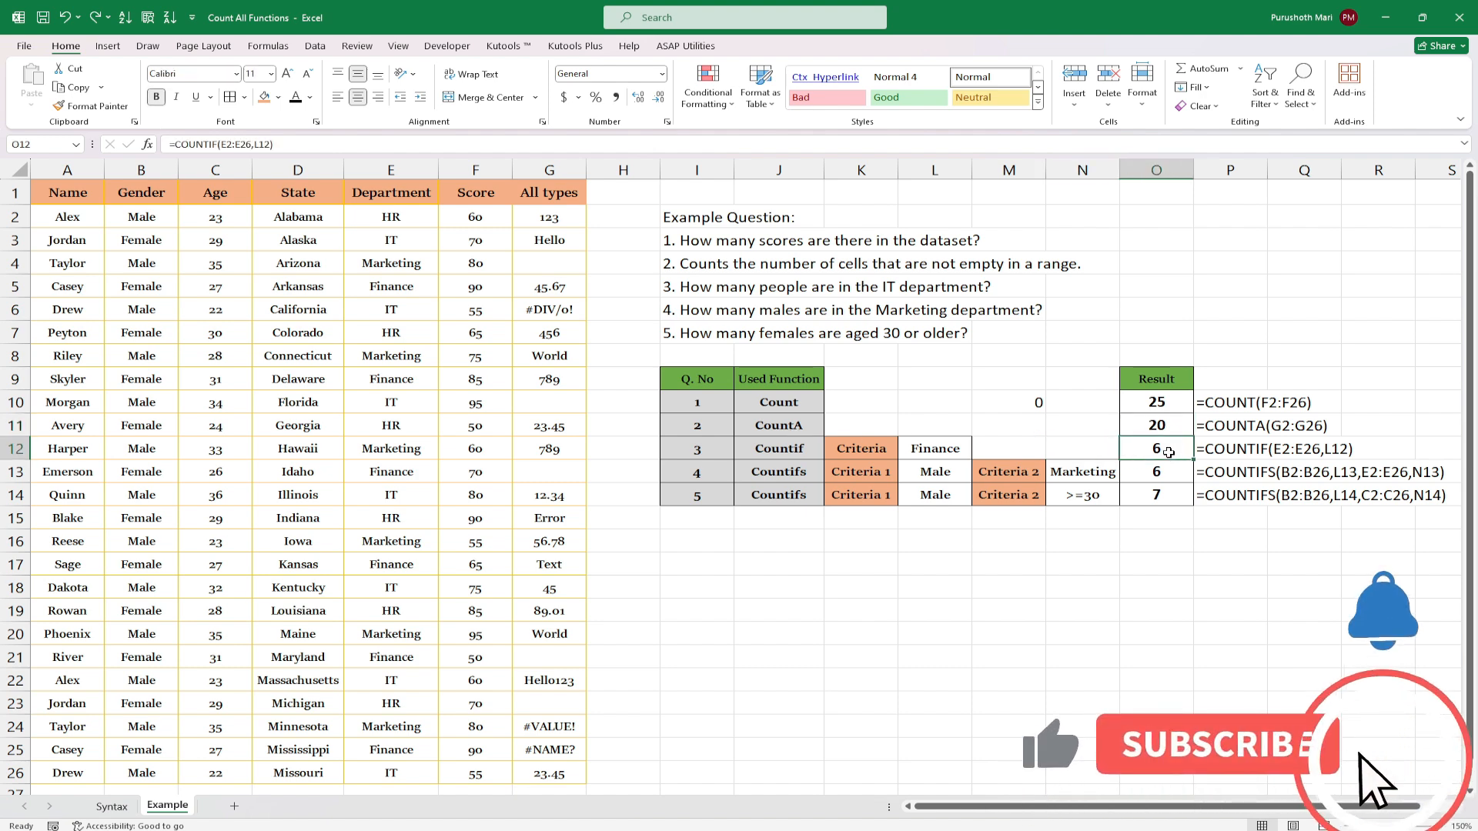